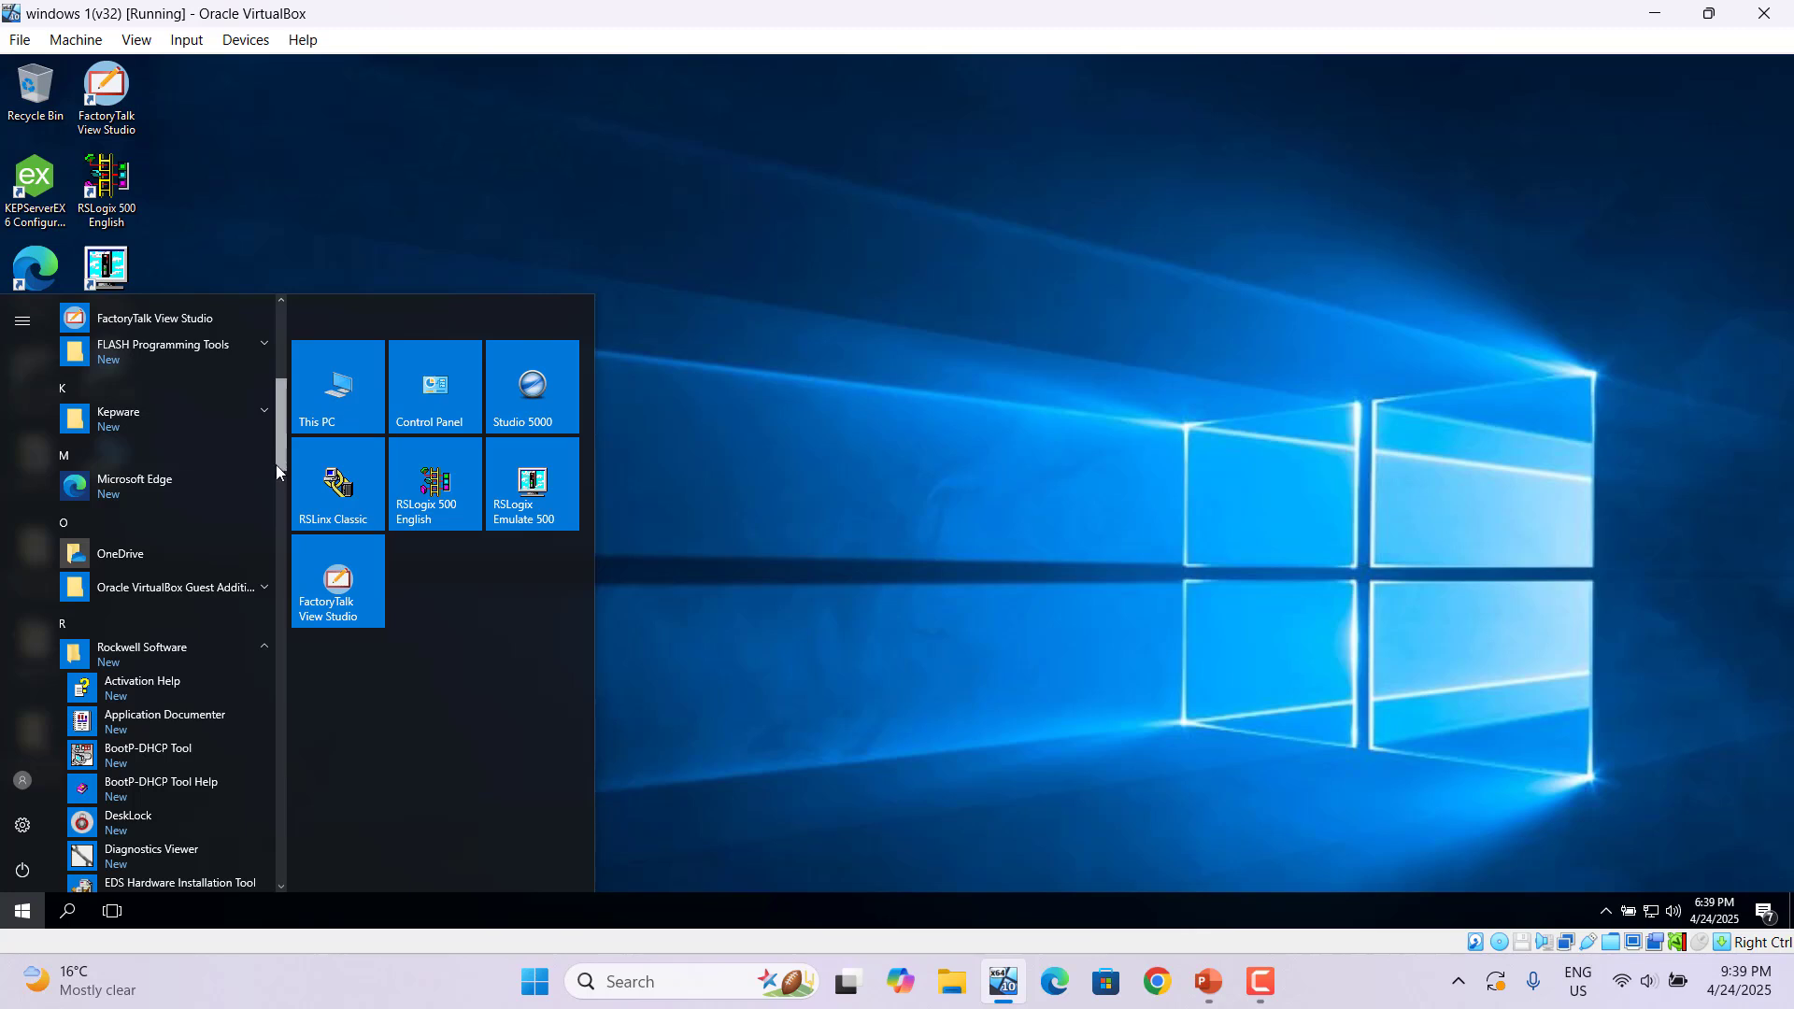
- Launch FactoryTalk Directory Configuration from the Rockwell Software Start menu folder as administrator
left_click_drag(277, 464, 272, 506)
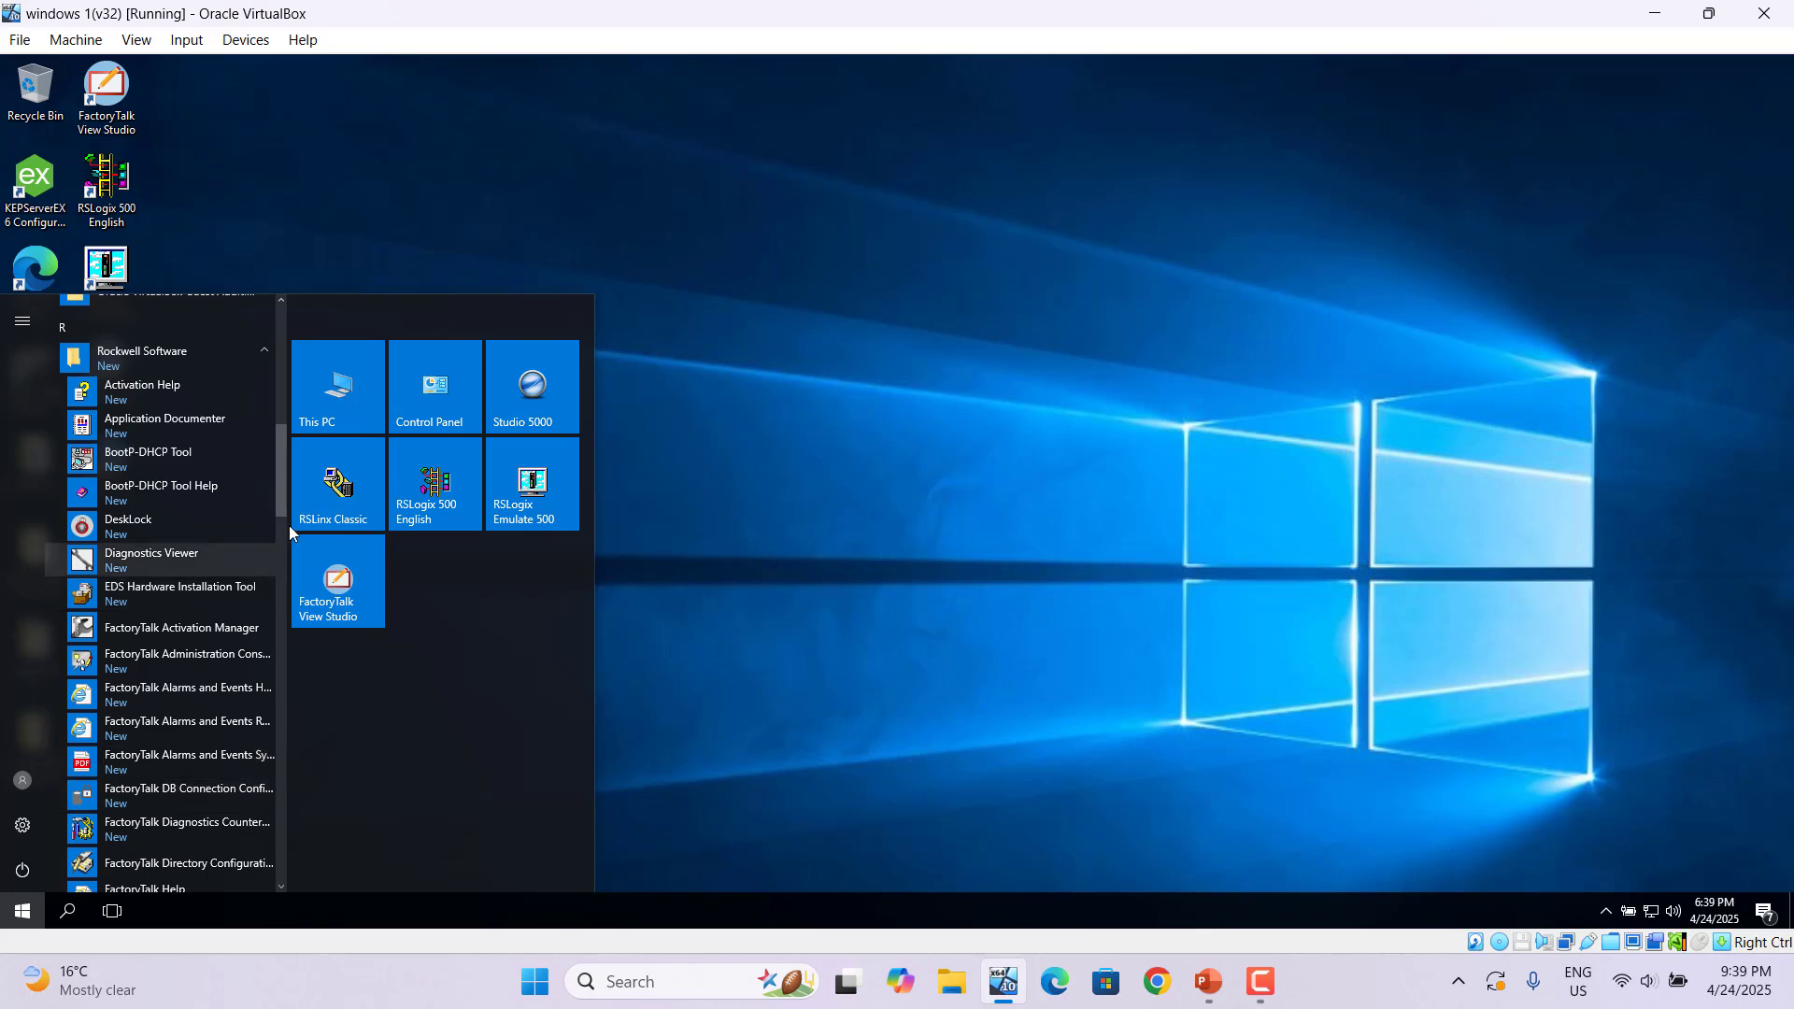
left_click(199, 864)
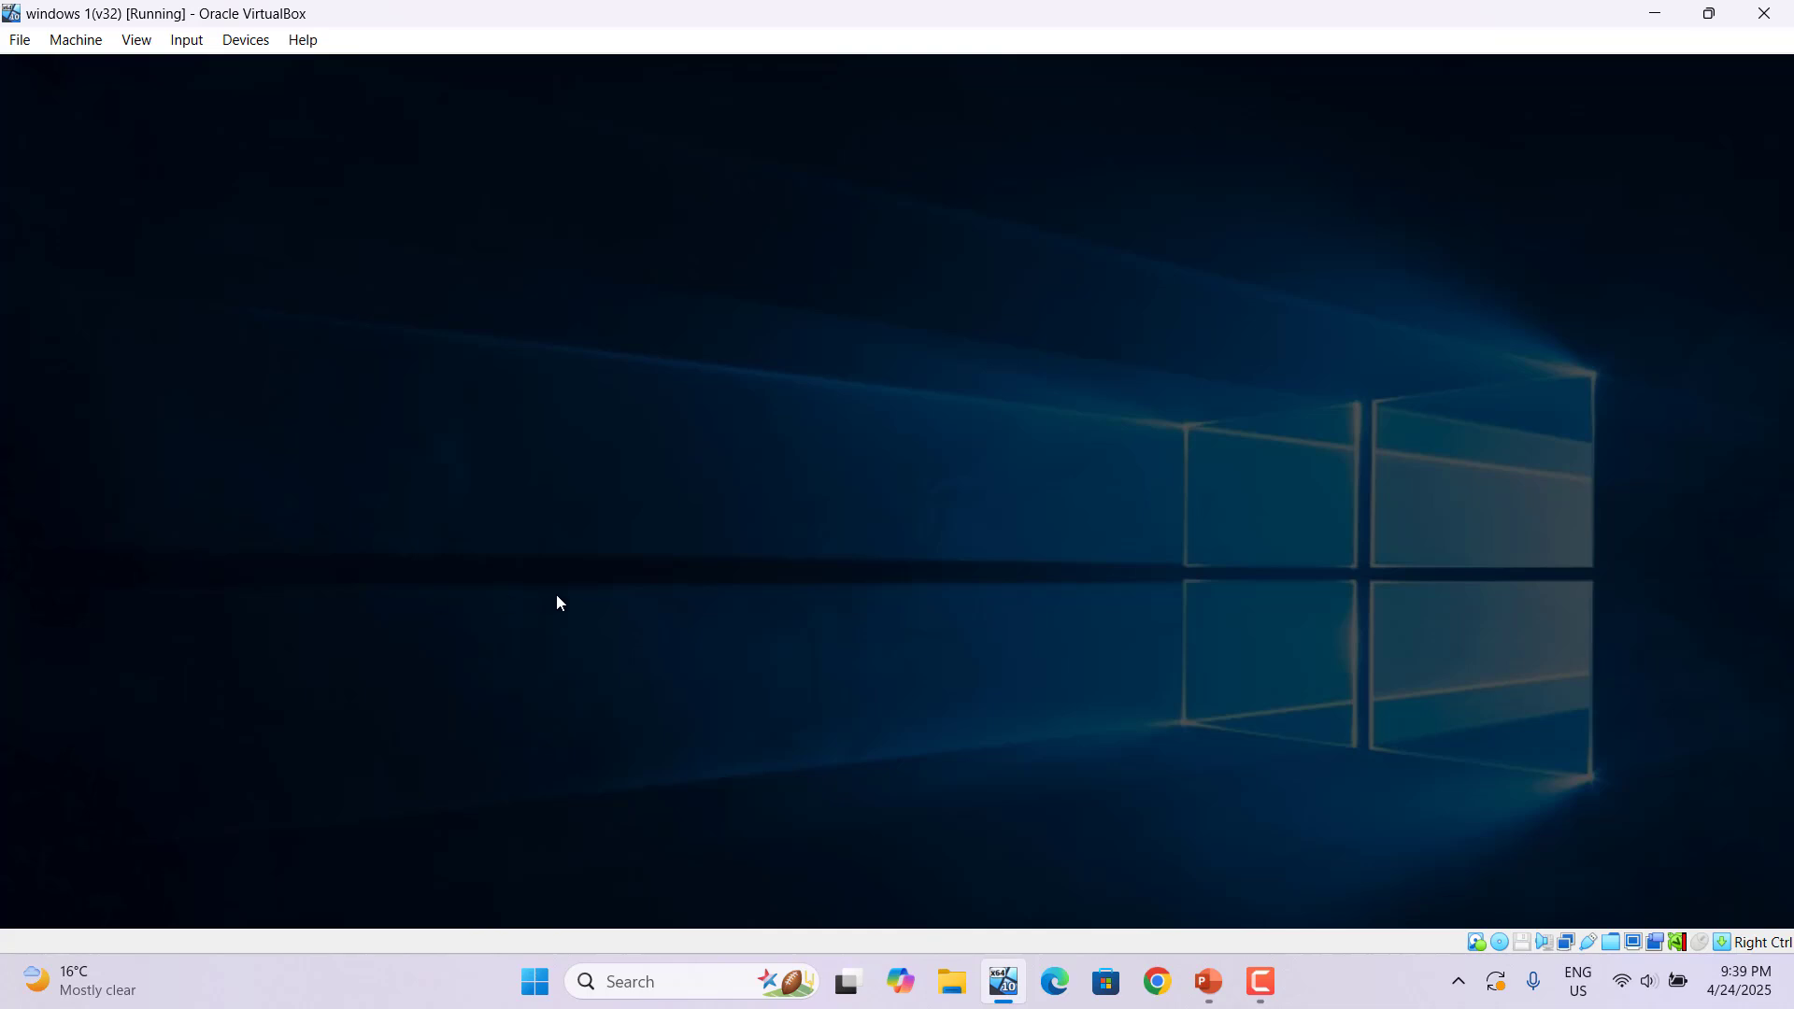
left_click(815, 613)
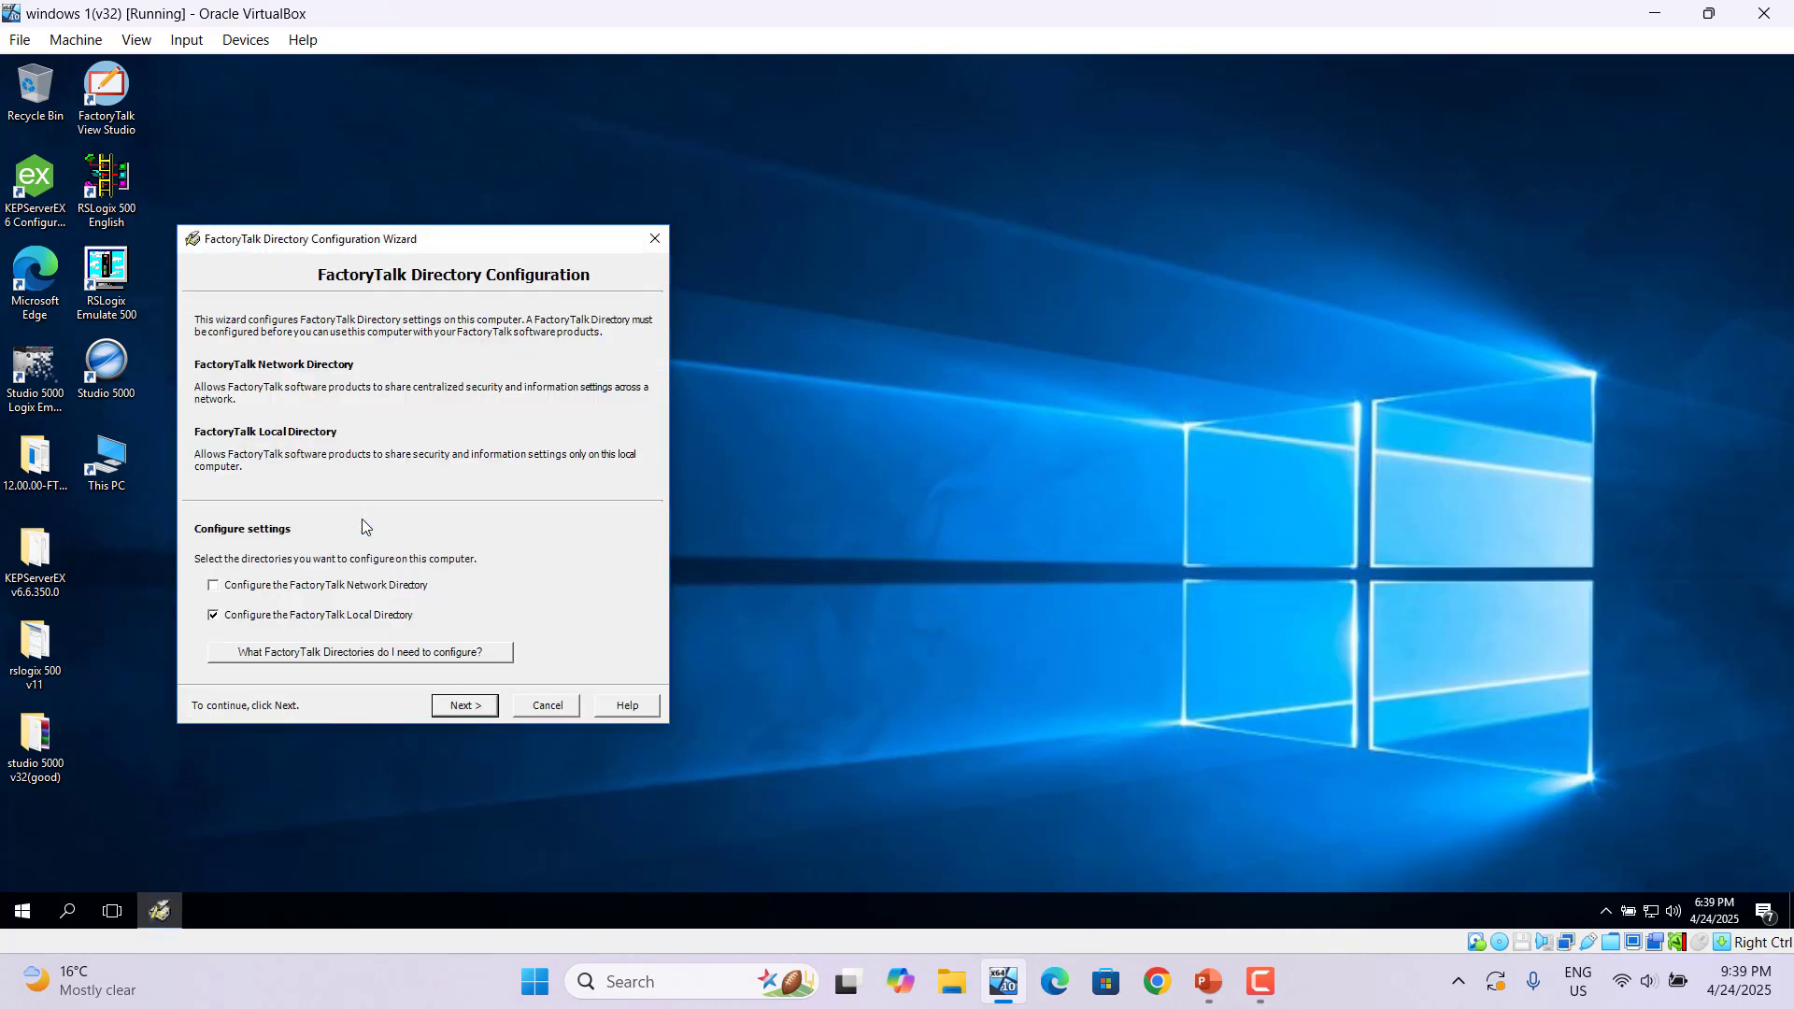
- Configure the FactoryTalk Network Directory with the administrator account's password, then close the wizard
left_click(211, 587)
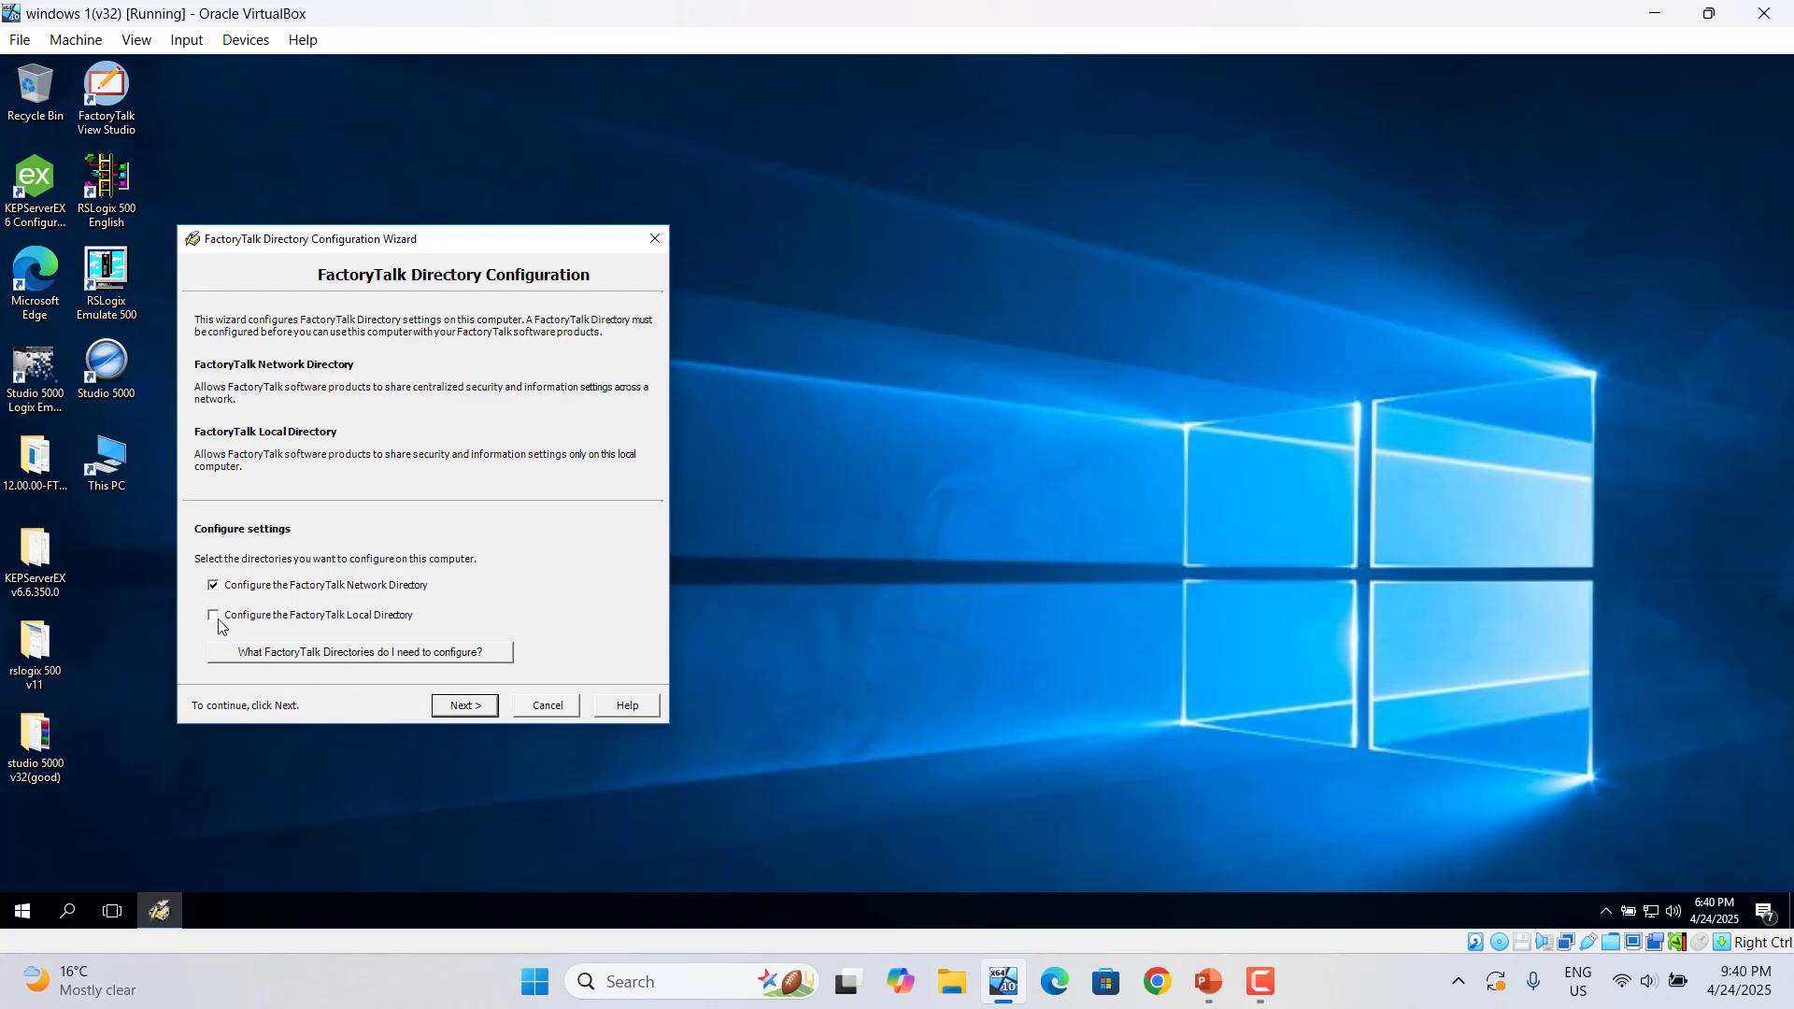
left_click(471, 712)
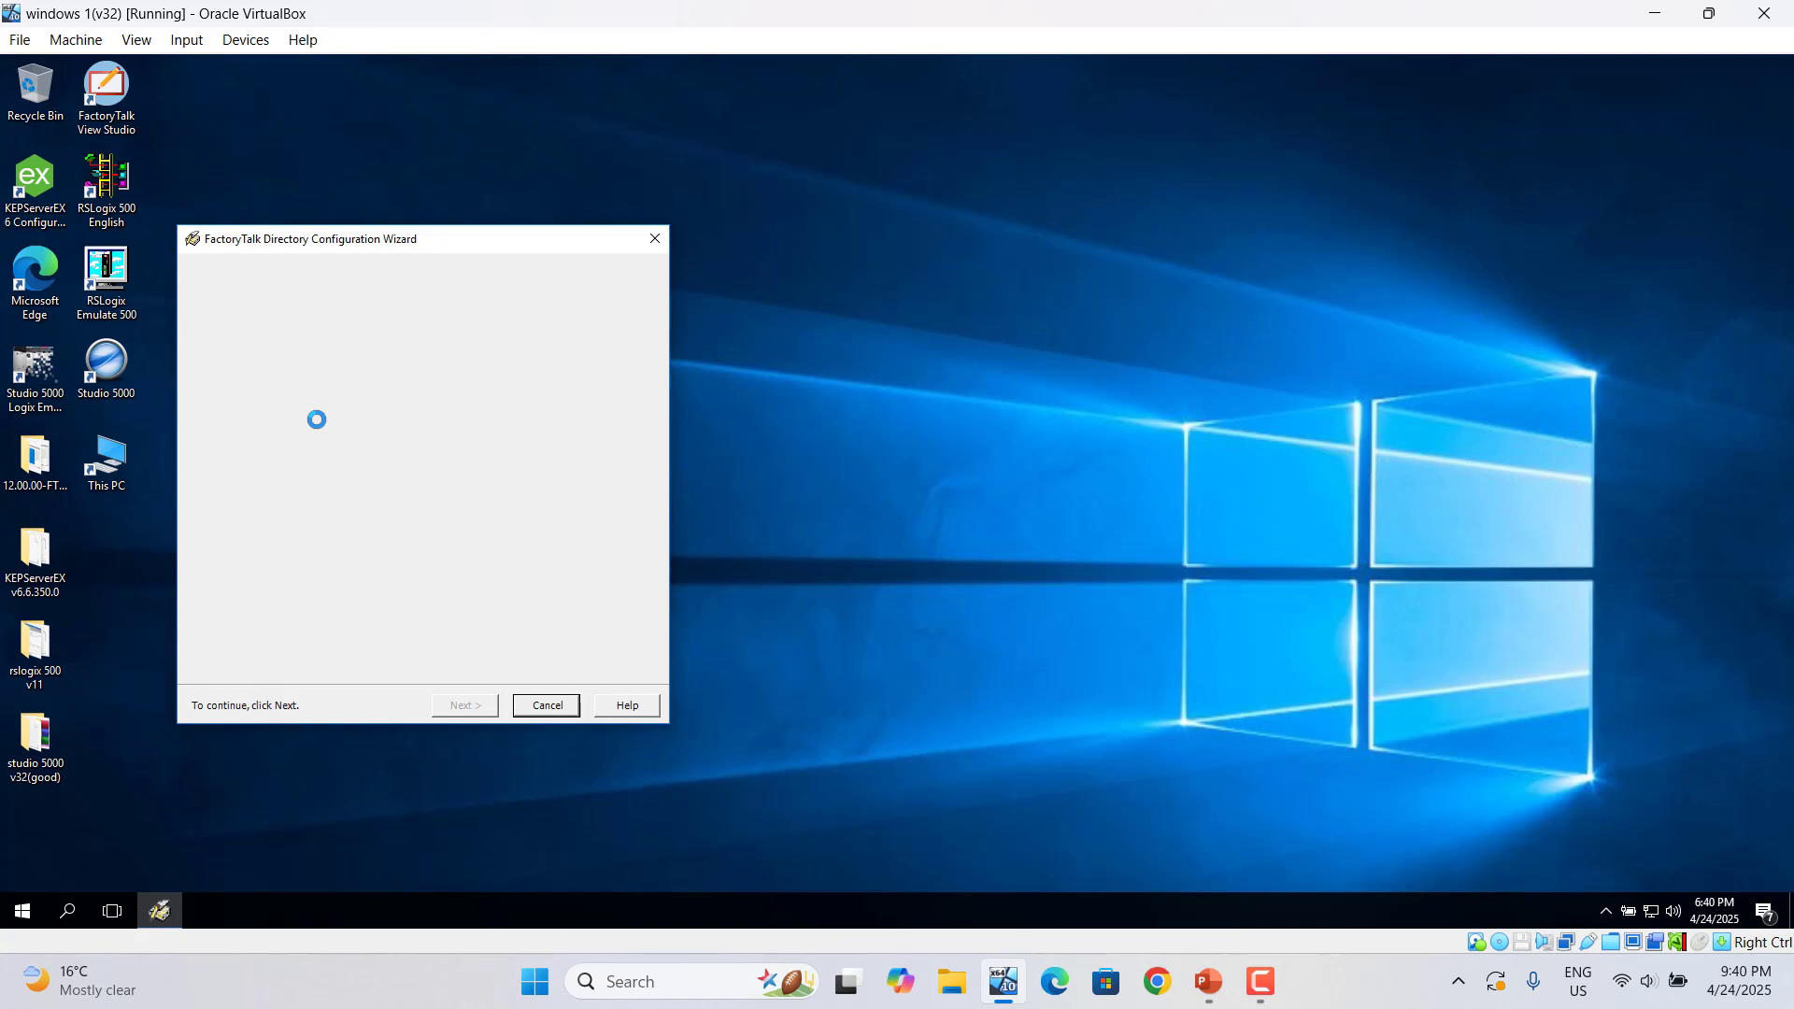
left_click(386, 523)
type("******")
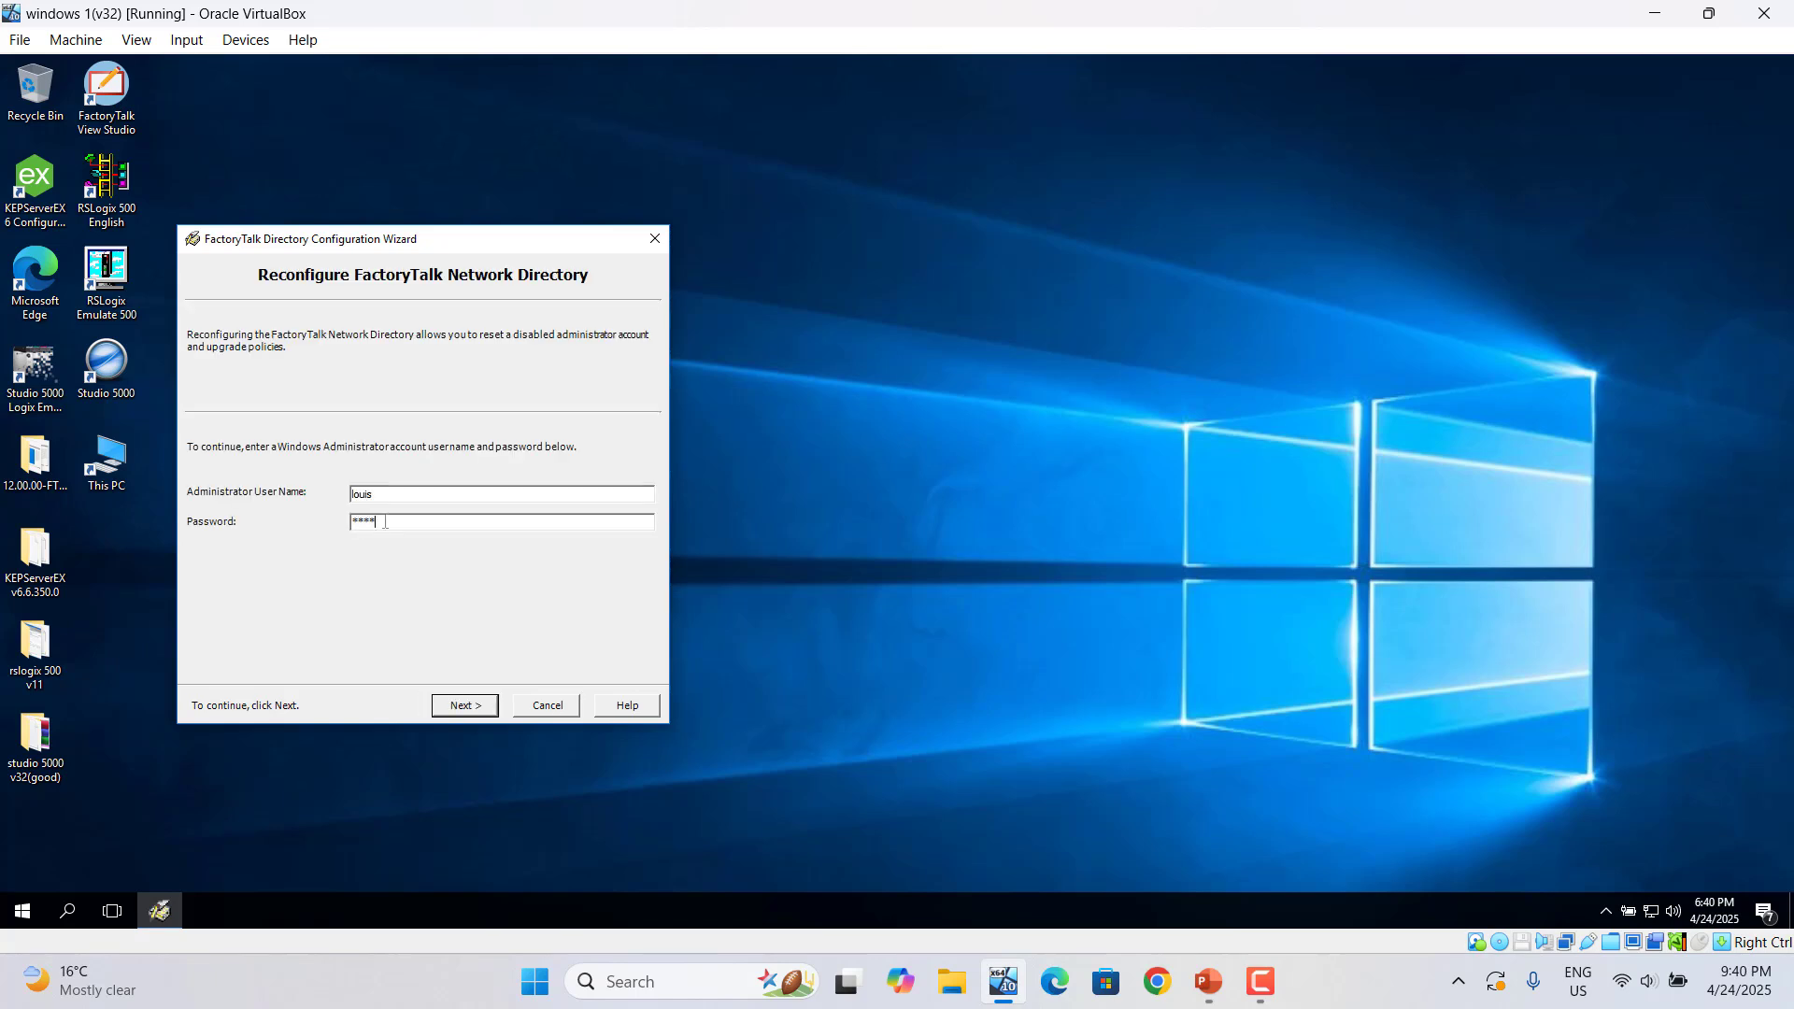
type("******")
left_click(470, 707)
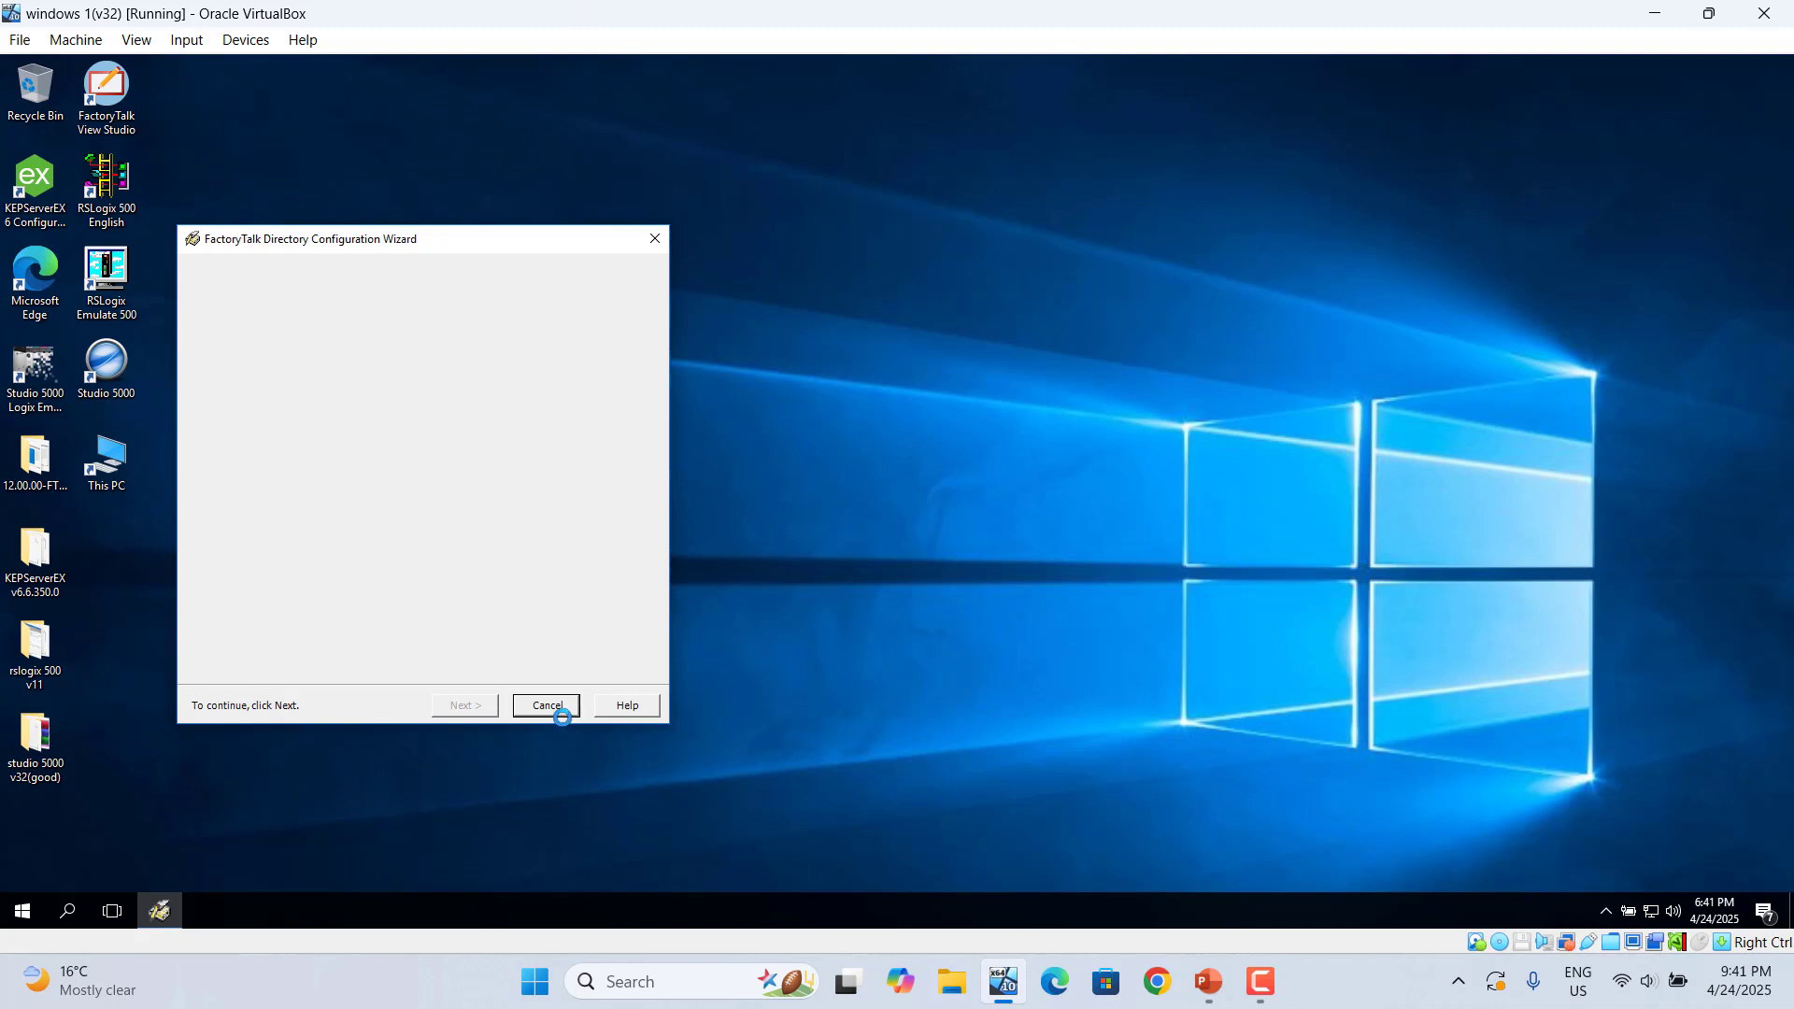
left_click(562, 714)
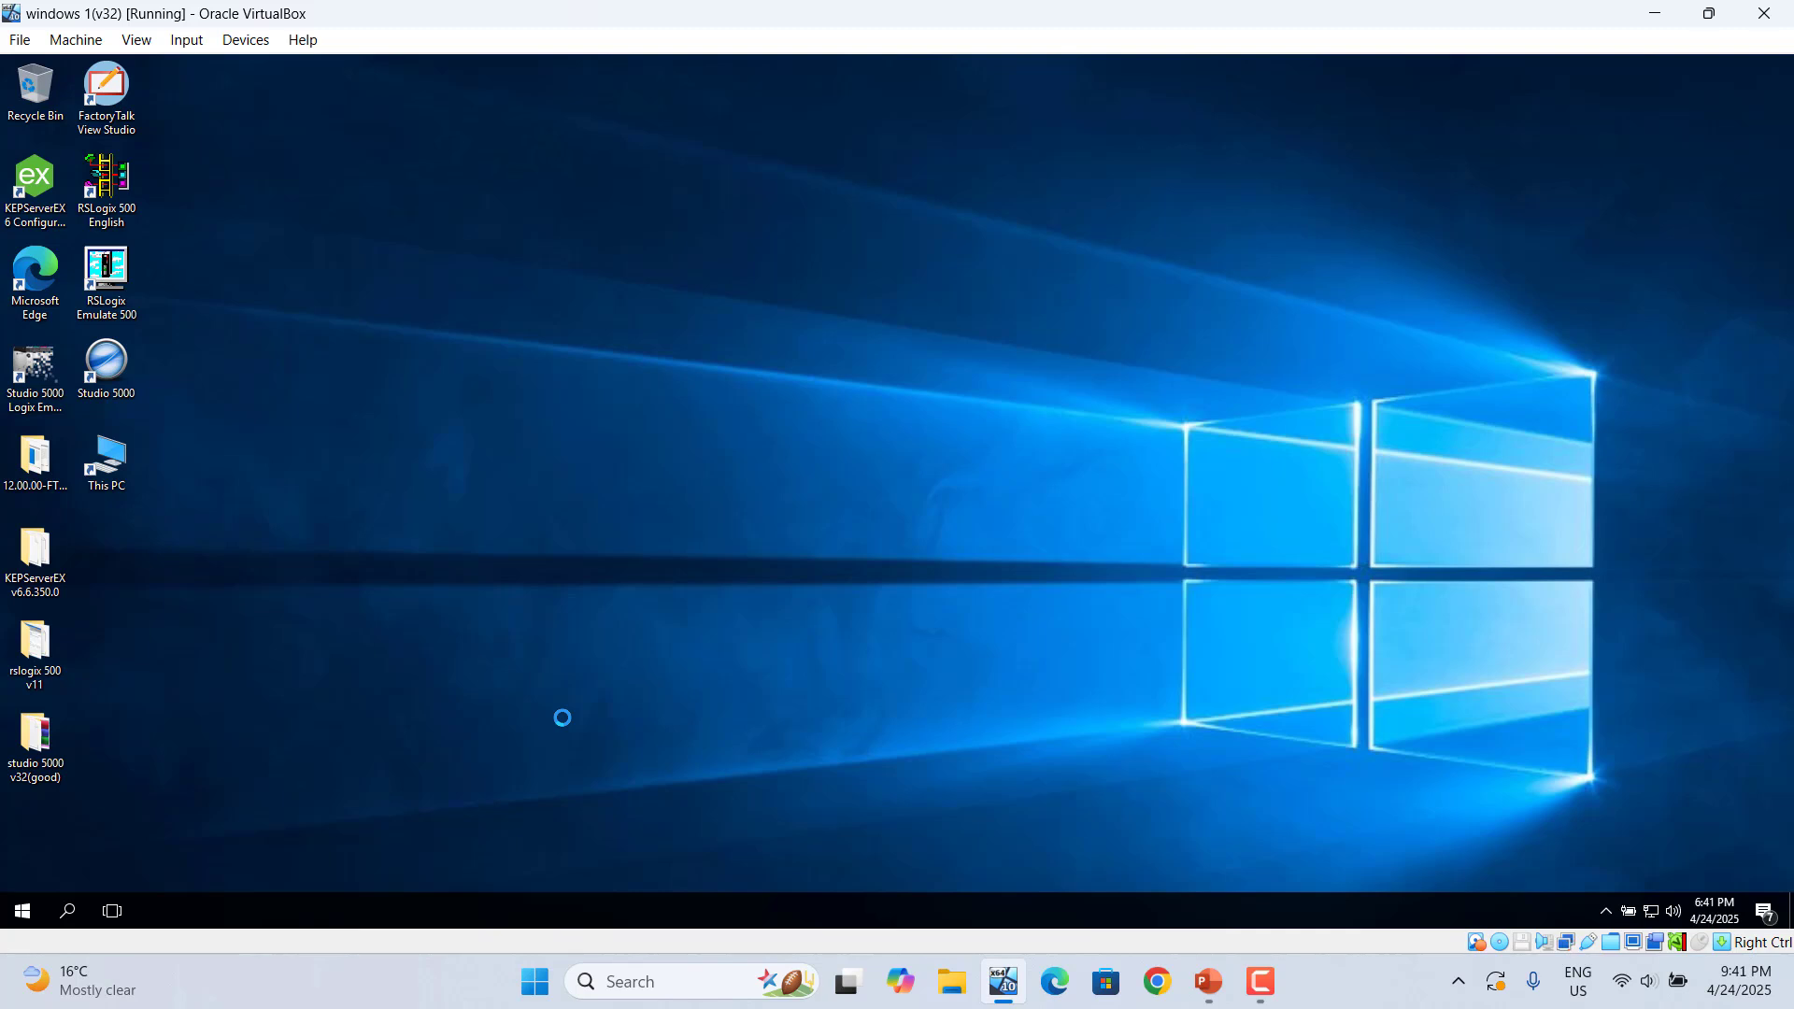
- Launch FactoryTalk View Studio from the desktop and choose View Site Edition (Network Station)
left_click(21, 920)
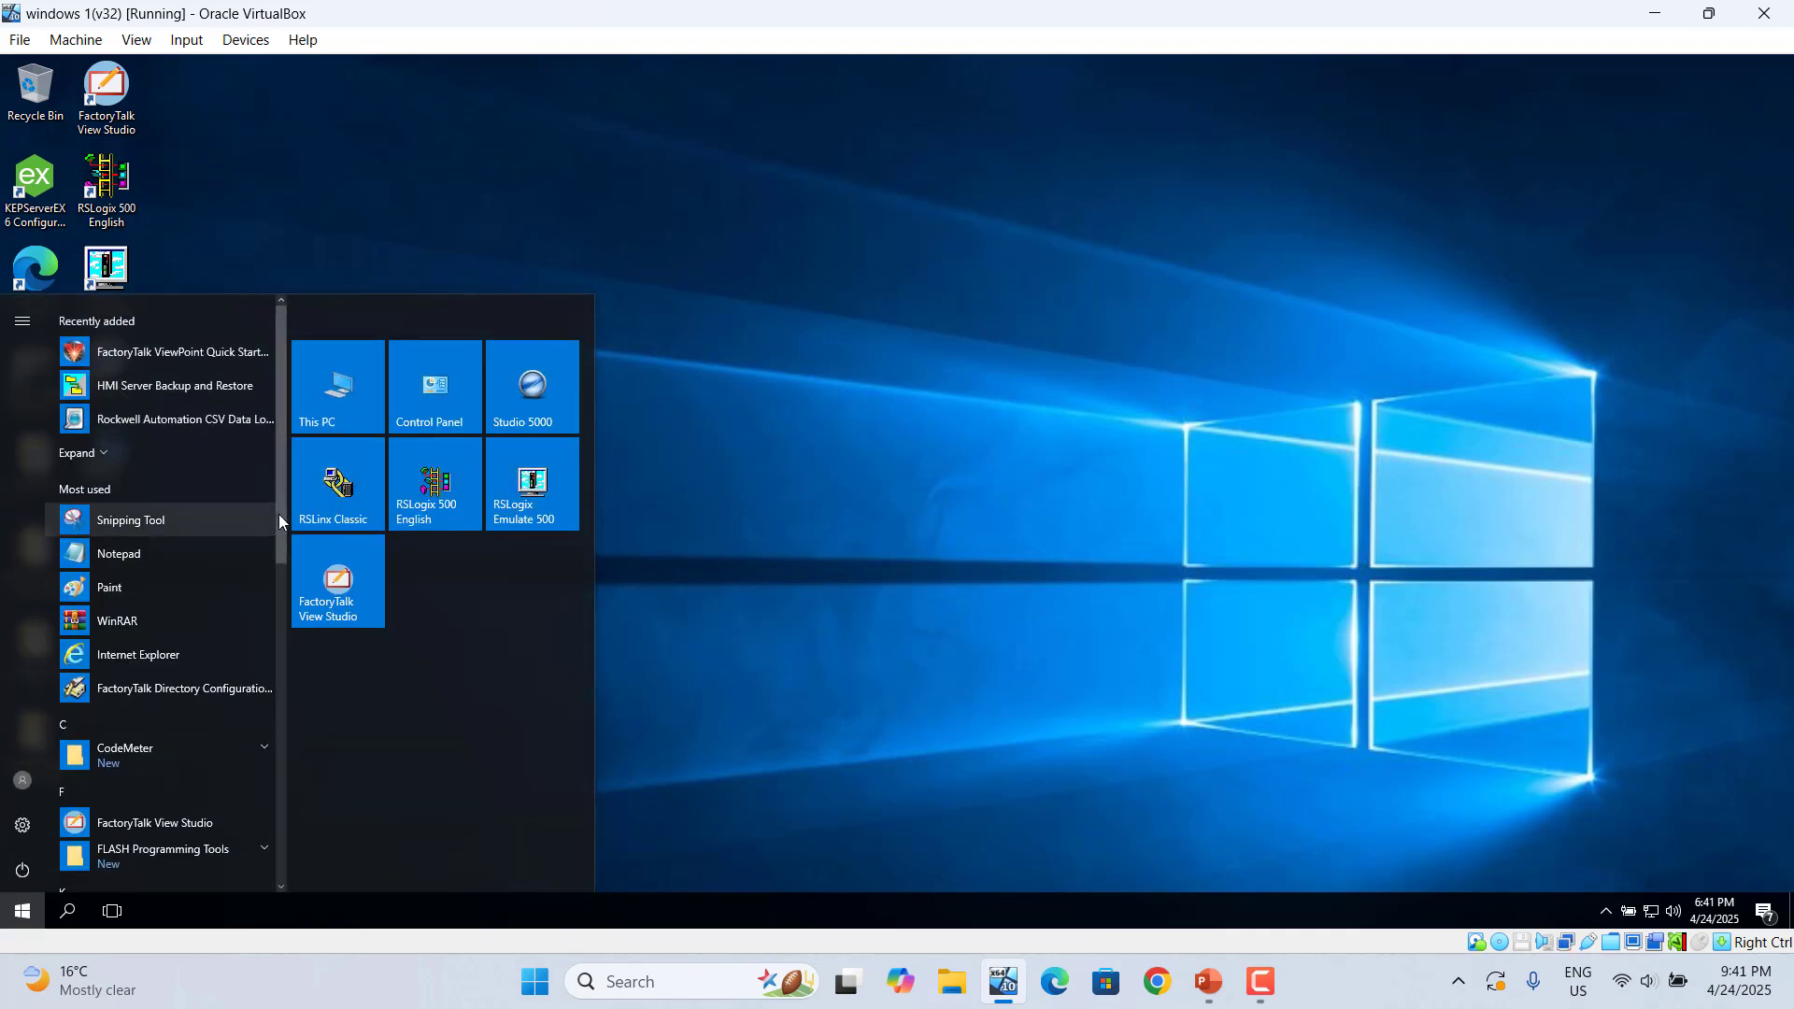
left_click(394, 192)
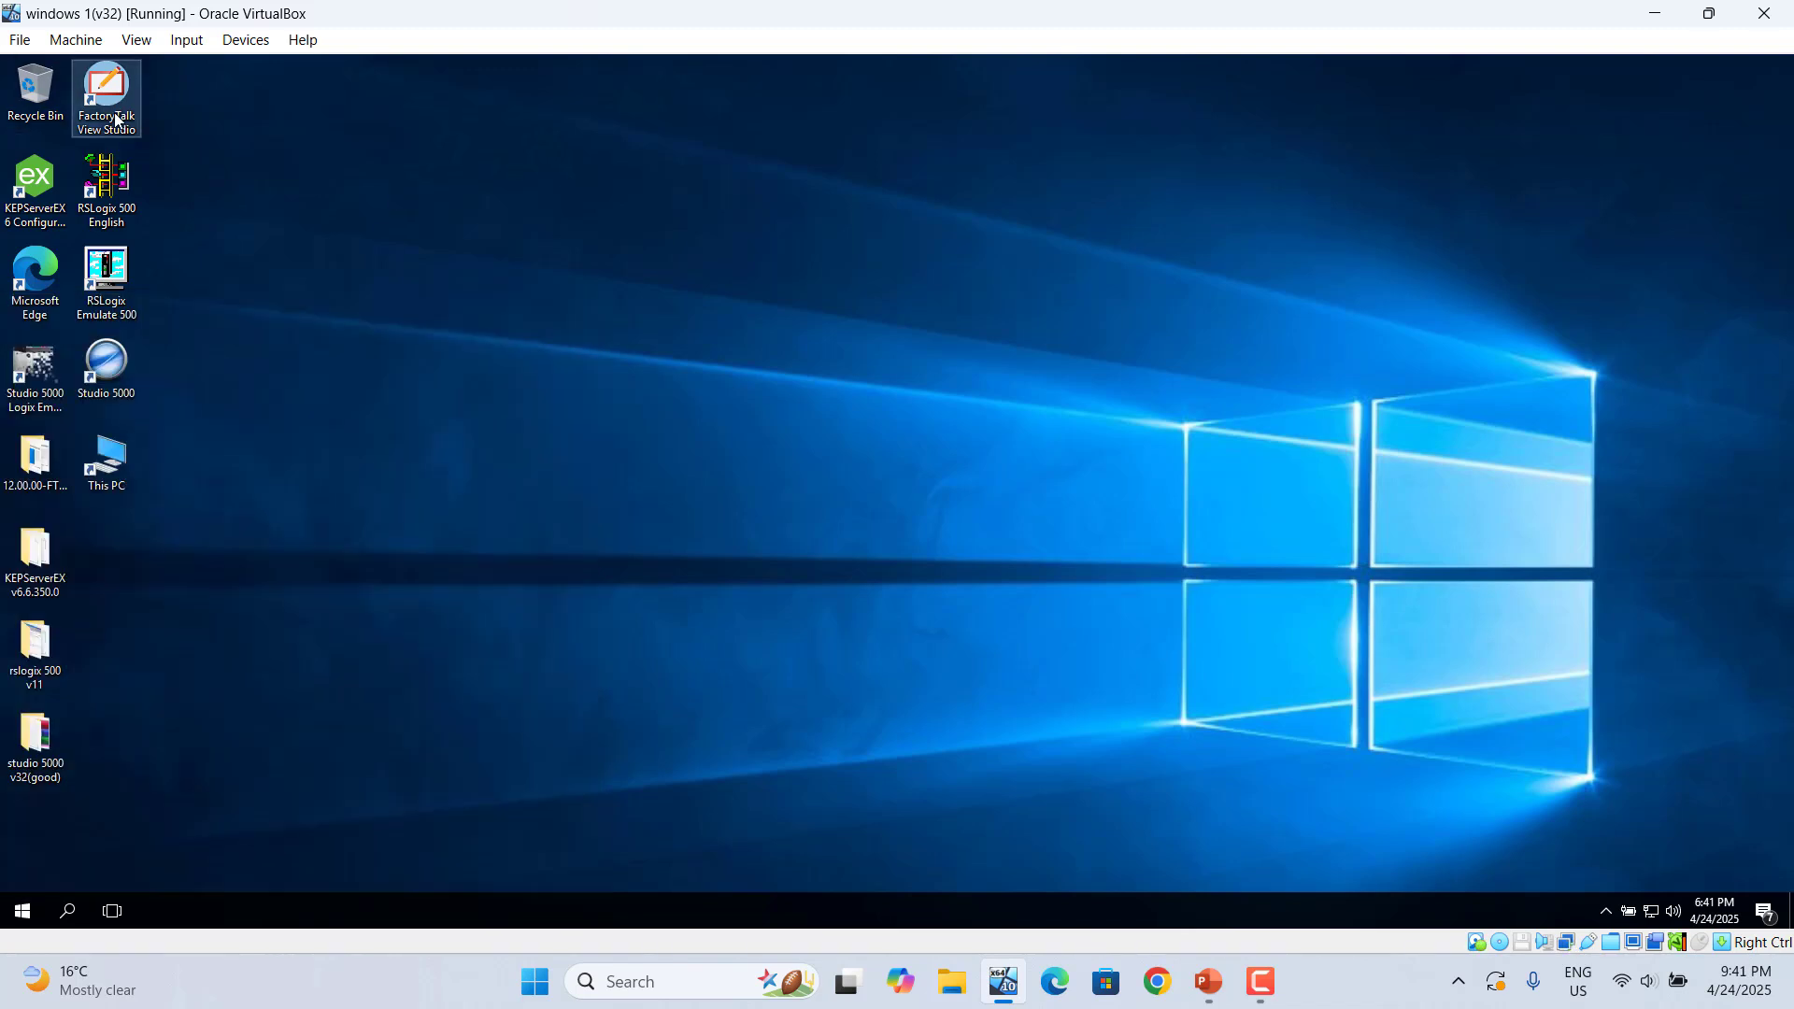
left_click(115, 118)
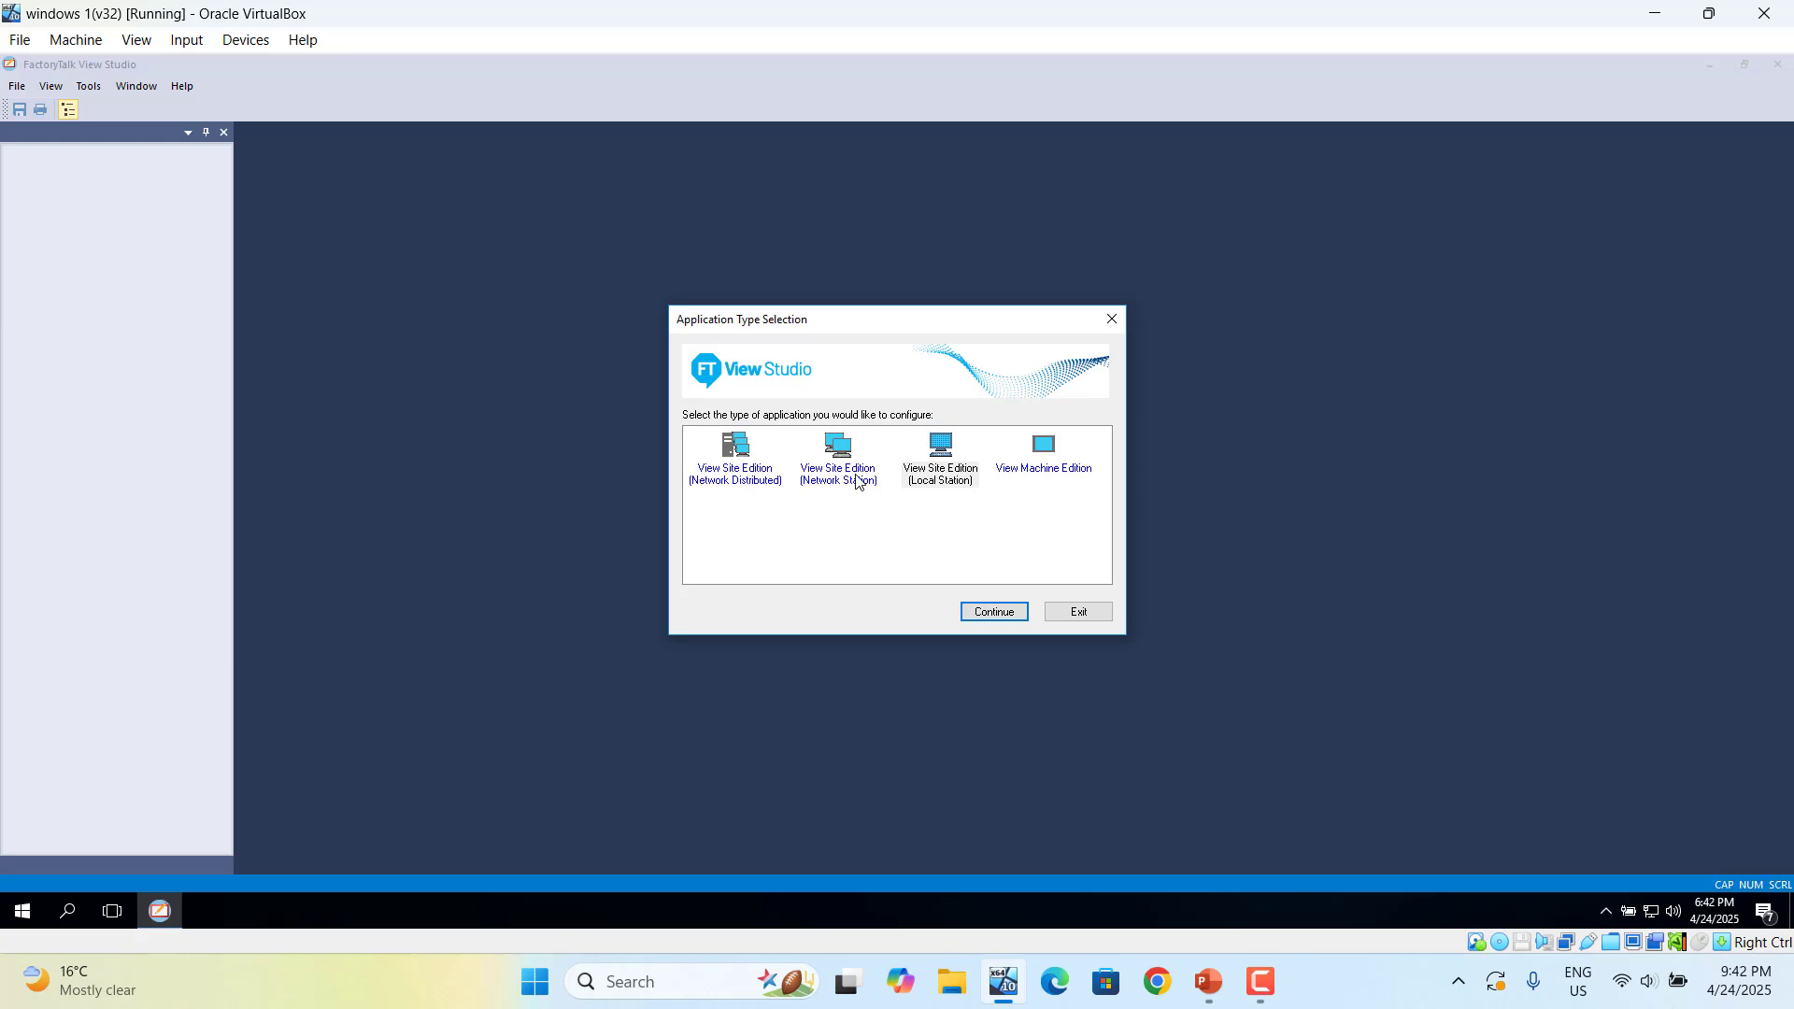
left_click(857, 480)
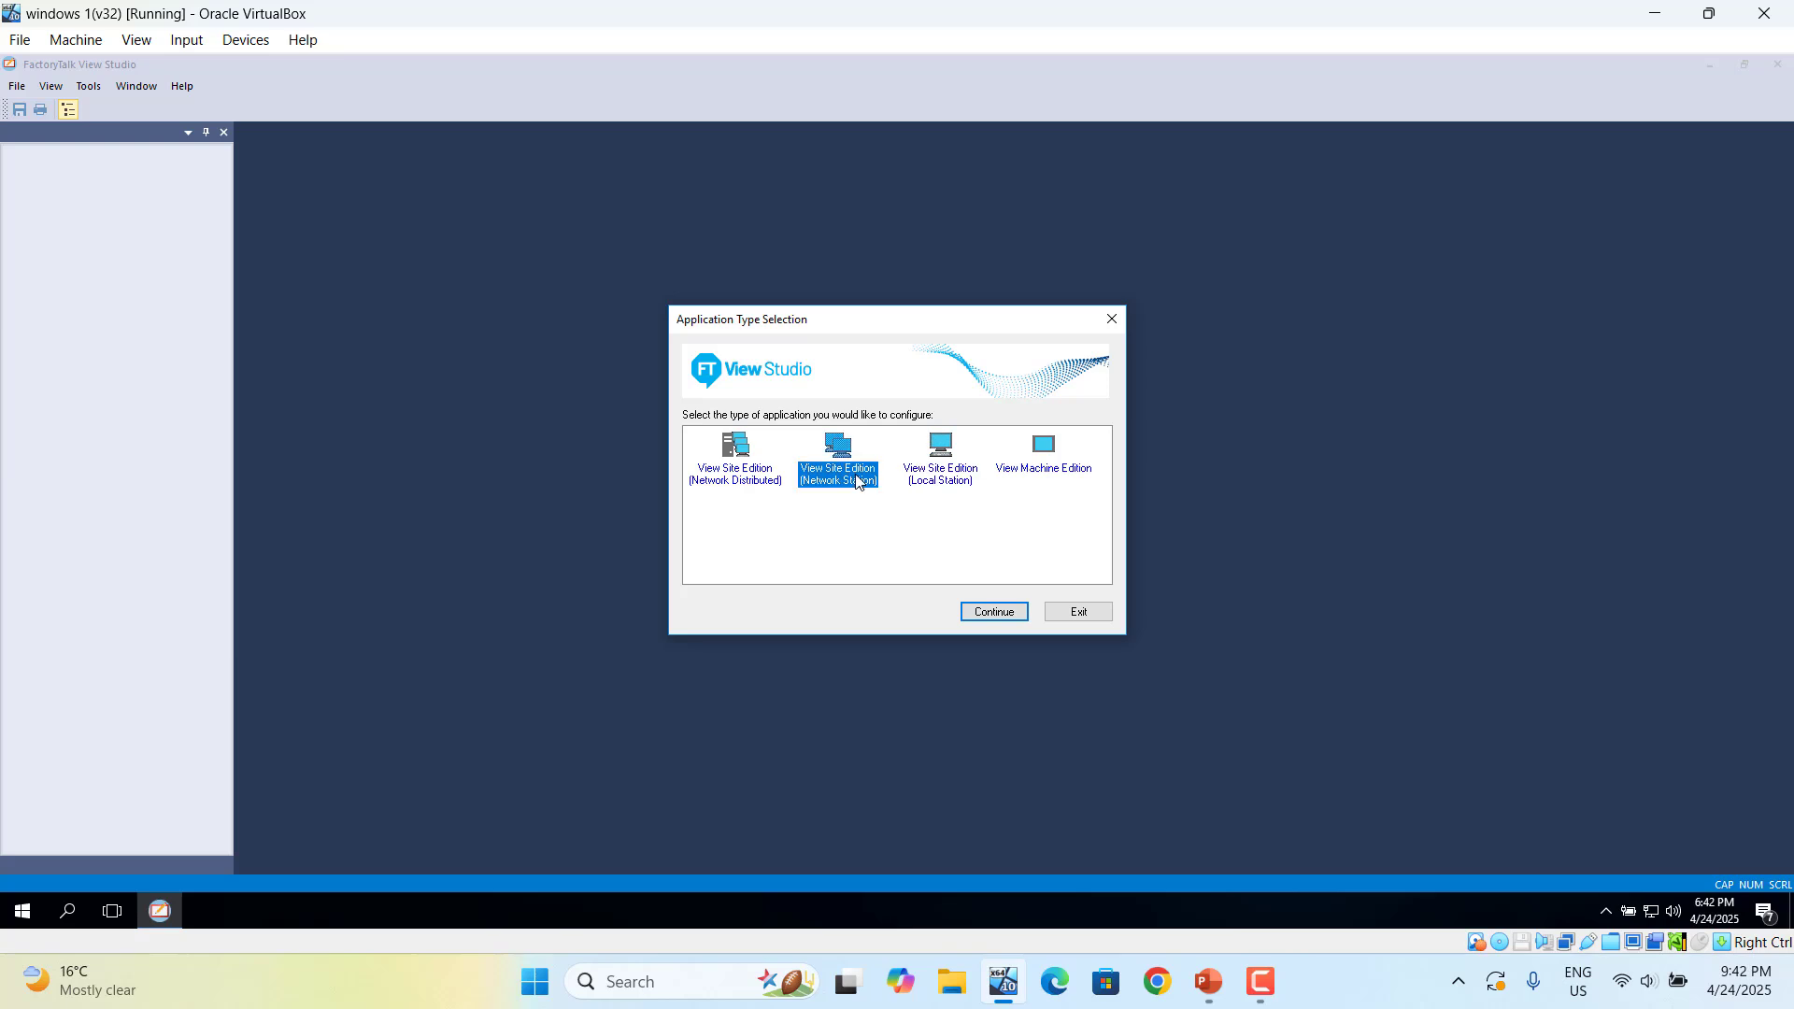
left_click(986, 613)
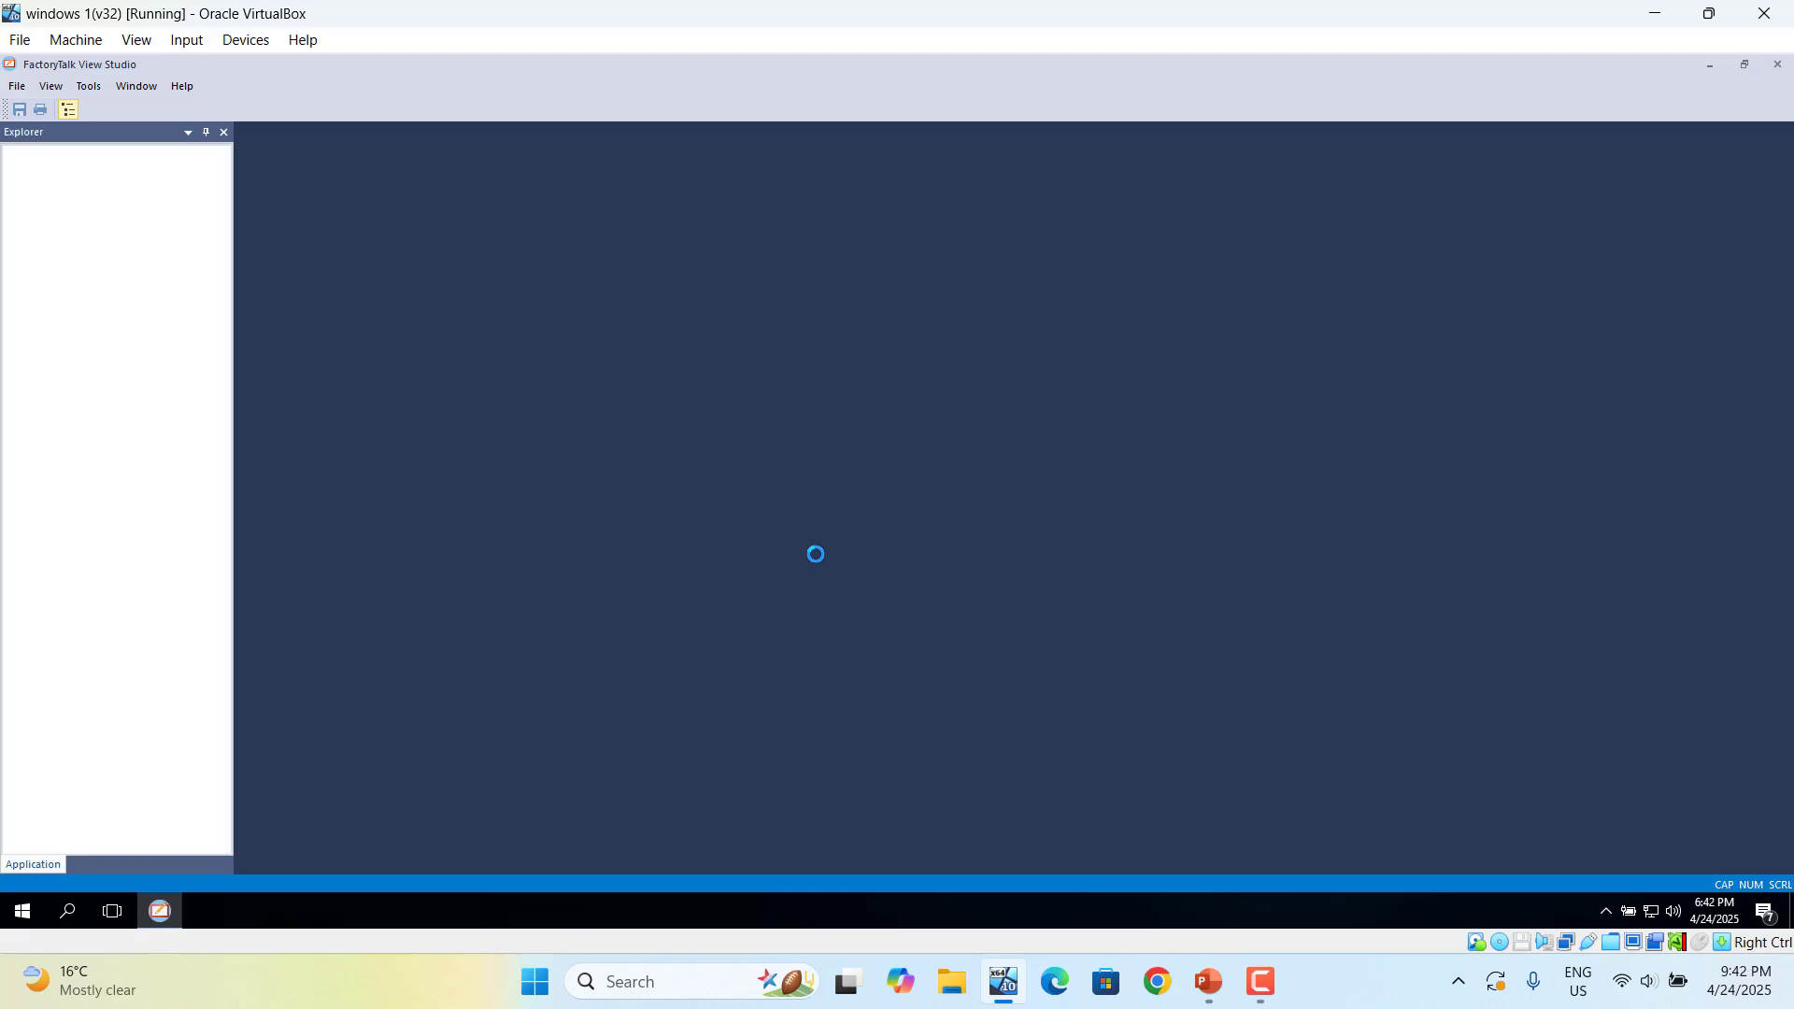
- Create a new application named 'test' and collapse its node in the Explorer
left_click(718, 342)
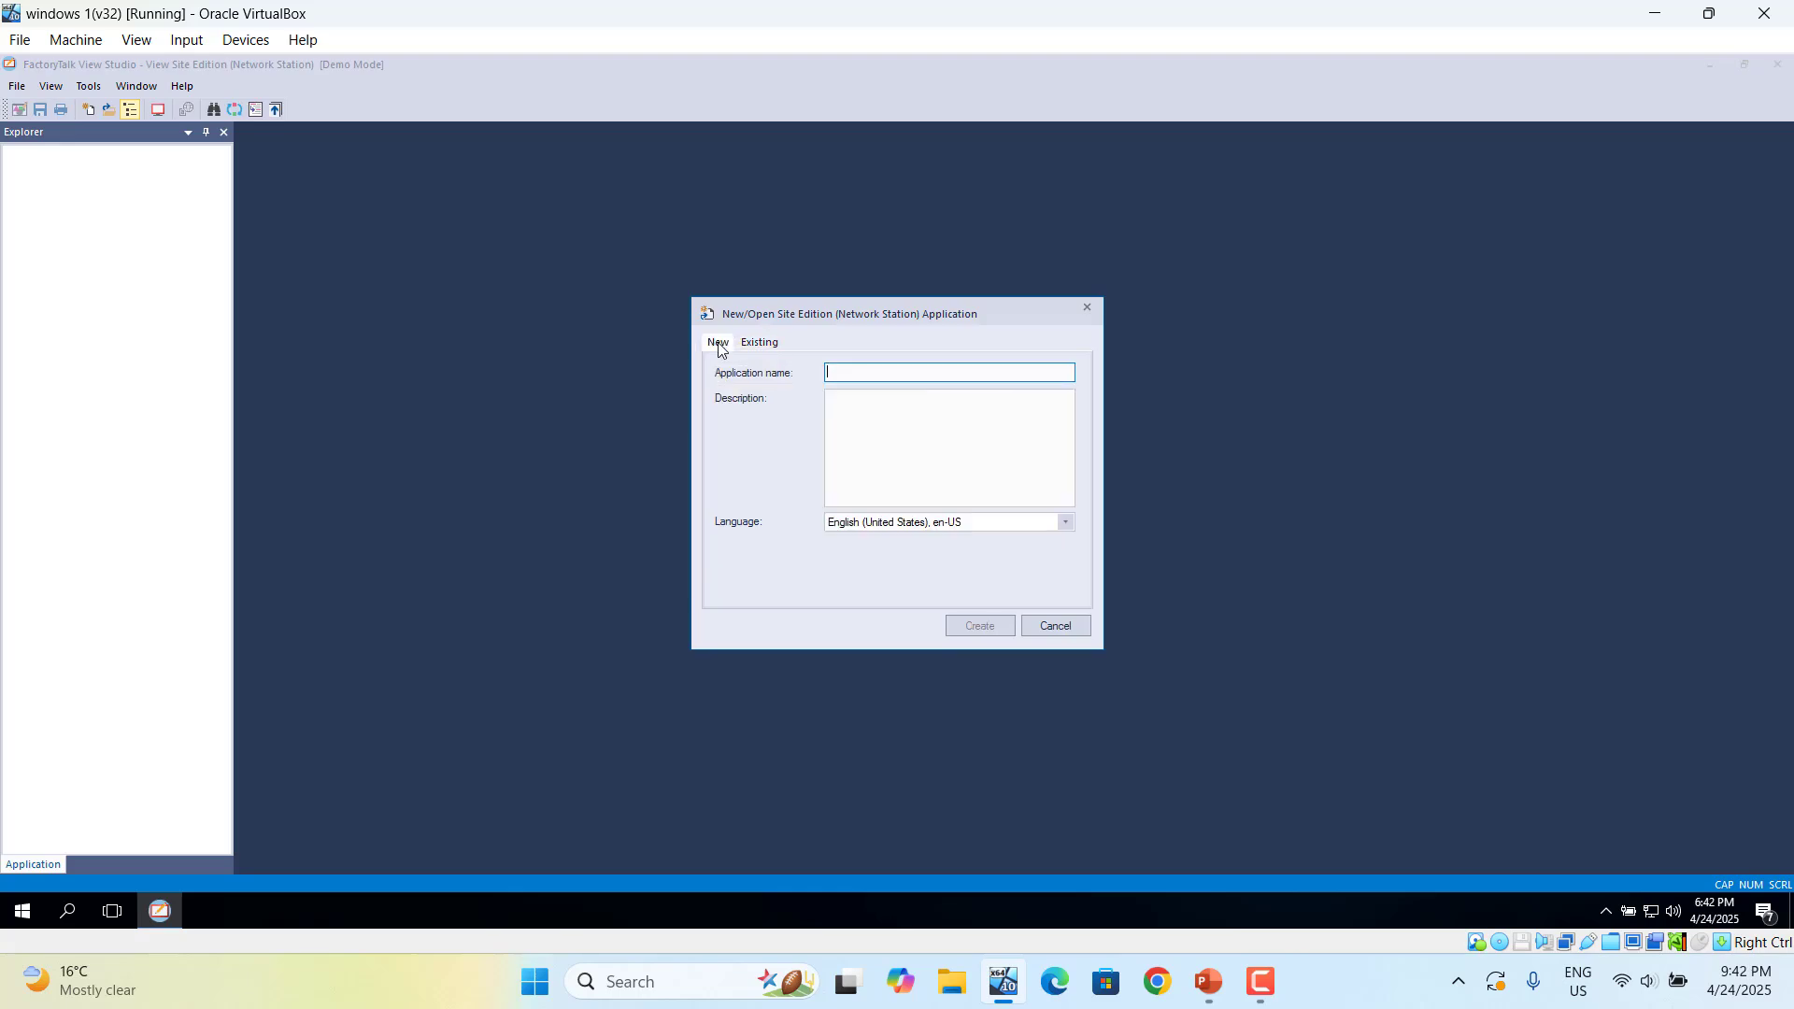
type("I")
type("est")
left_click(987, 628)
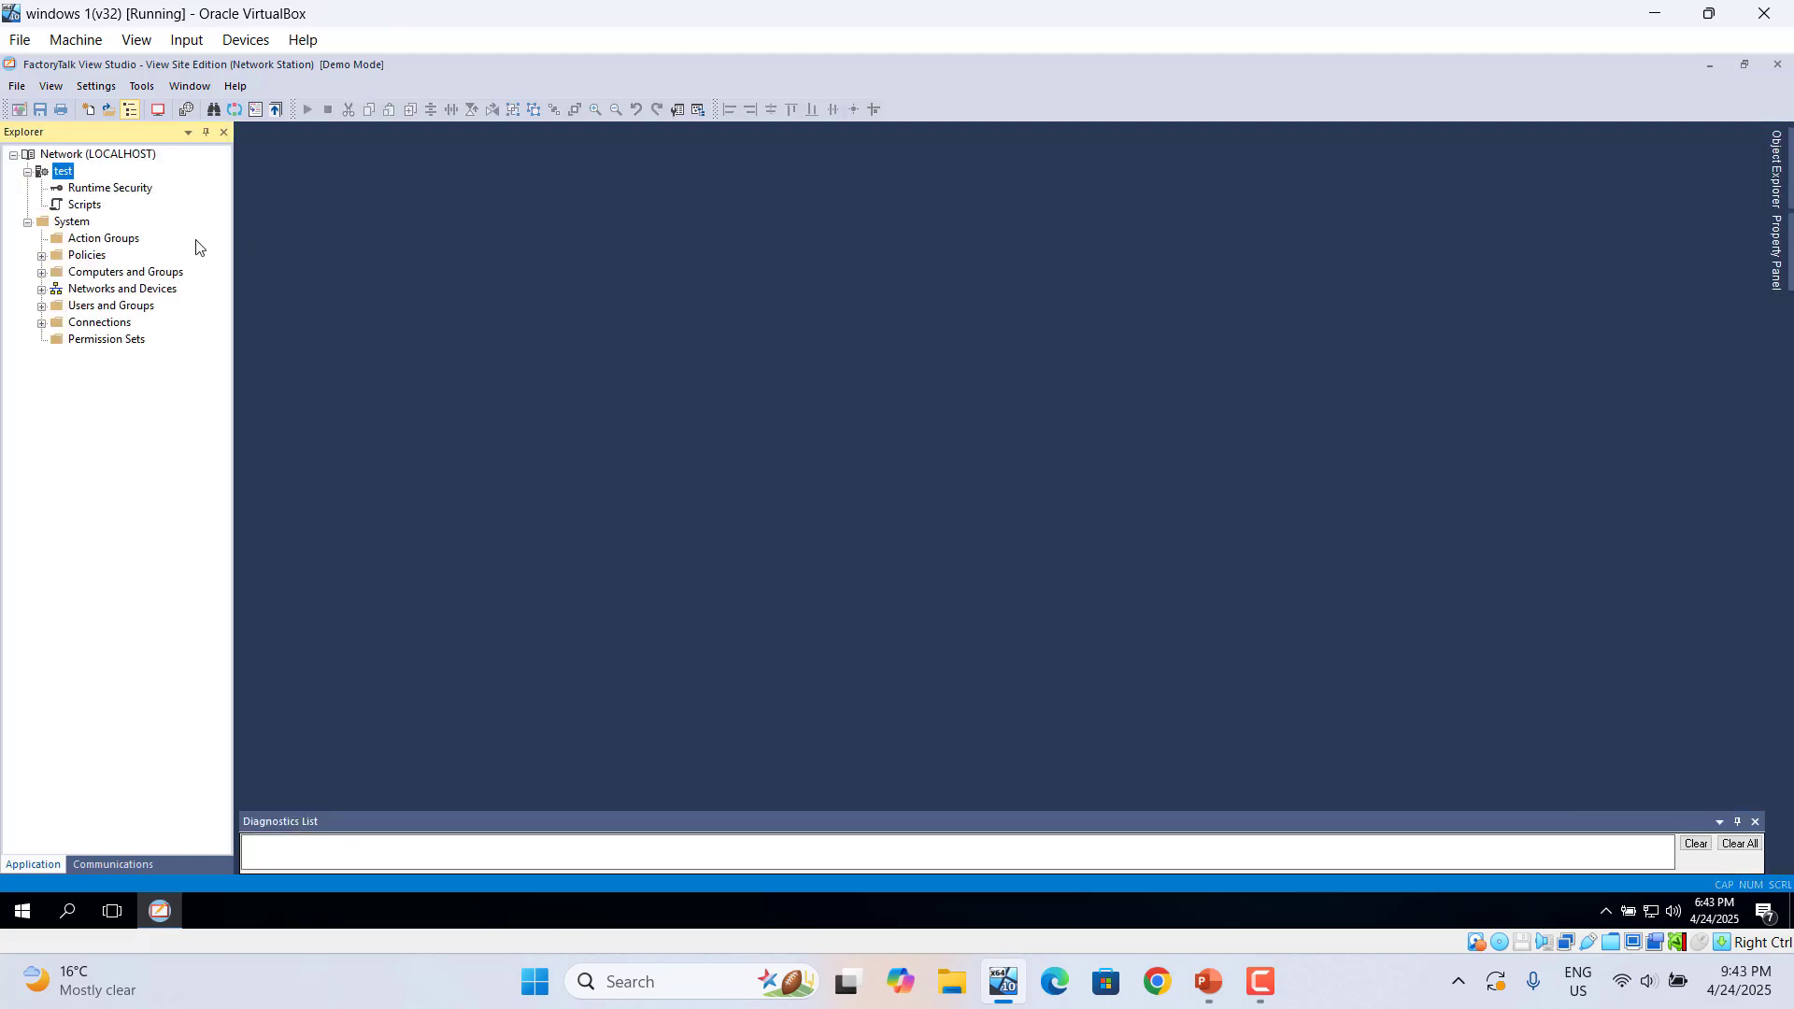
left_click(28, 173)
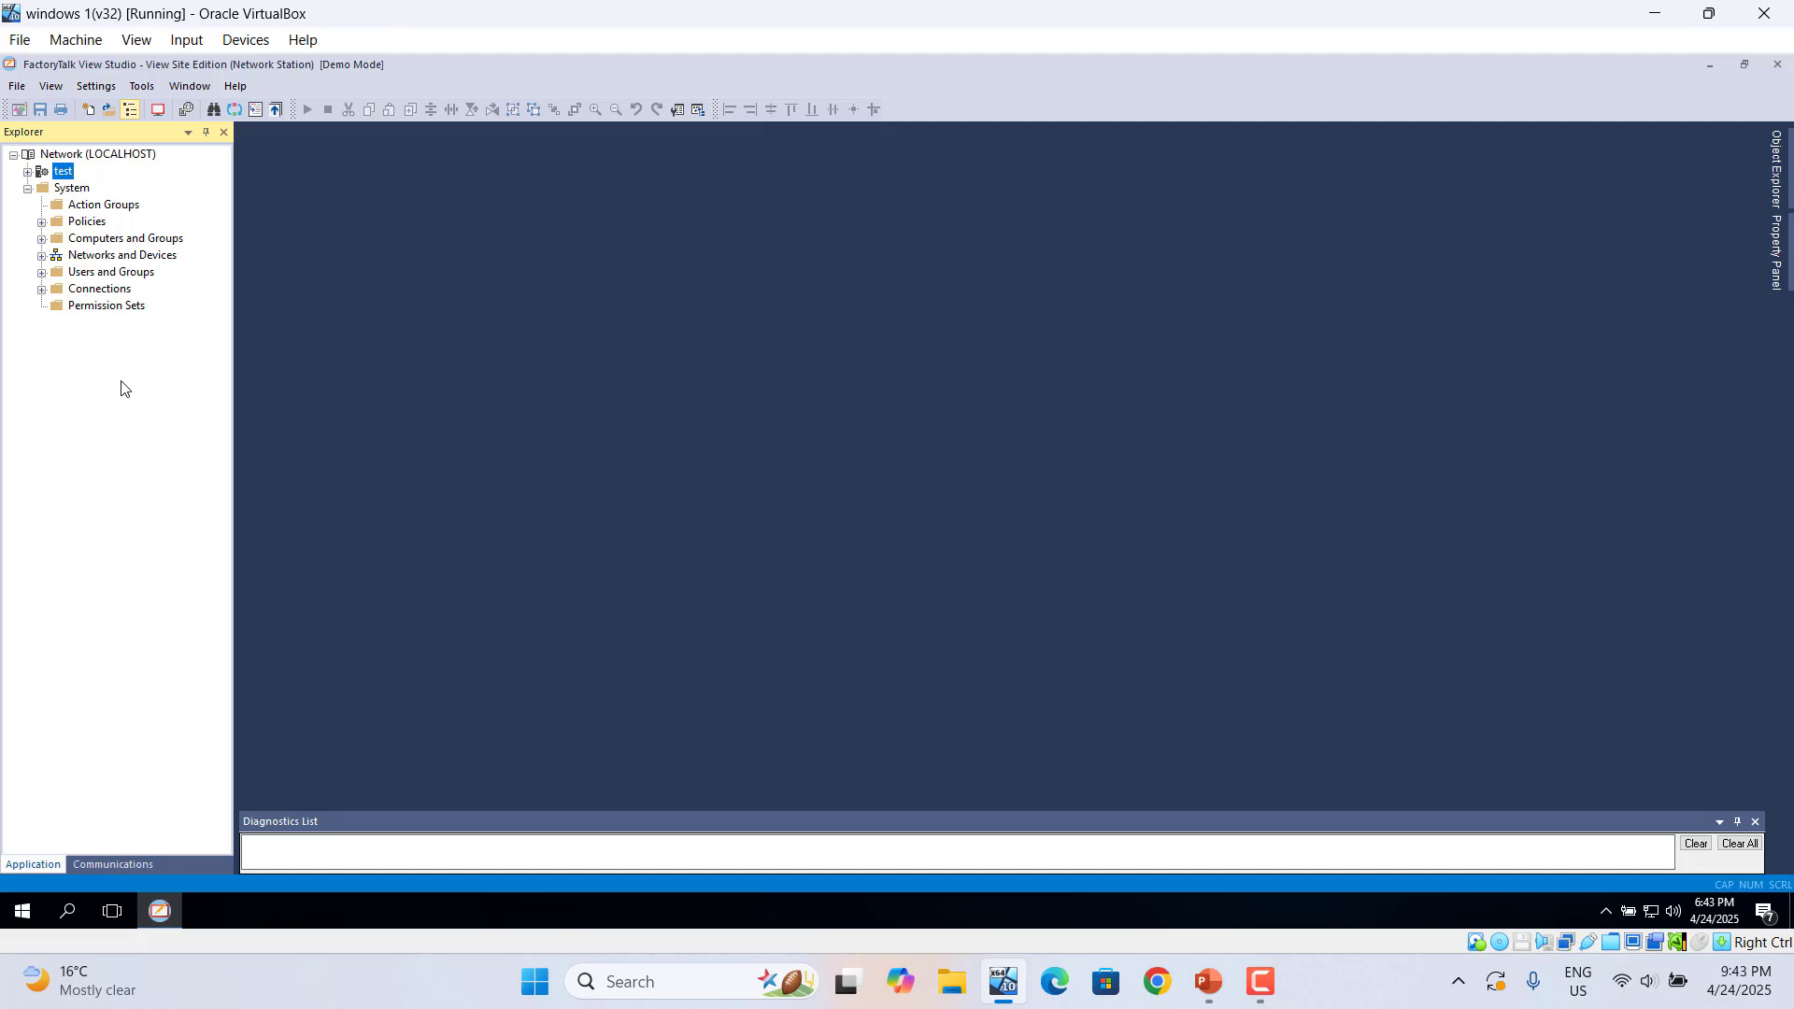
- Add a new area named 'plant1' to the test application
right_click(60, 175)
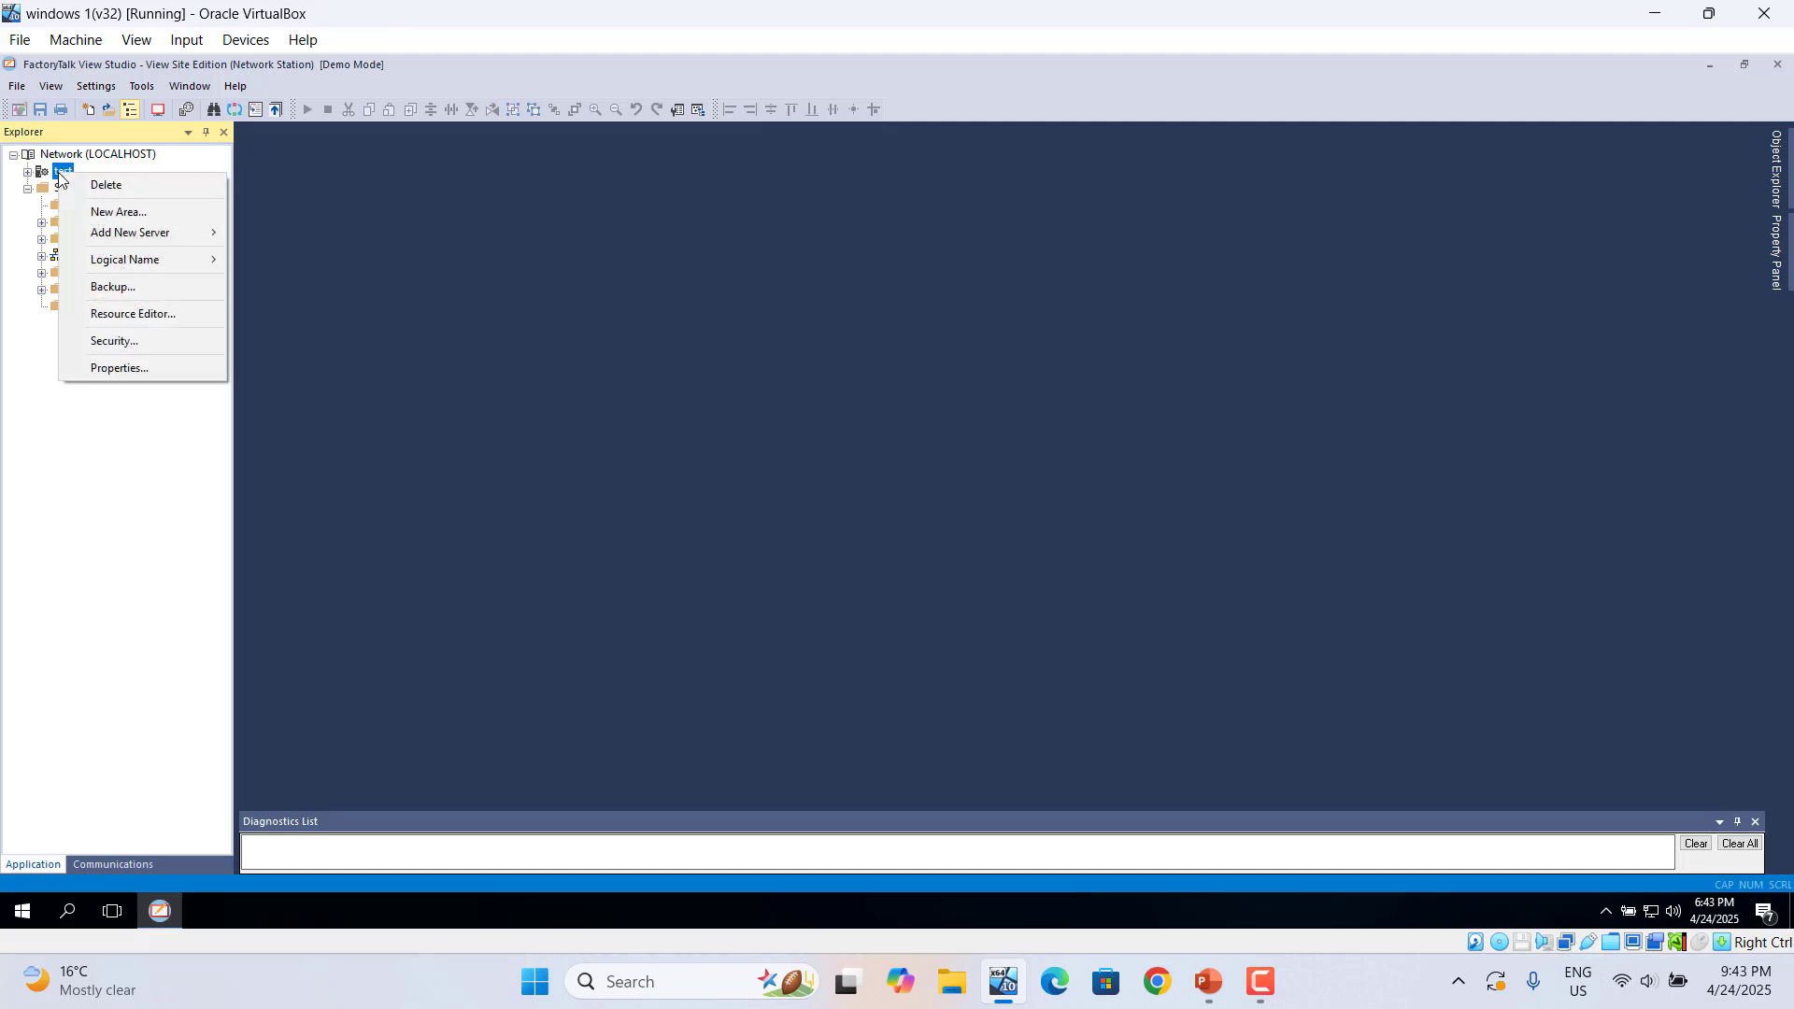
left_click(116, 213)
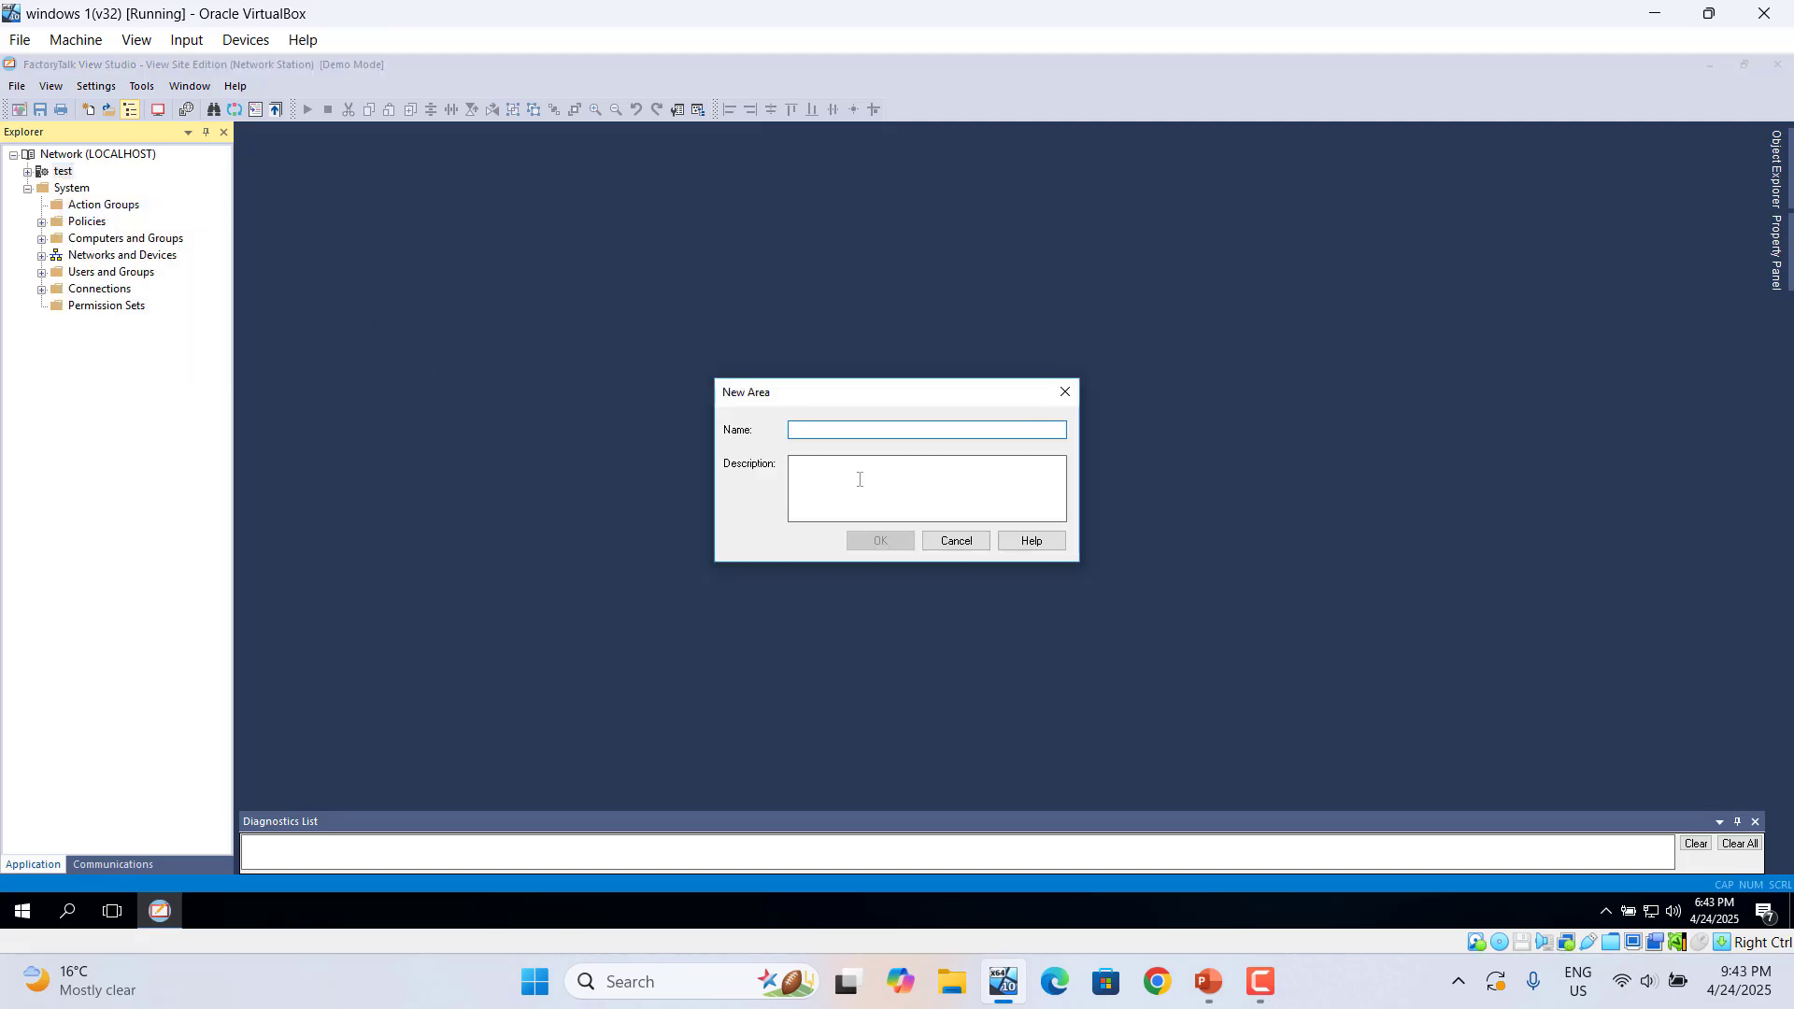
type("plant")
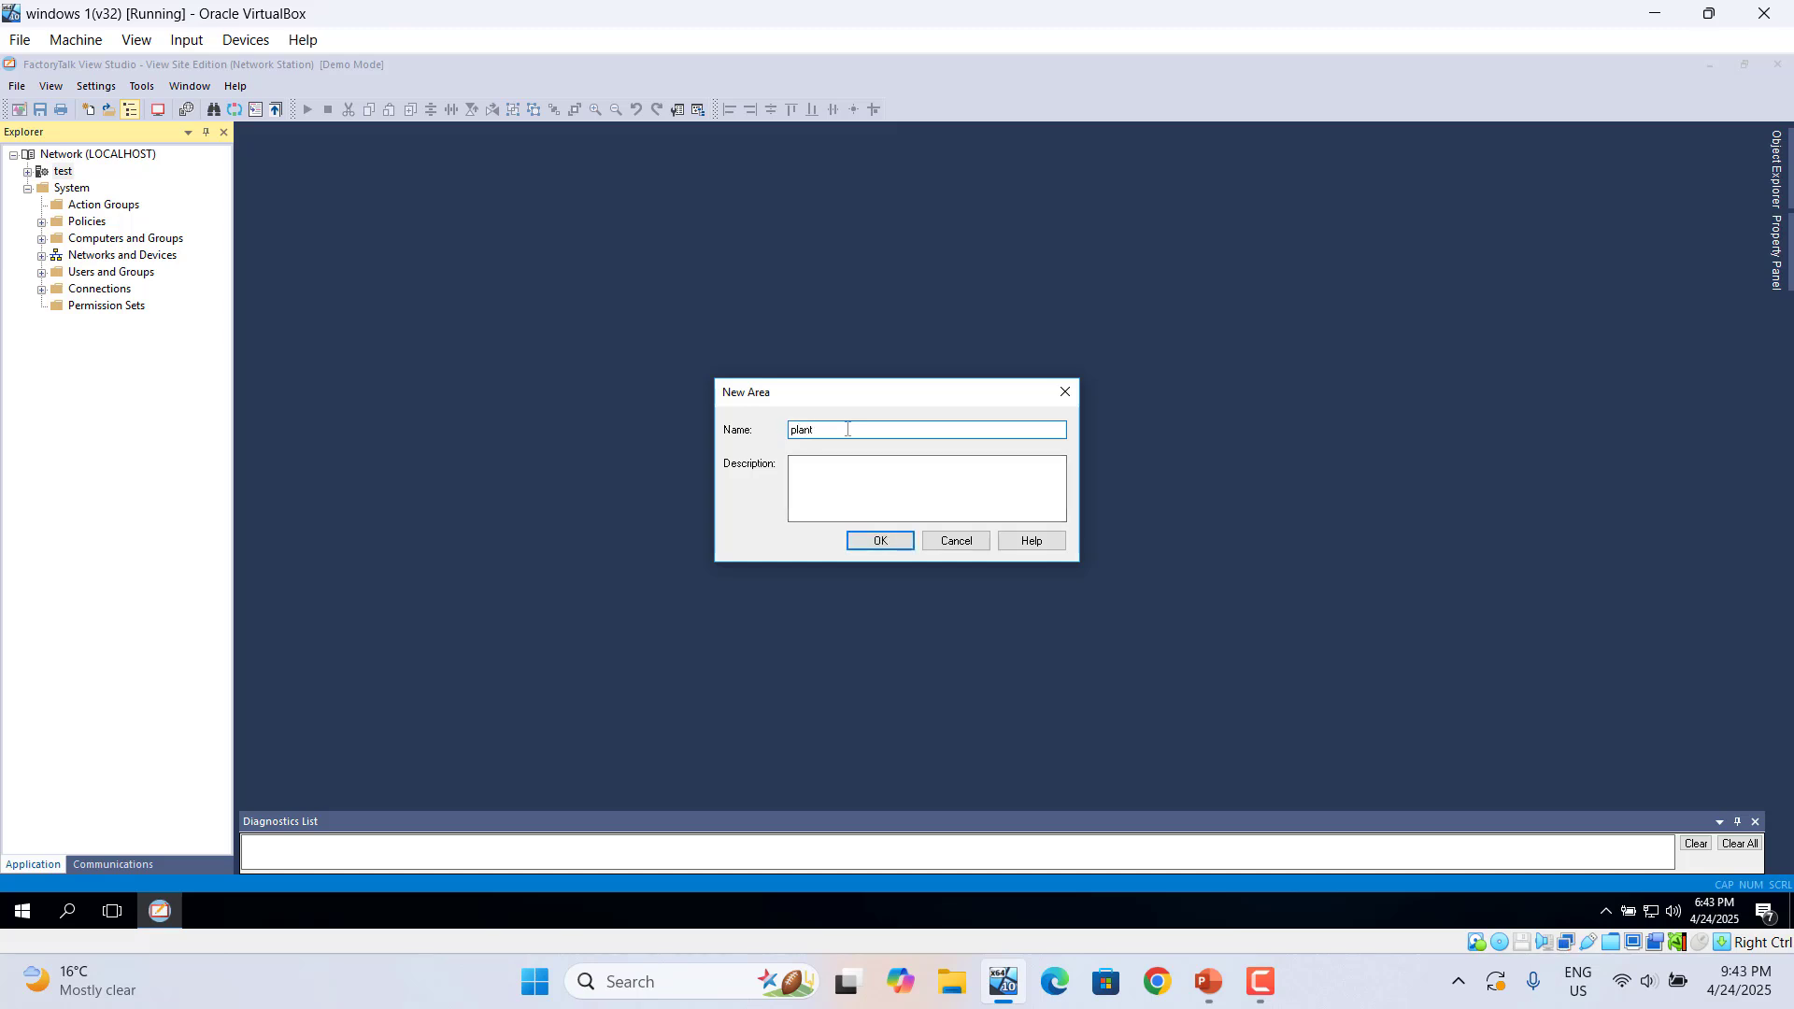
type("1")
left_click(881, 542)
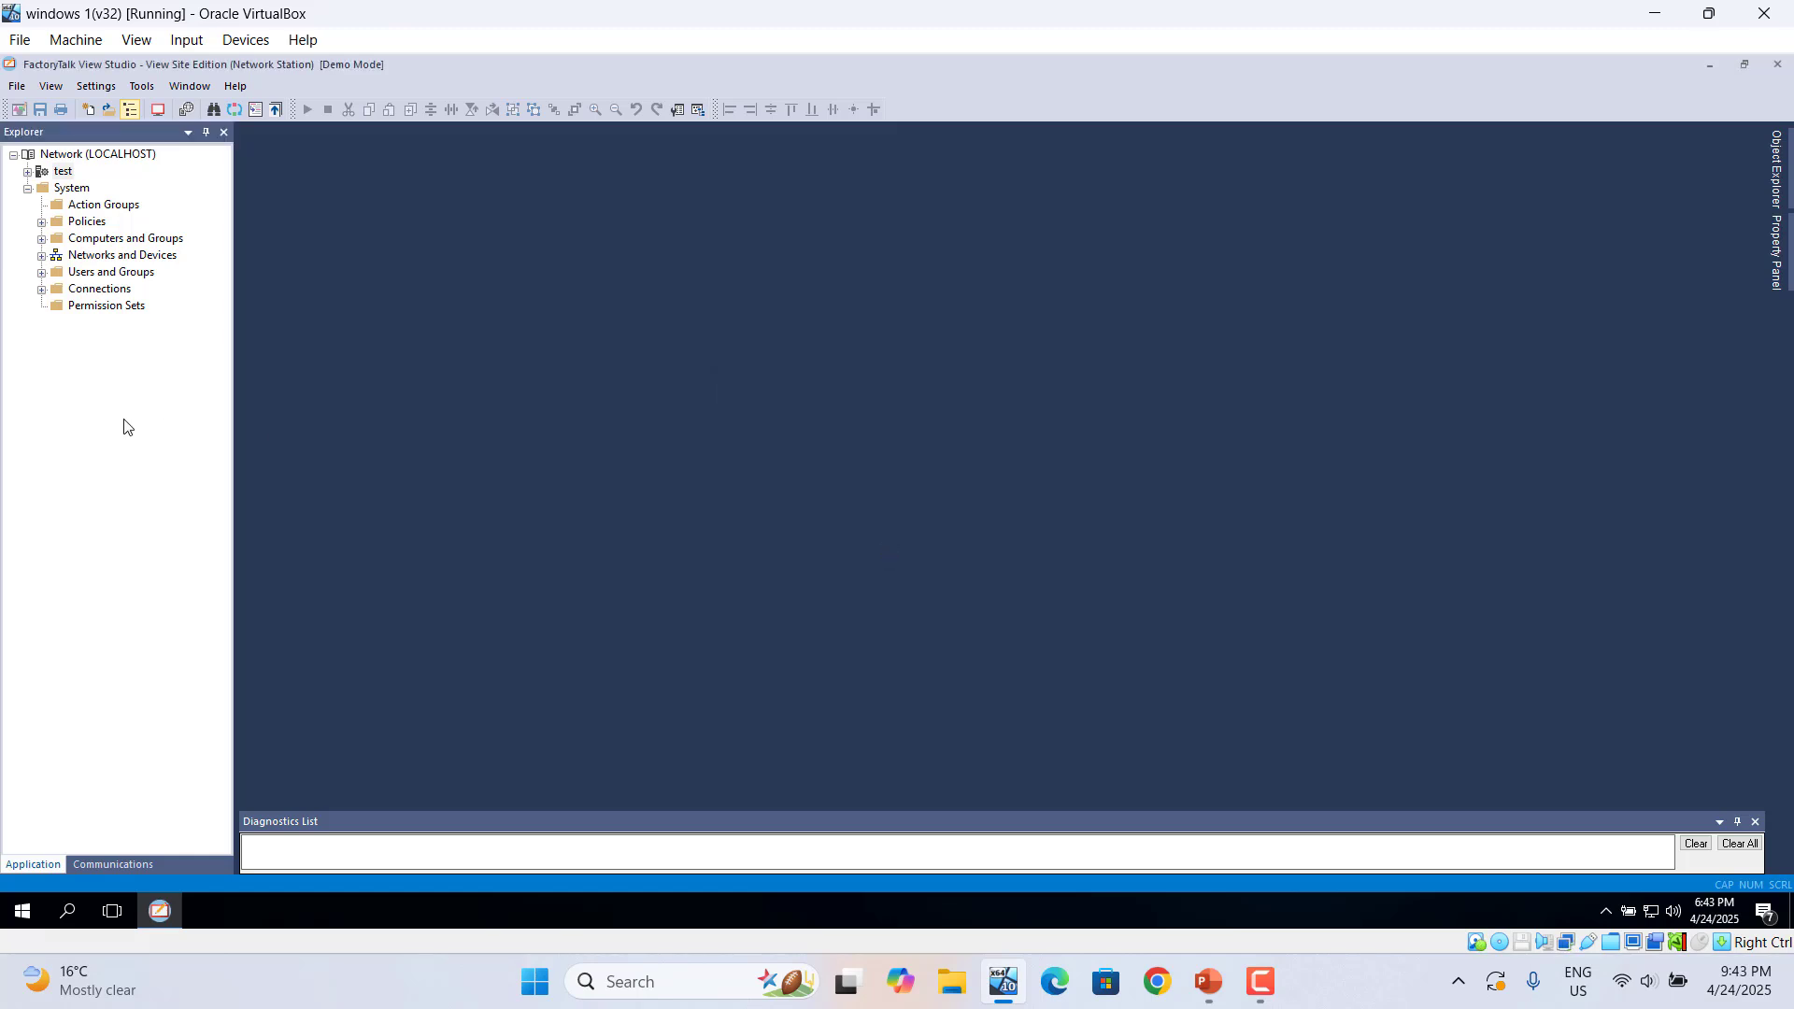
left_click(27, 172)
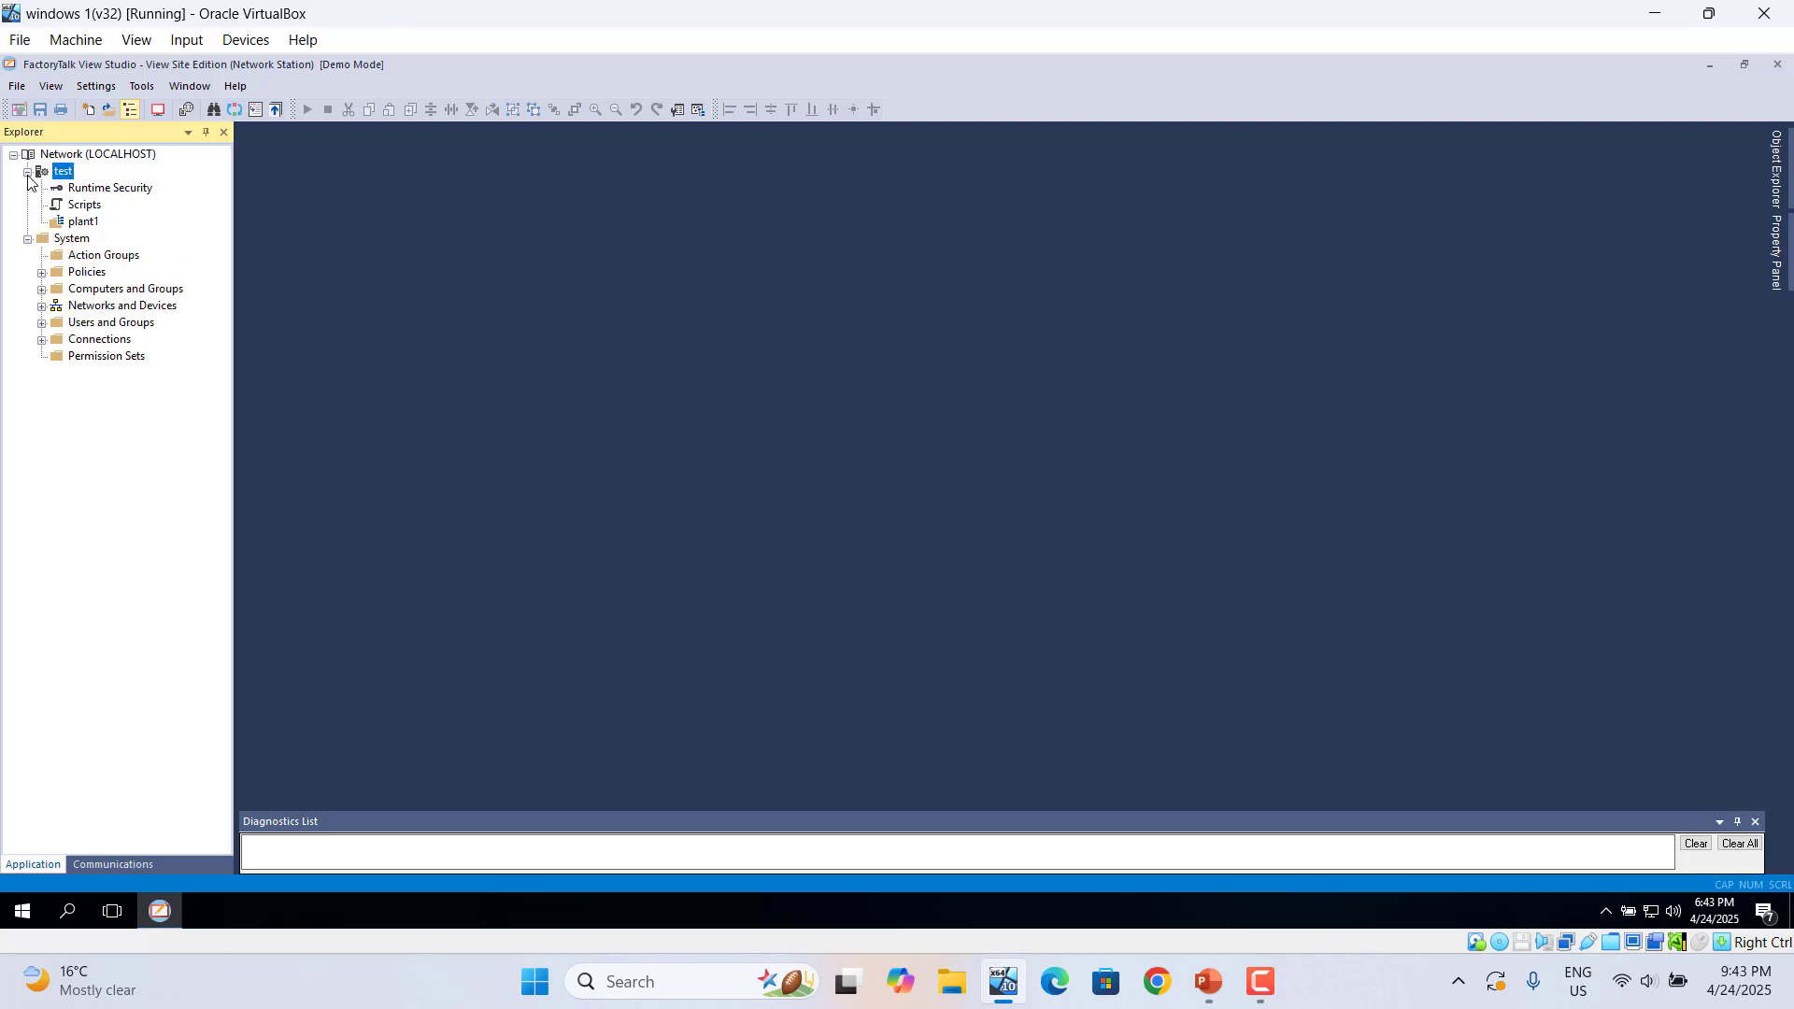
left_click(27, 172)
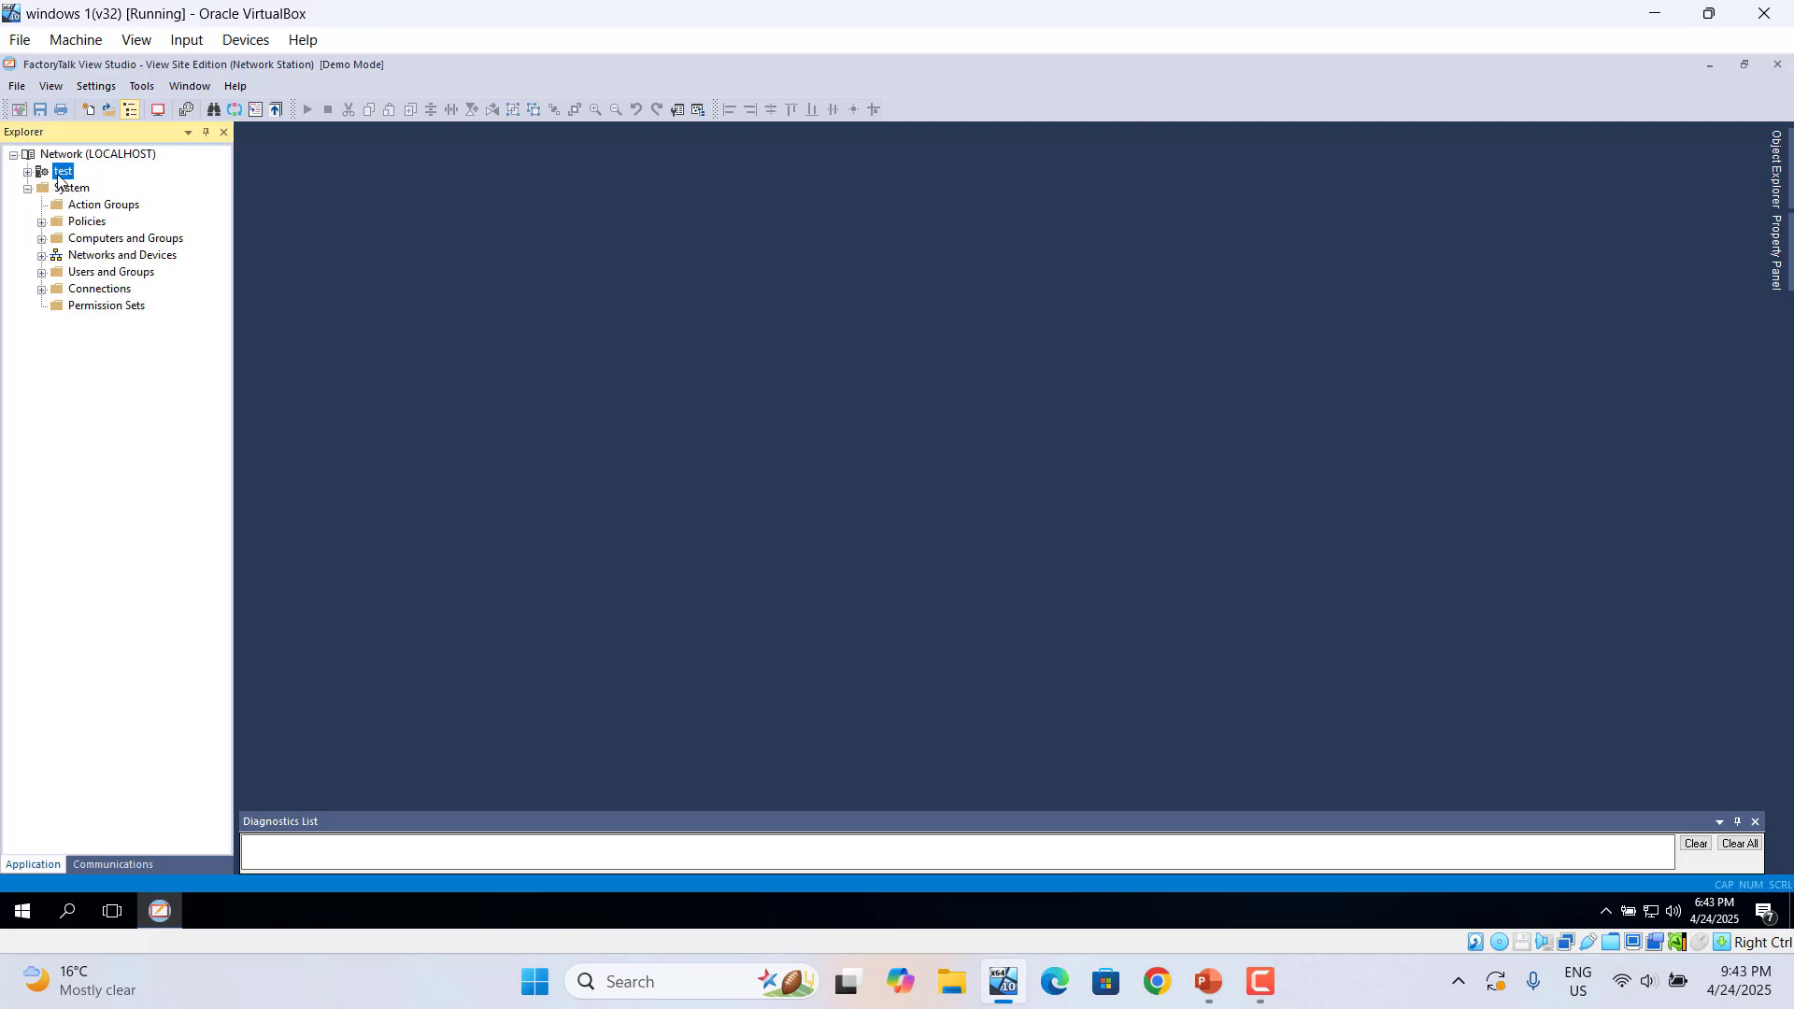
- Add a second area named 'plant2' to test and expand test to show both areas
right_click(61, 176)
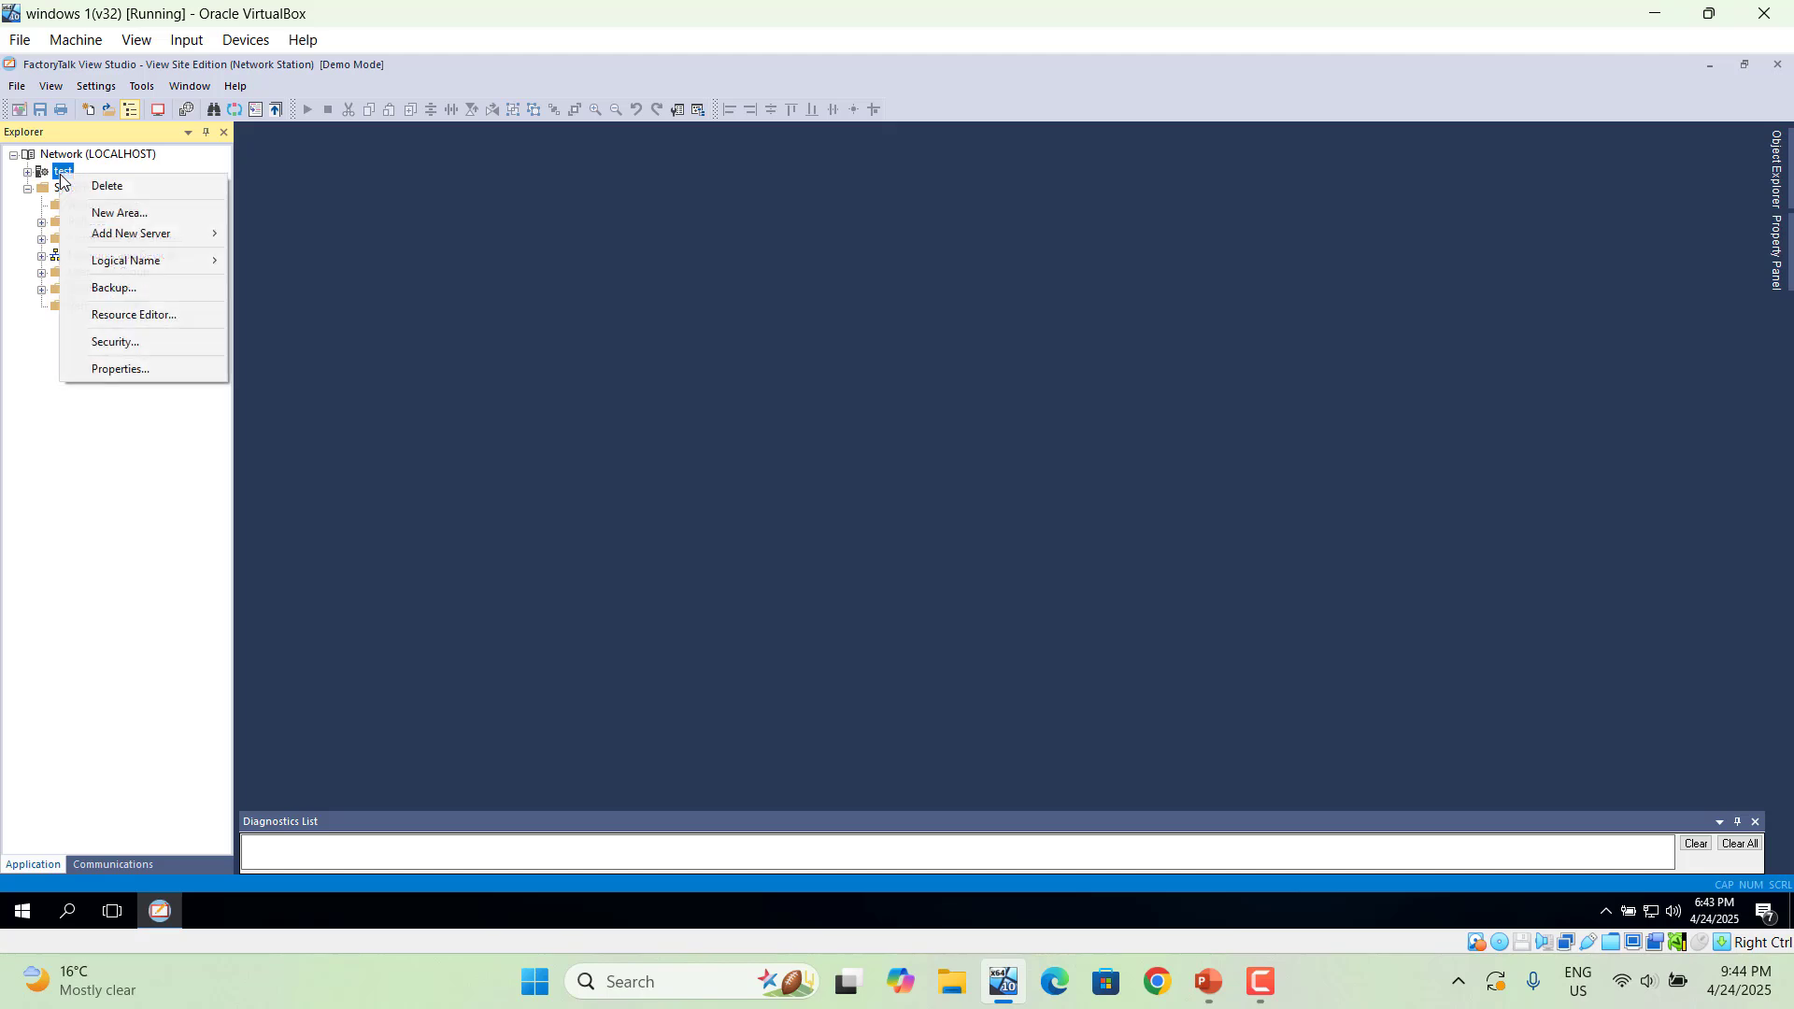
left_click(122, 214)
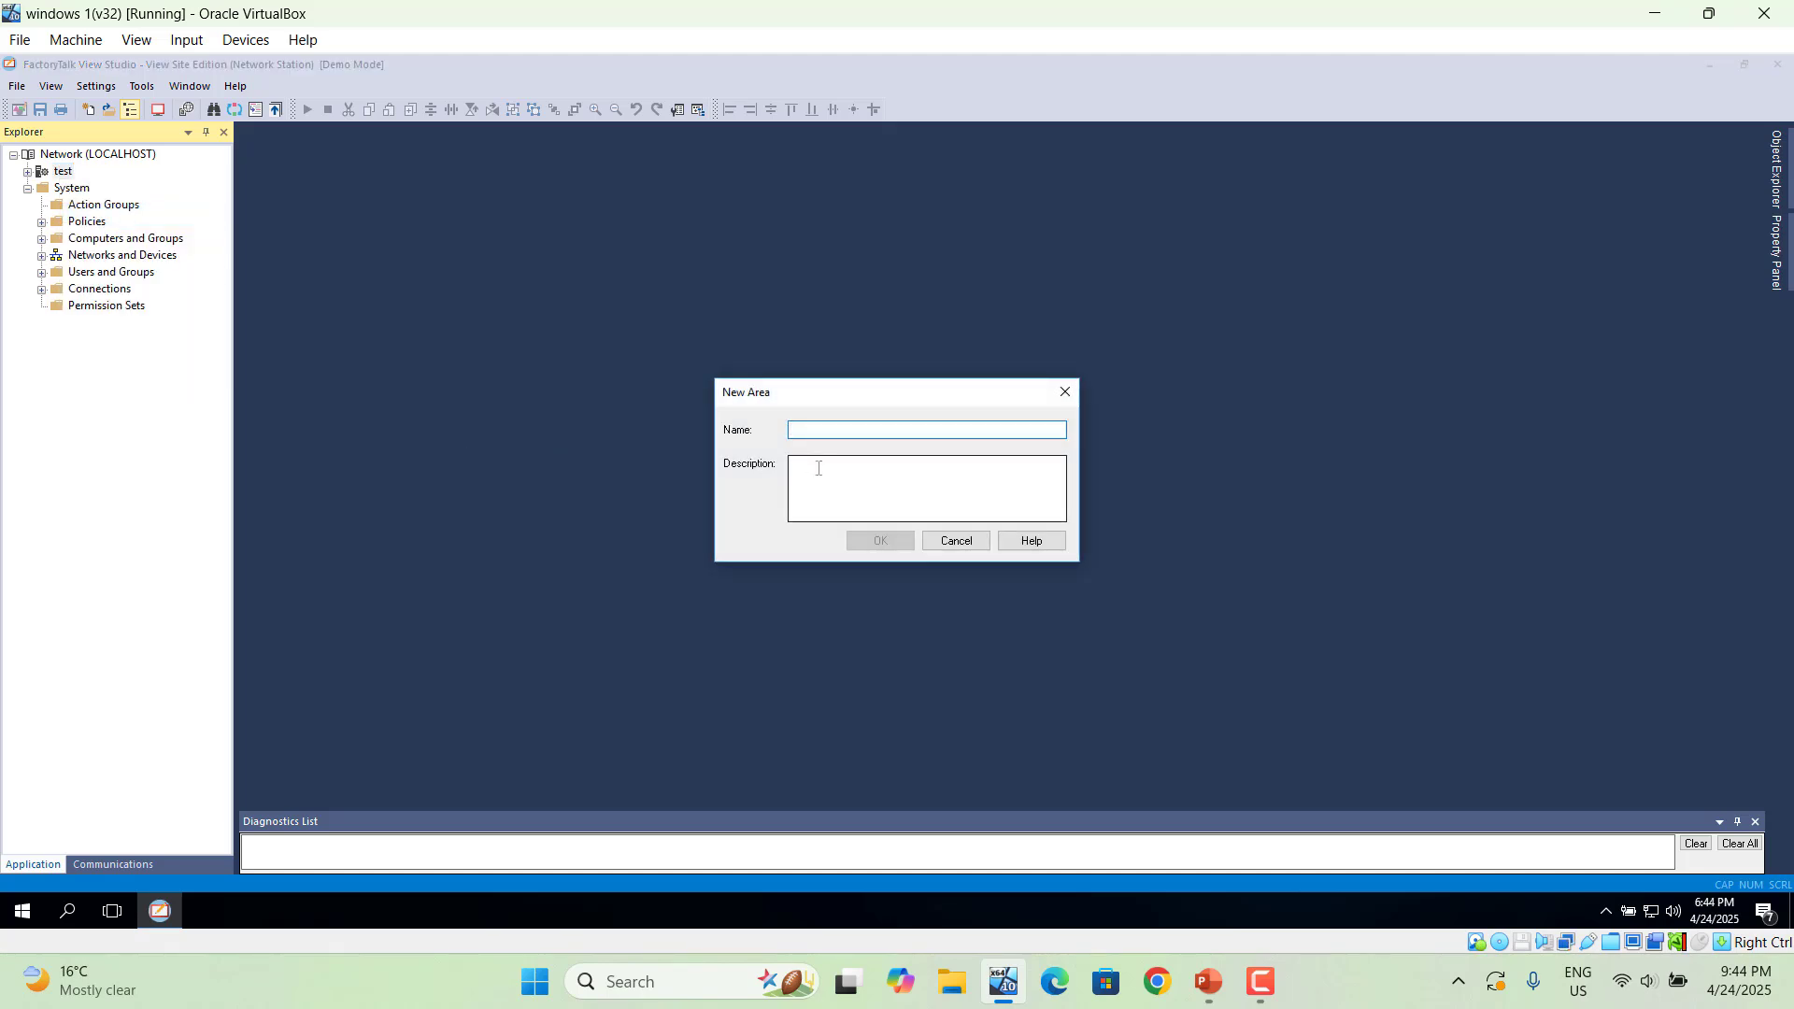
type("plant2")
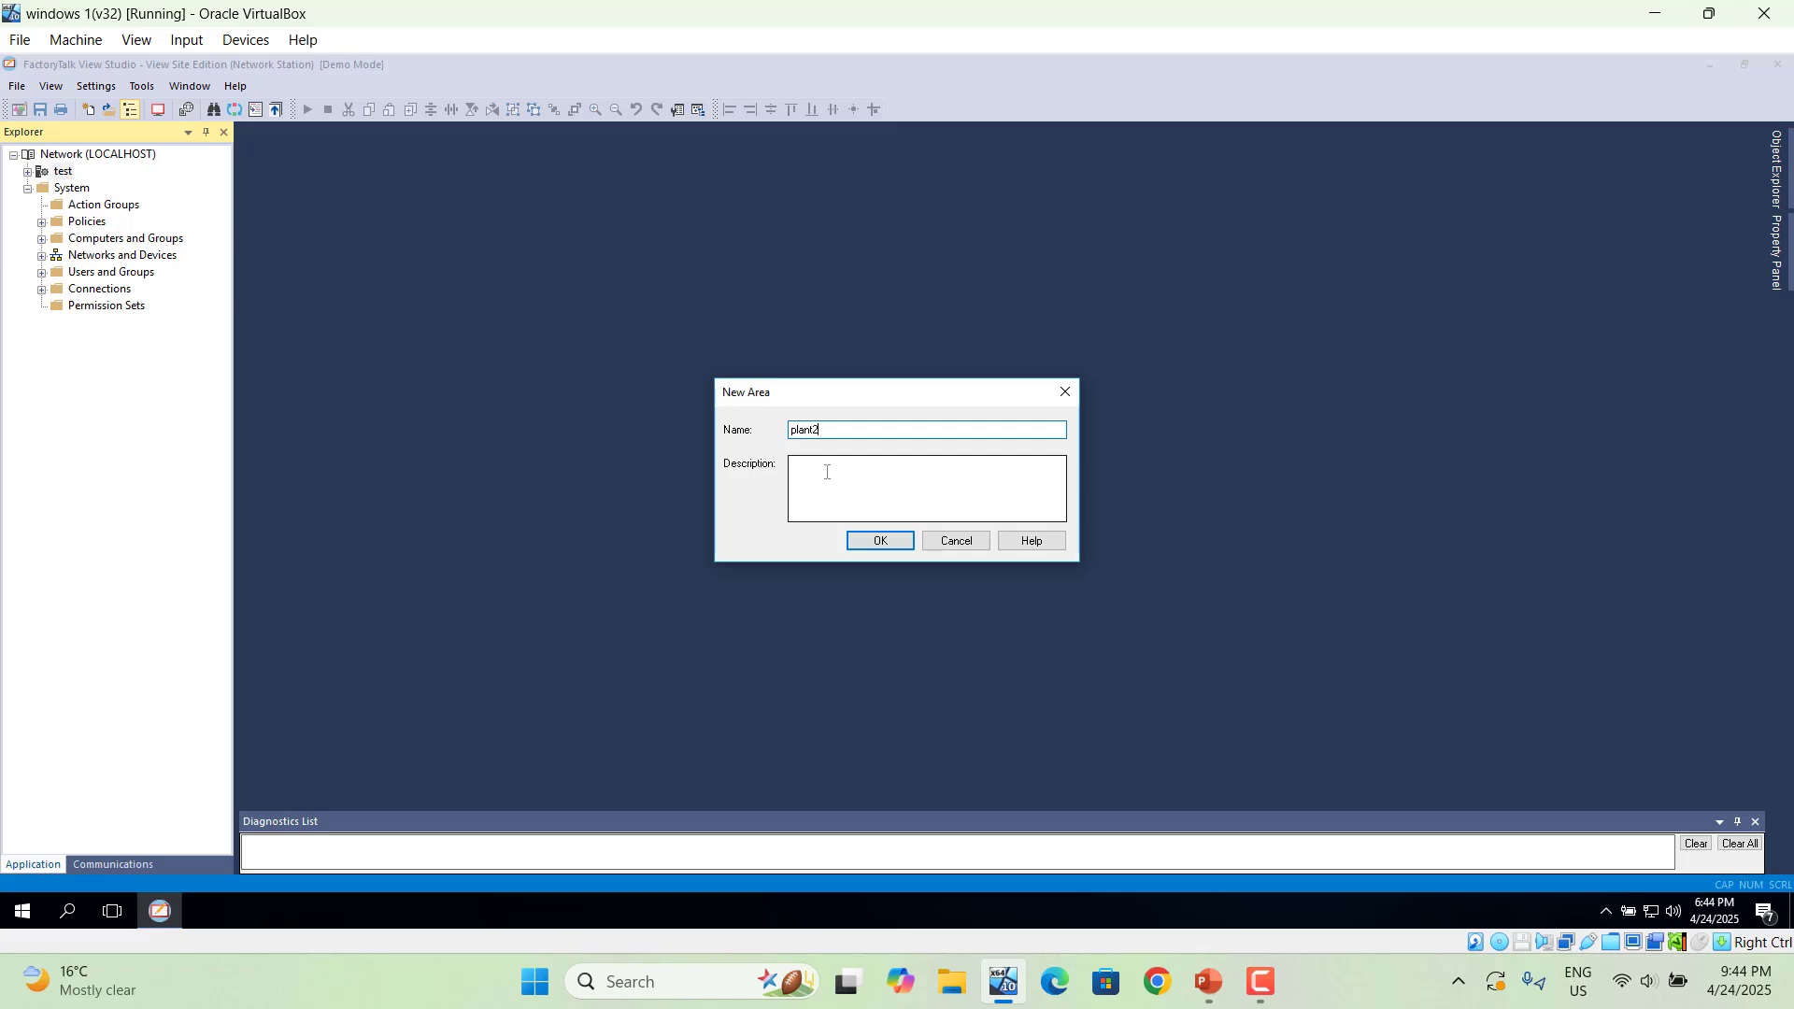
left_click(877, 542)
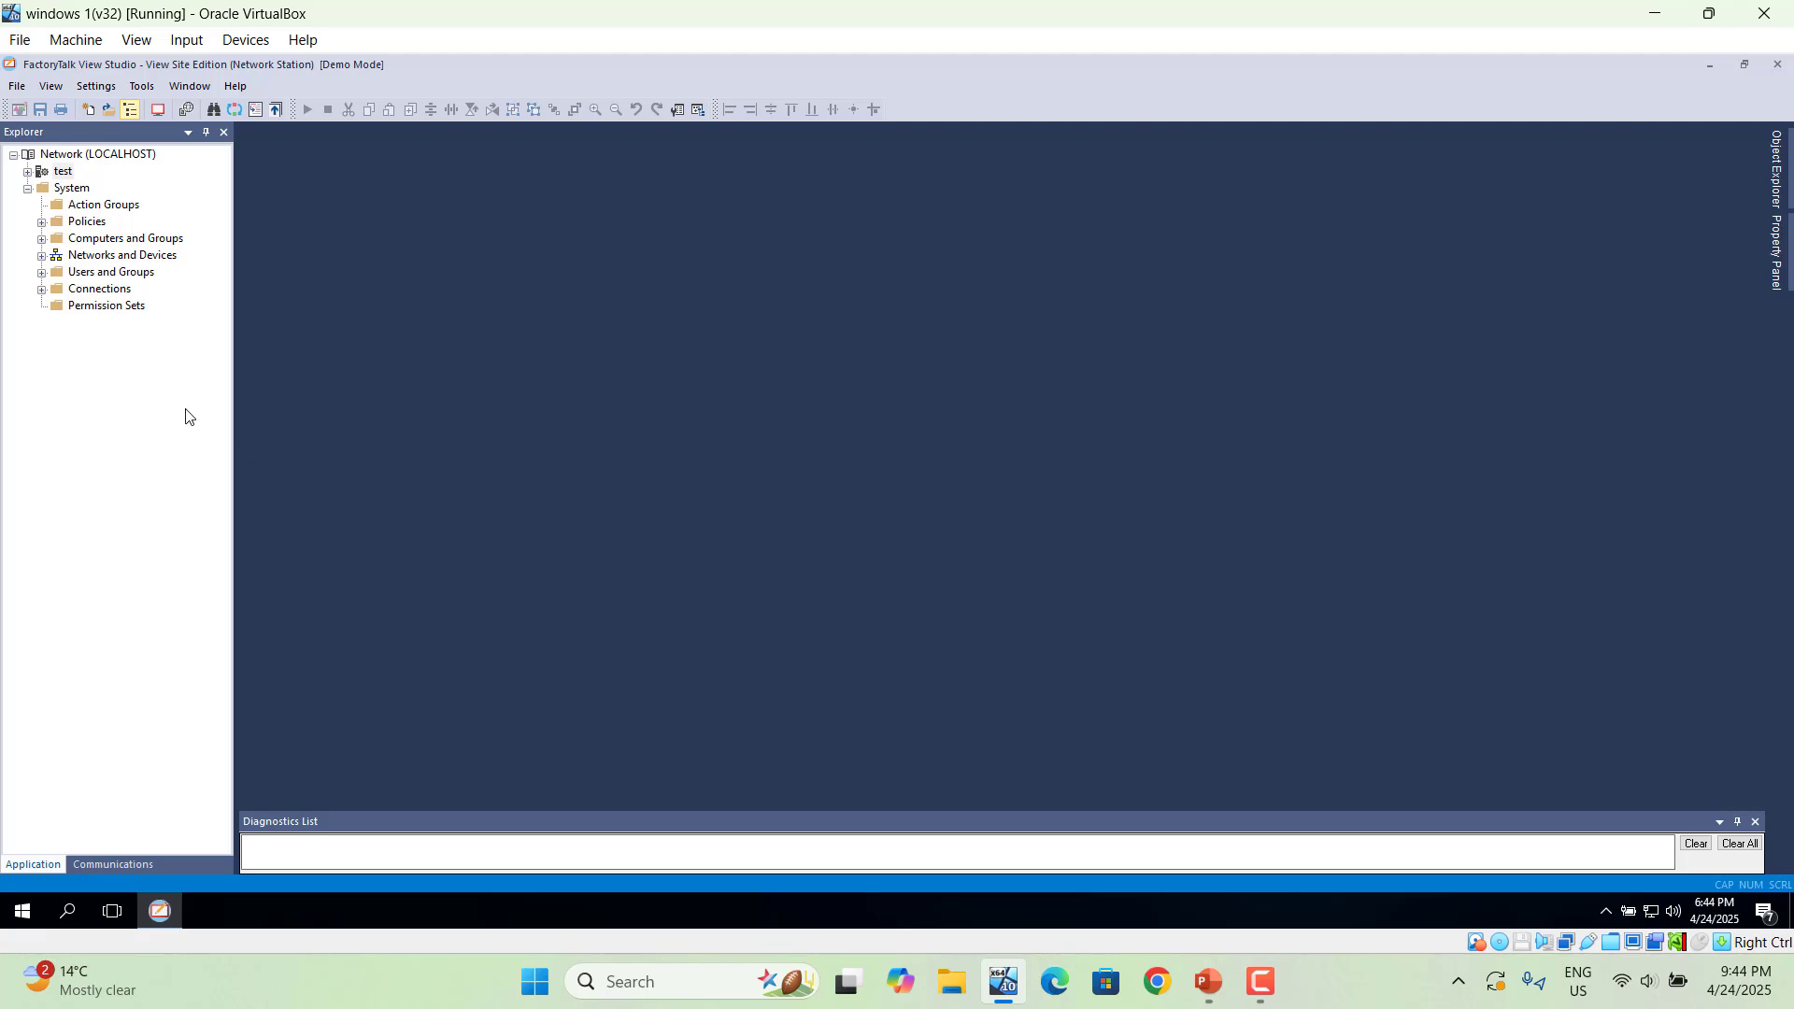
left_click(28, 190)
left_click(28, 190)
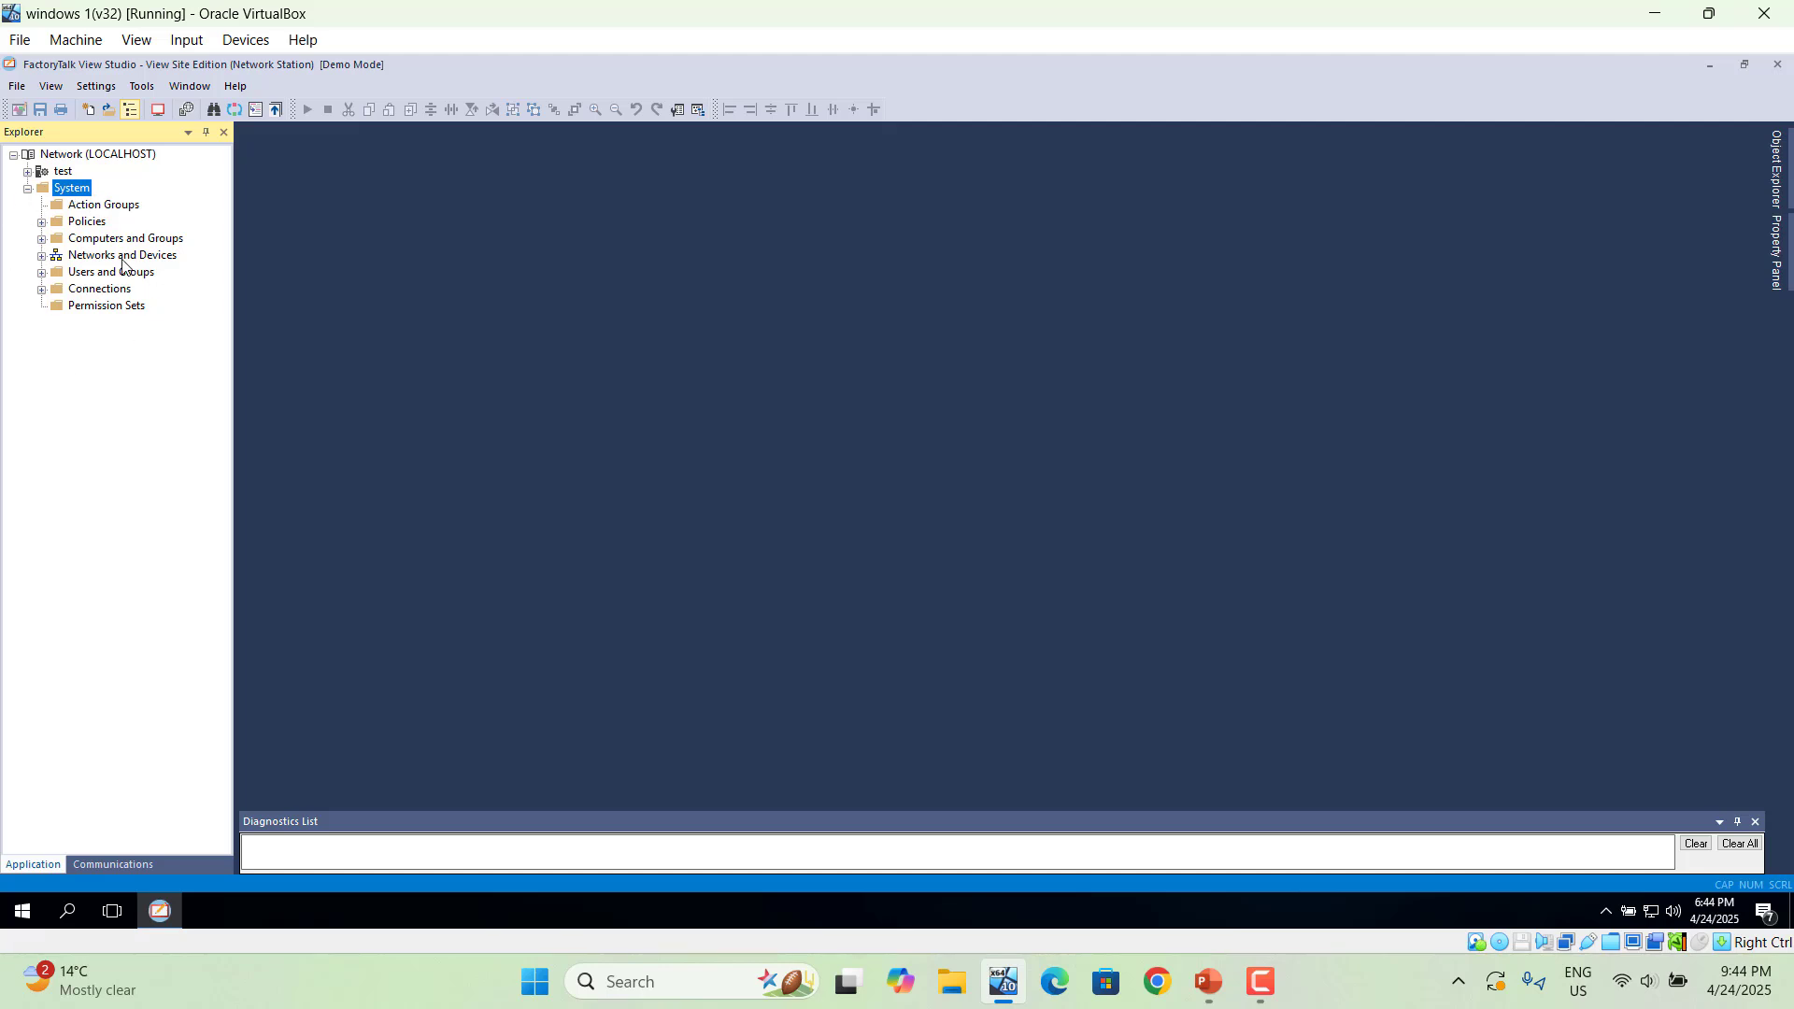
left_click(26, 177)
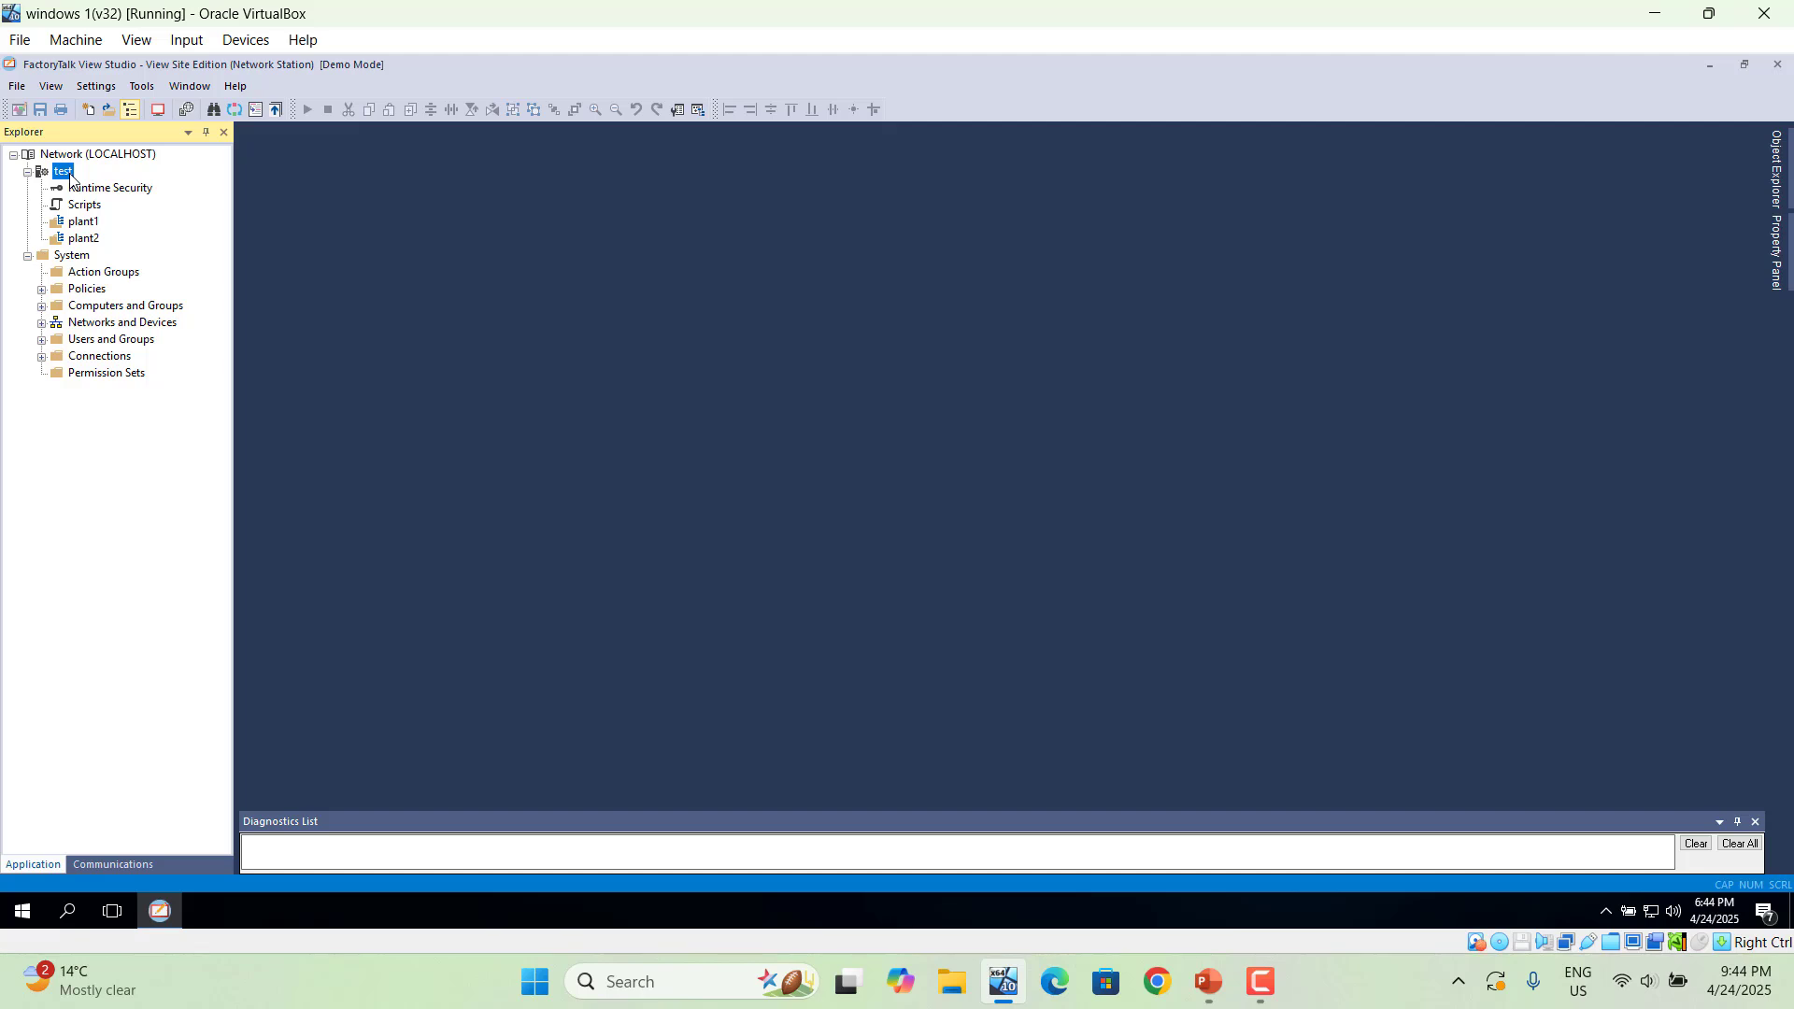
- Add a new HMI server to test, renaming it 'test_plant' after the duplicate-name error
right_click(70, 177)
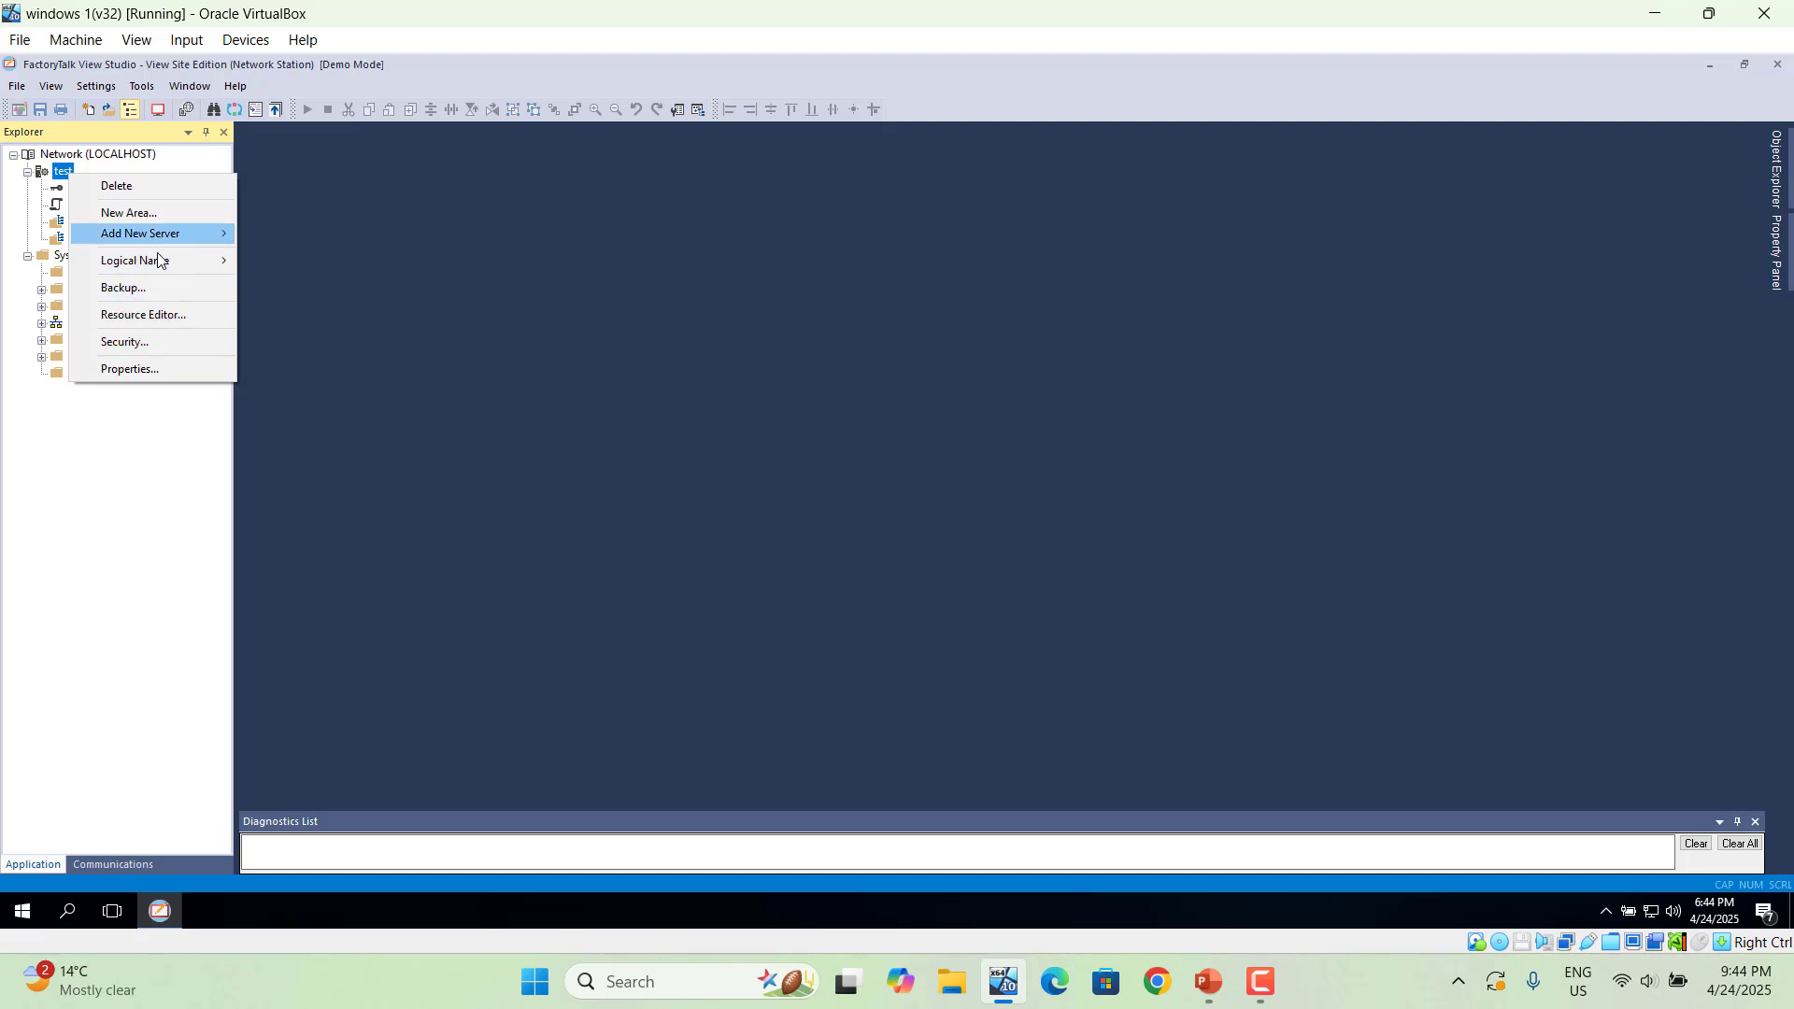
mouse_move(142, 263)
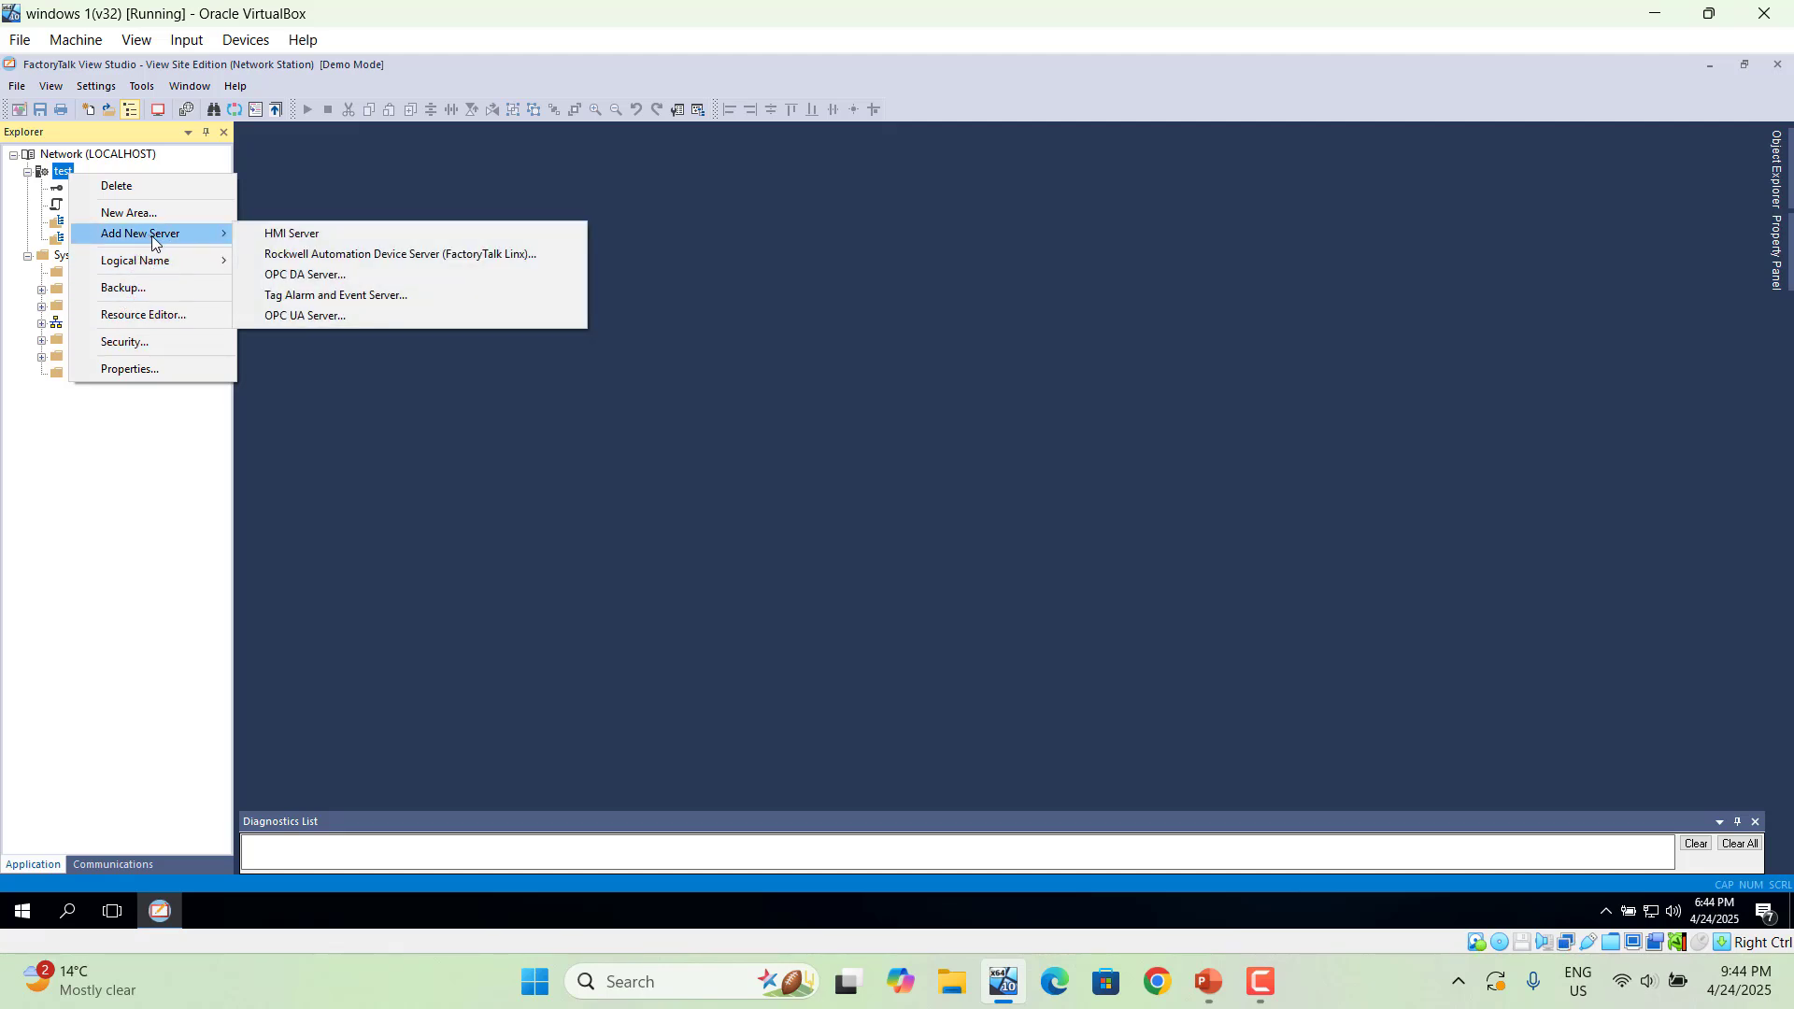
left_click(327, 236)
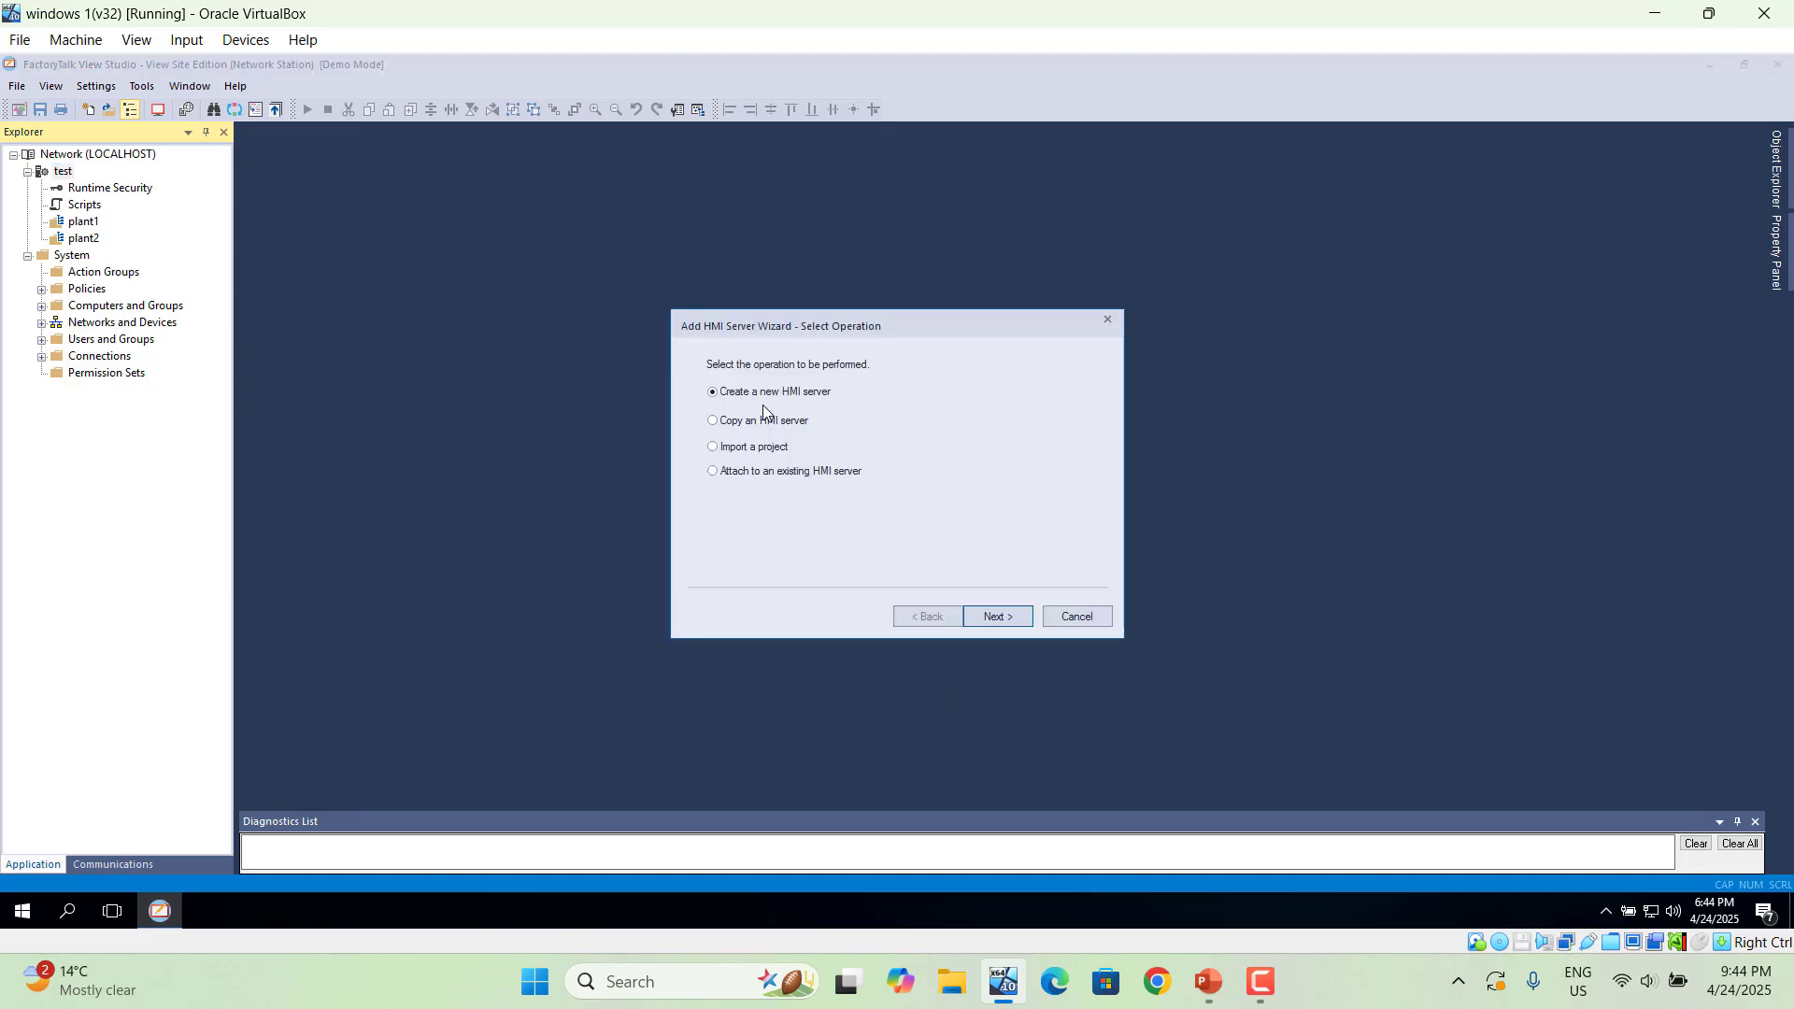
left_click(996, 617)
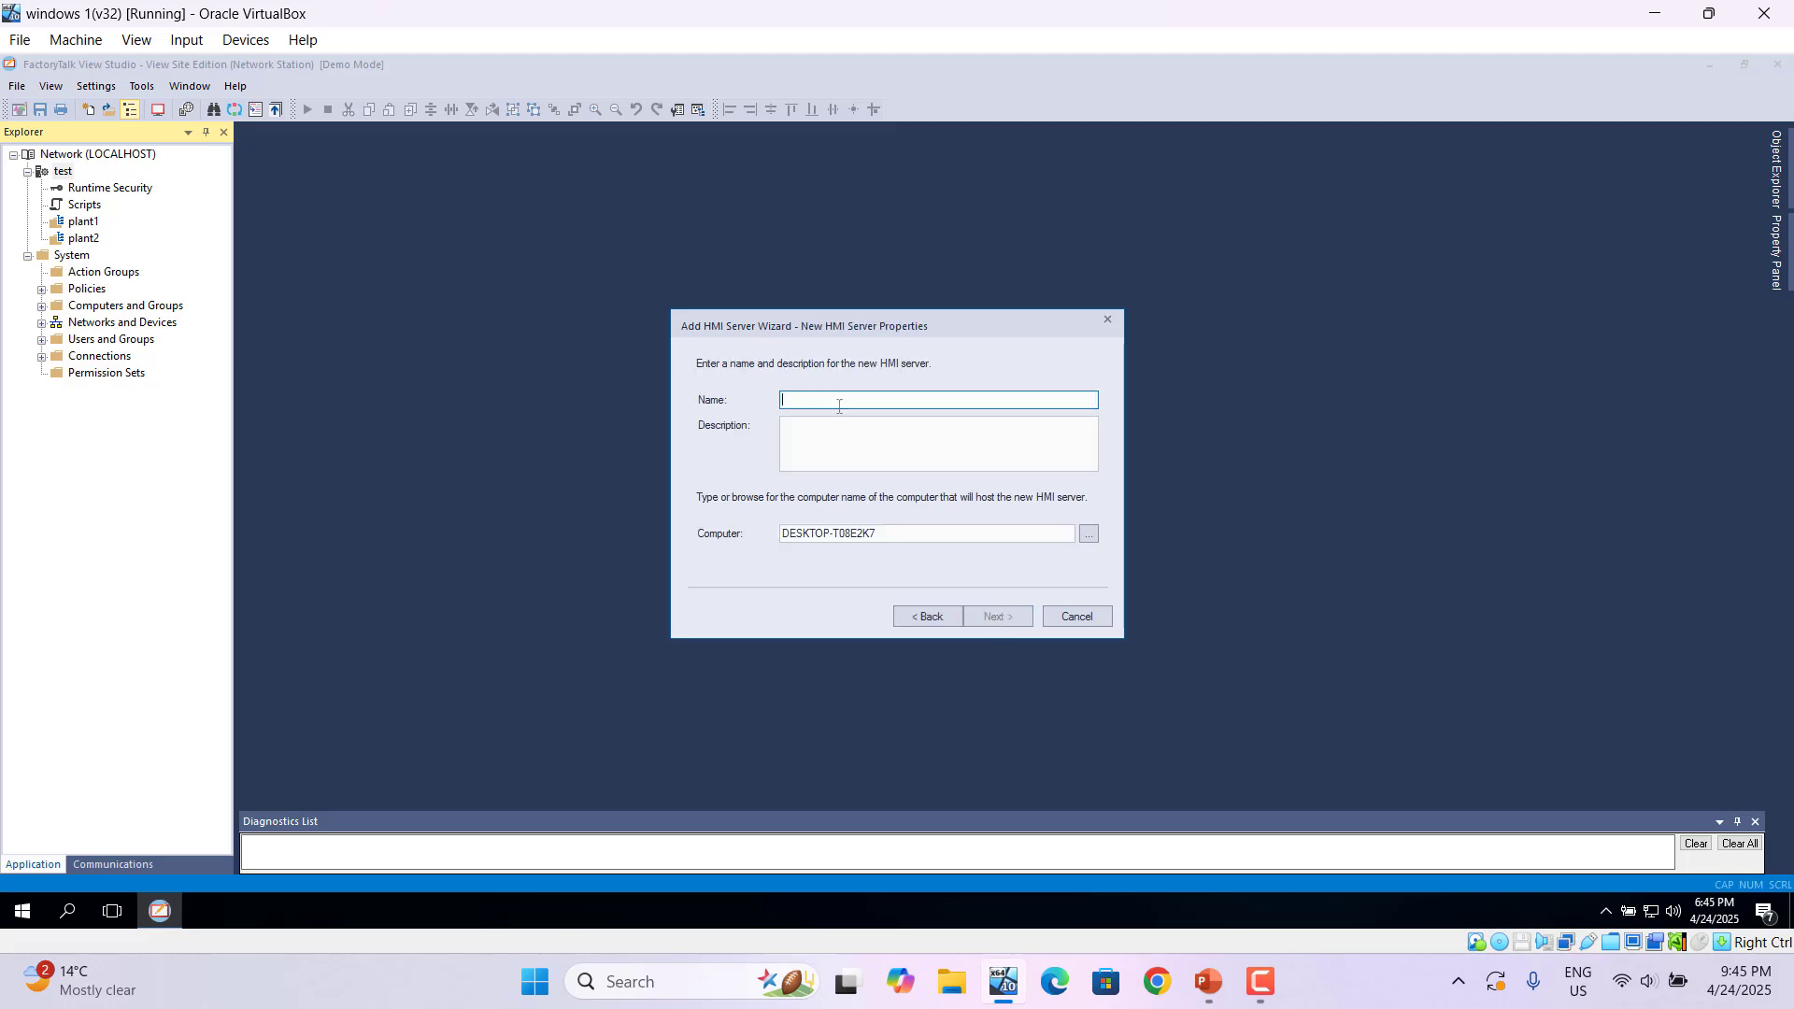
type("test")
left_click(1008, 617)
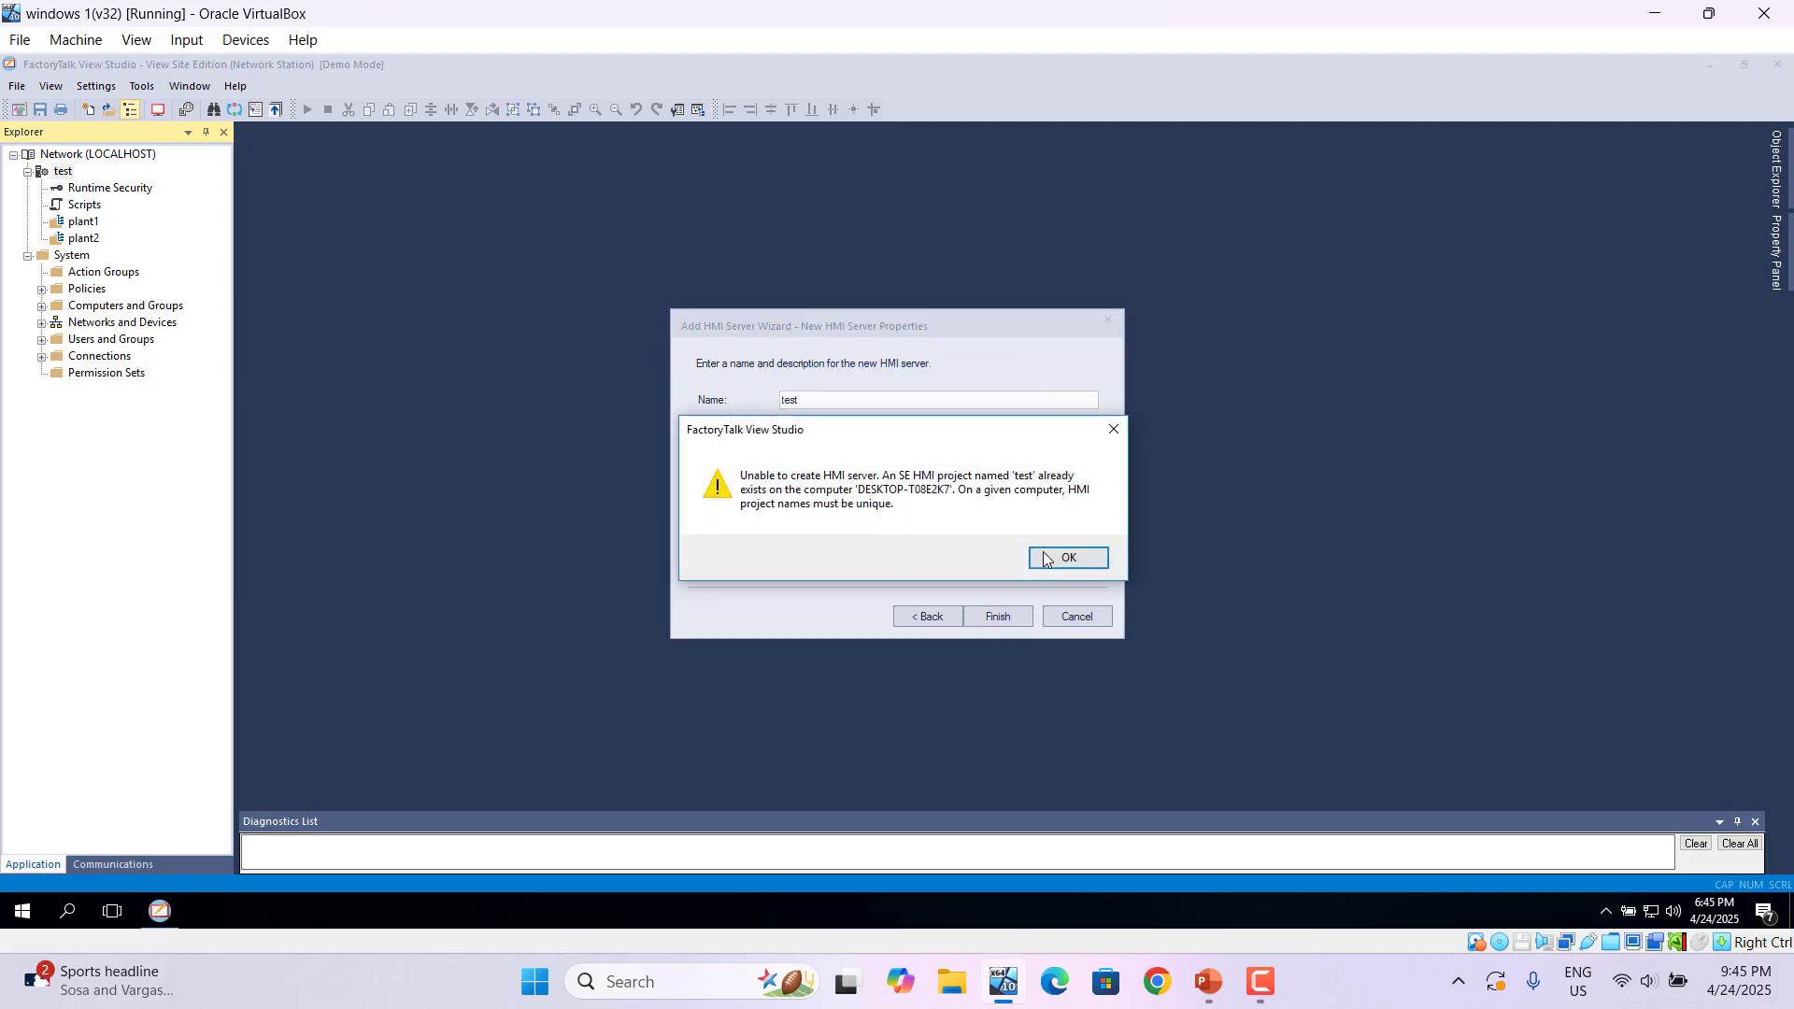
left_click(1054, 558)
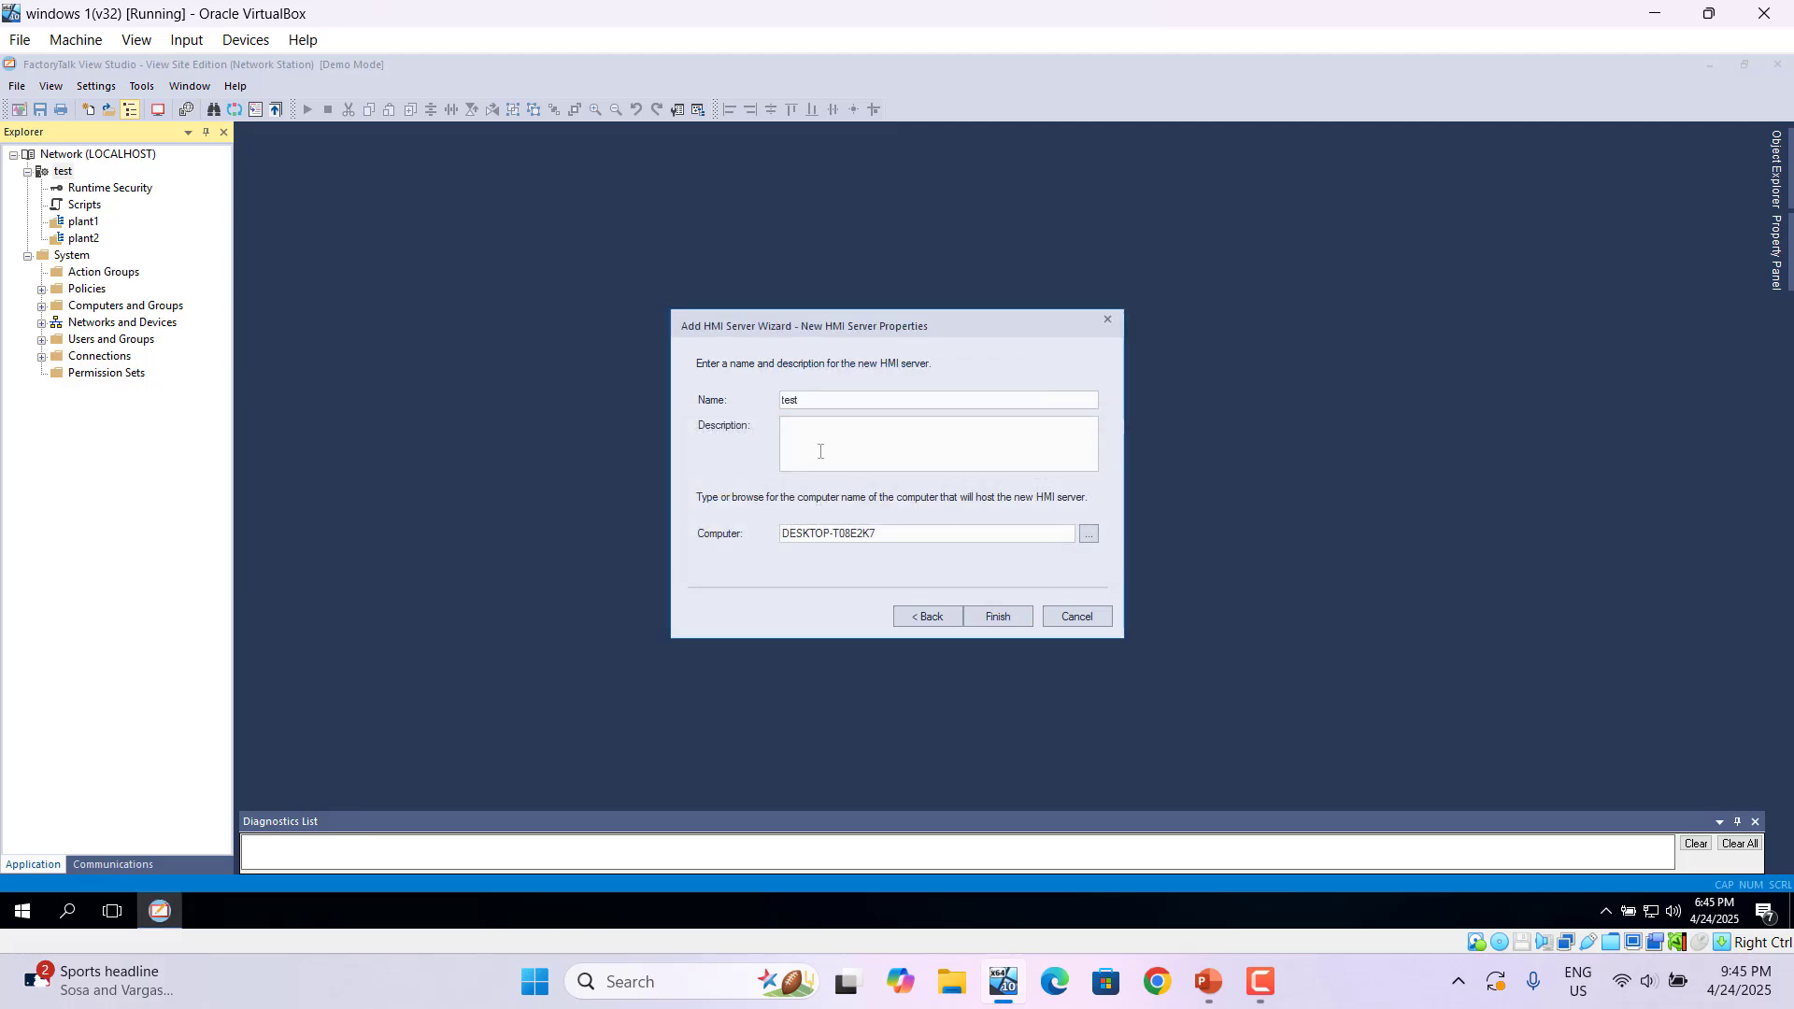
left_click(818, 404)
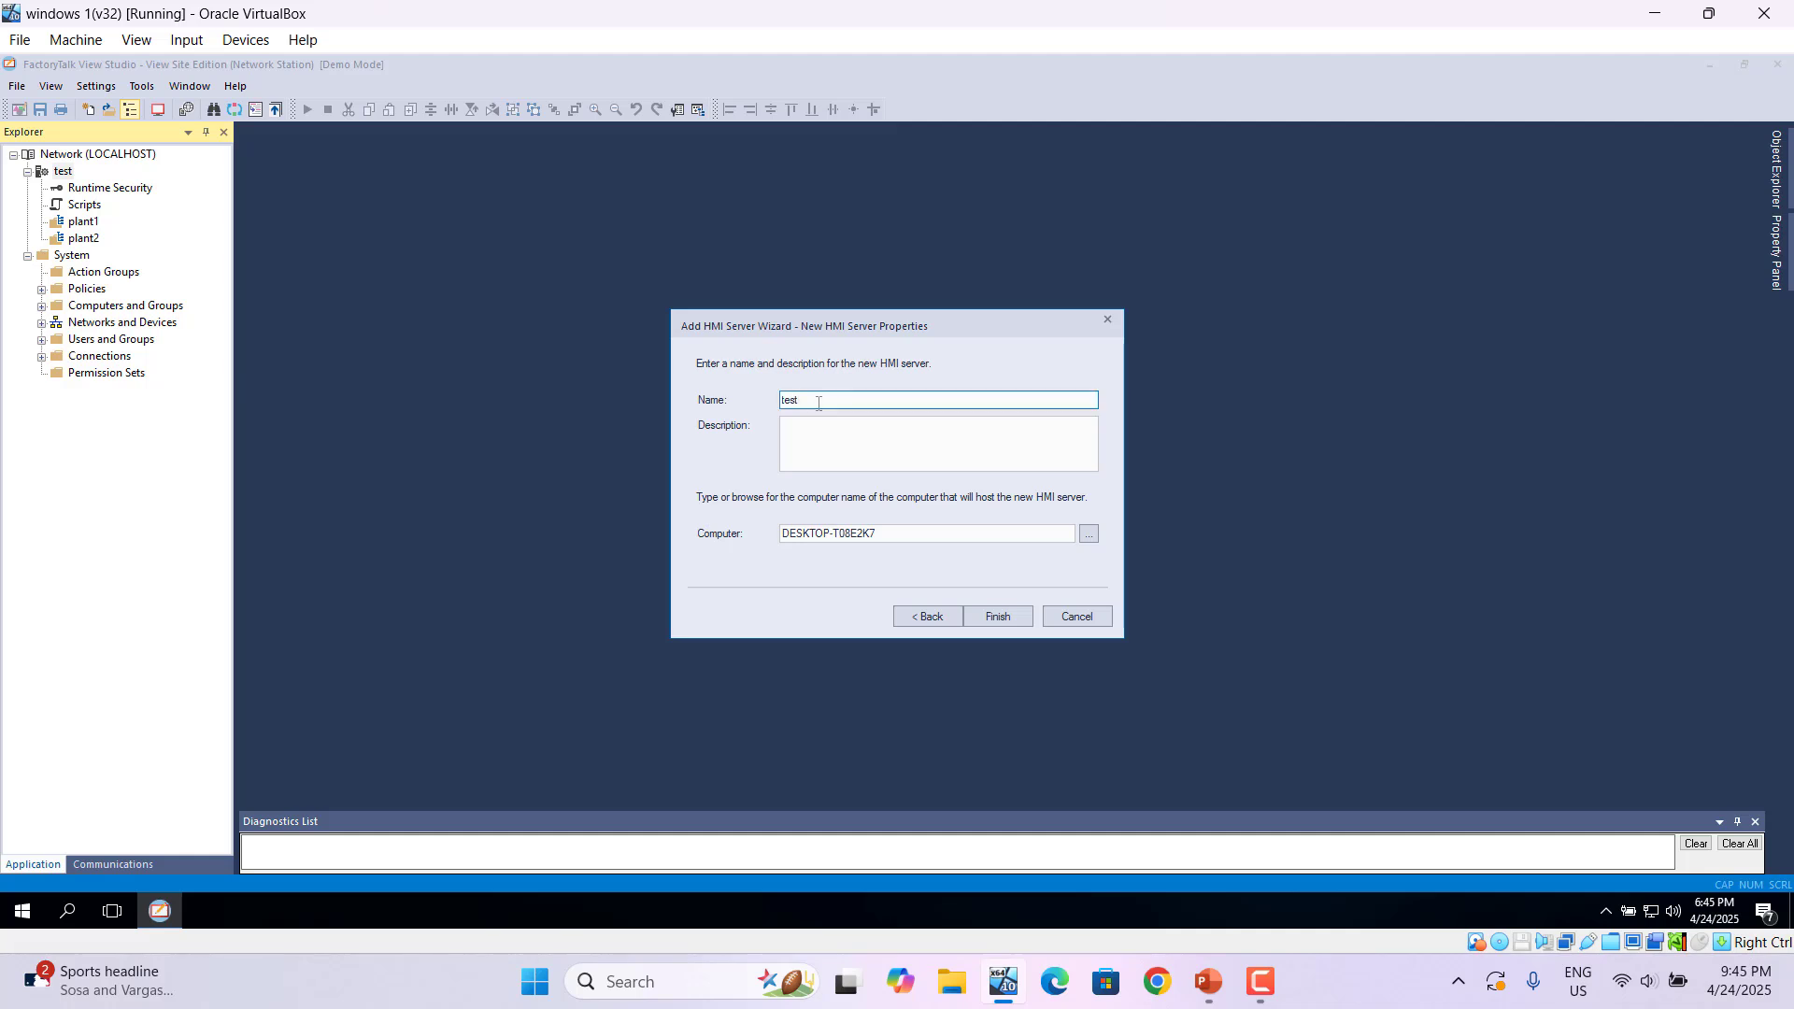
type("_plant")
- Finish the test_plant HMI server wizard and create a new display in the Displays folder
left_click(994, 621)
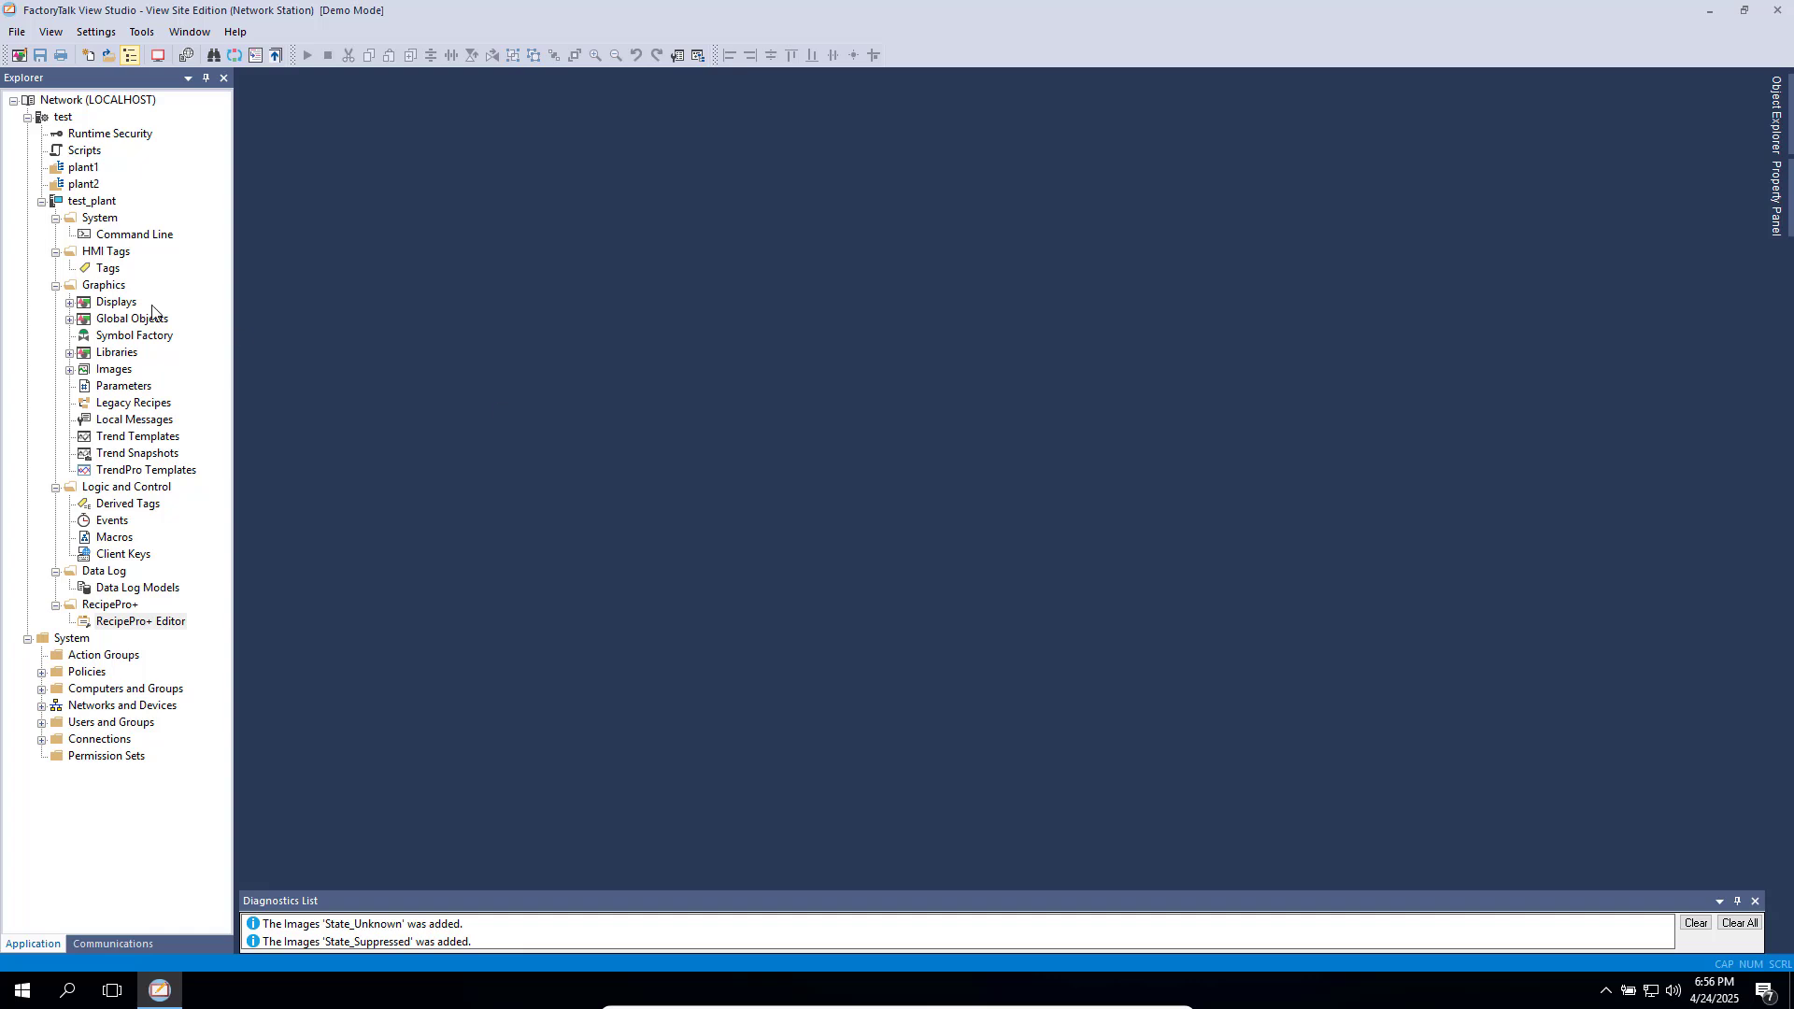
left_click(70, 304)
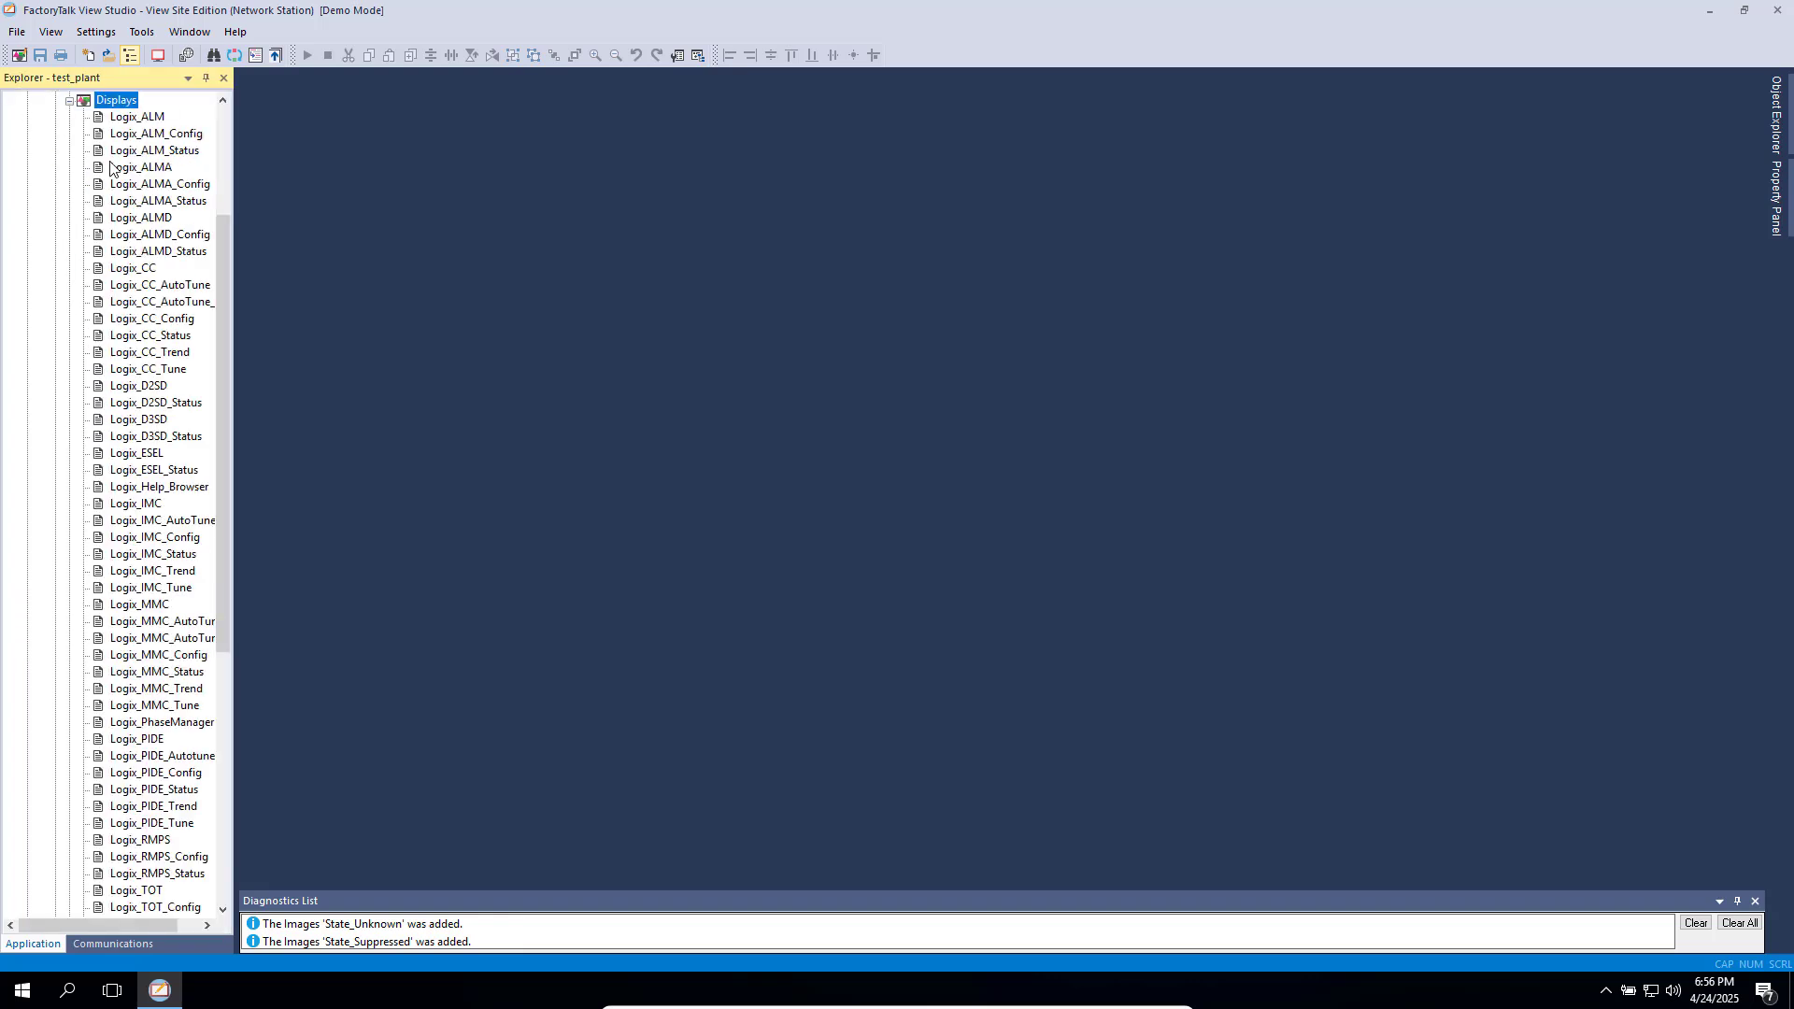
left_click(71, 101)
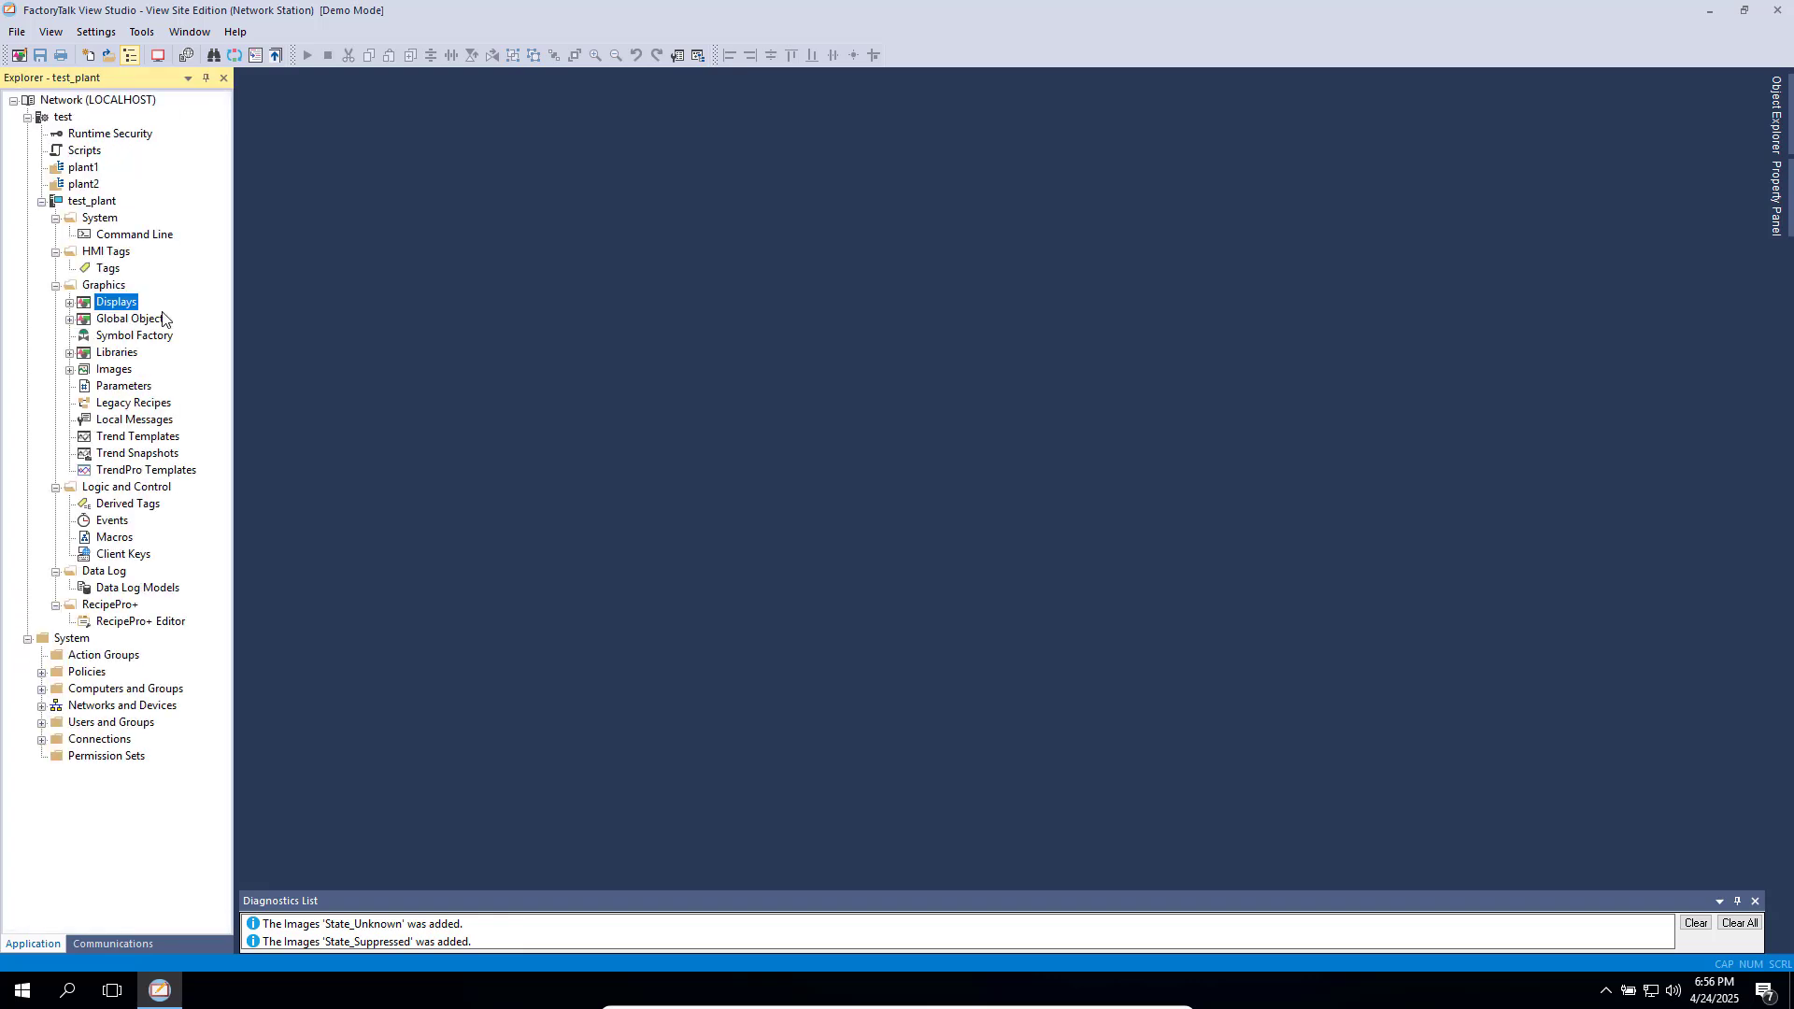
right_click(111, 304)
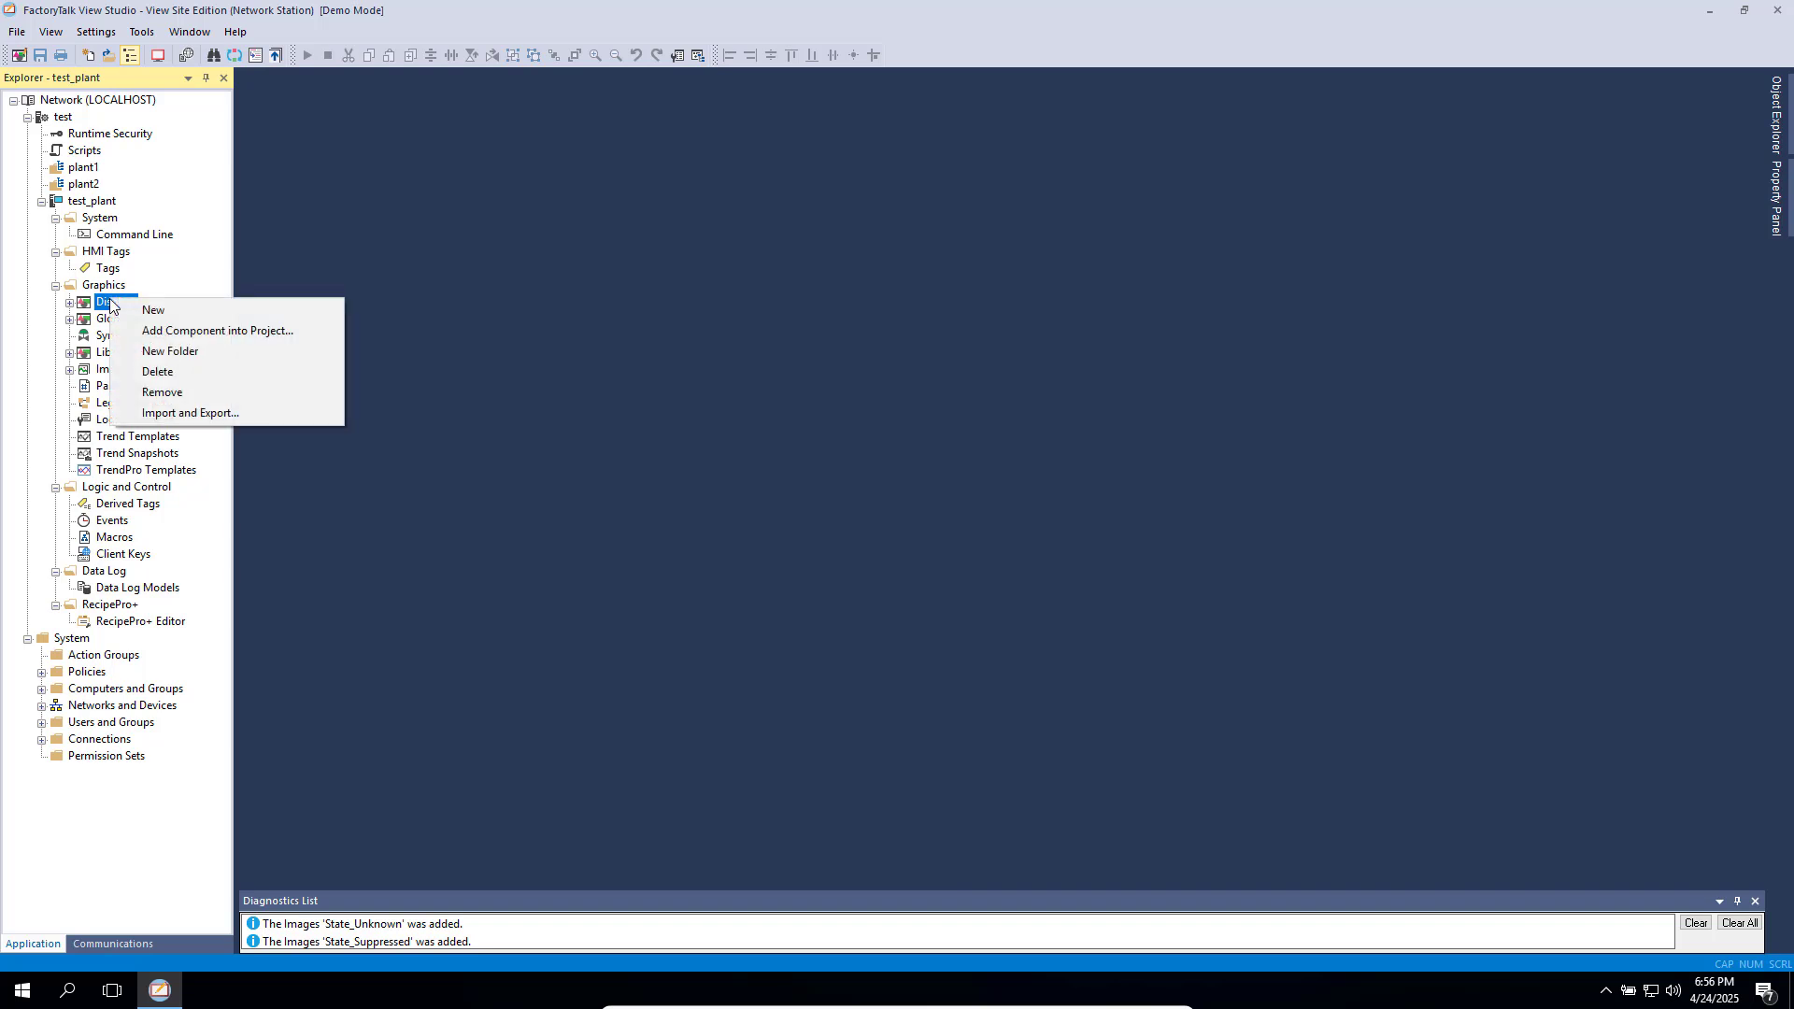
left_click(210, 309)
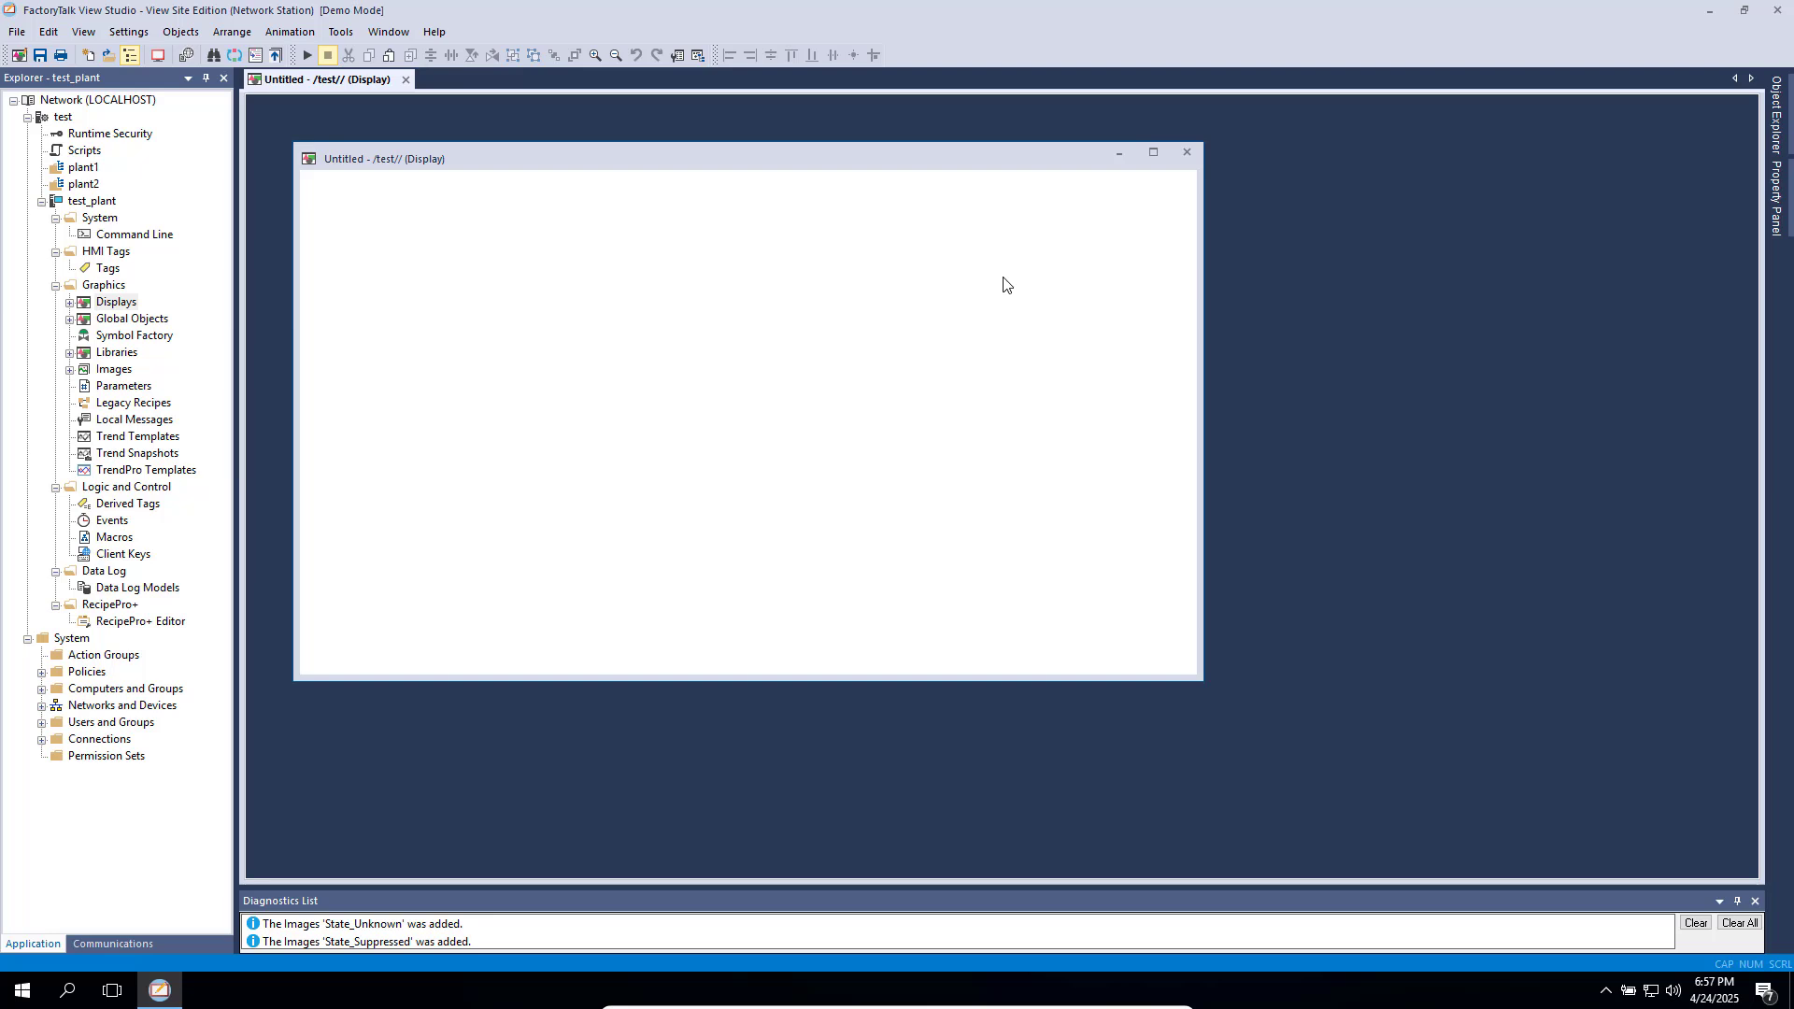
- Show the Add New Server submenu for the test application
mouse_move(1790, 139)
left_click(68, 124)
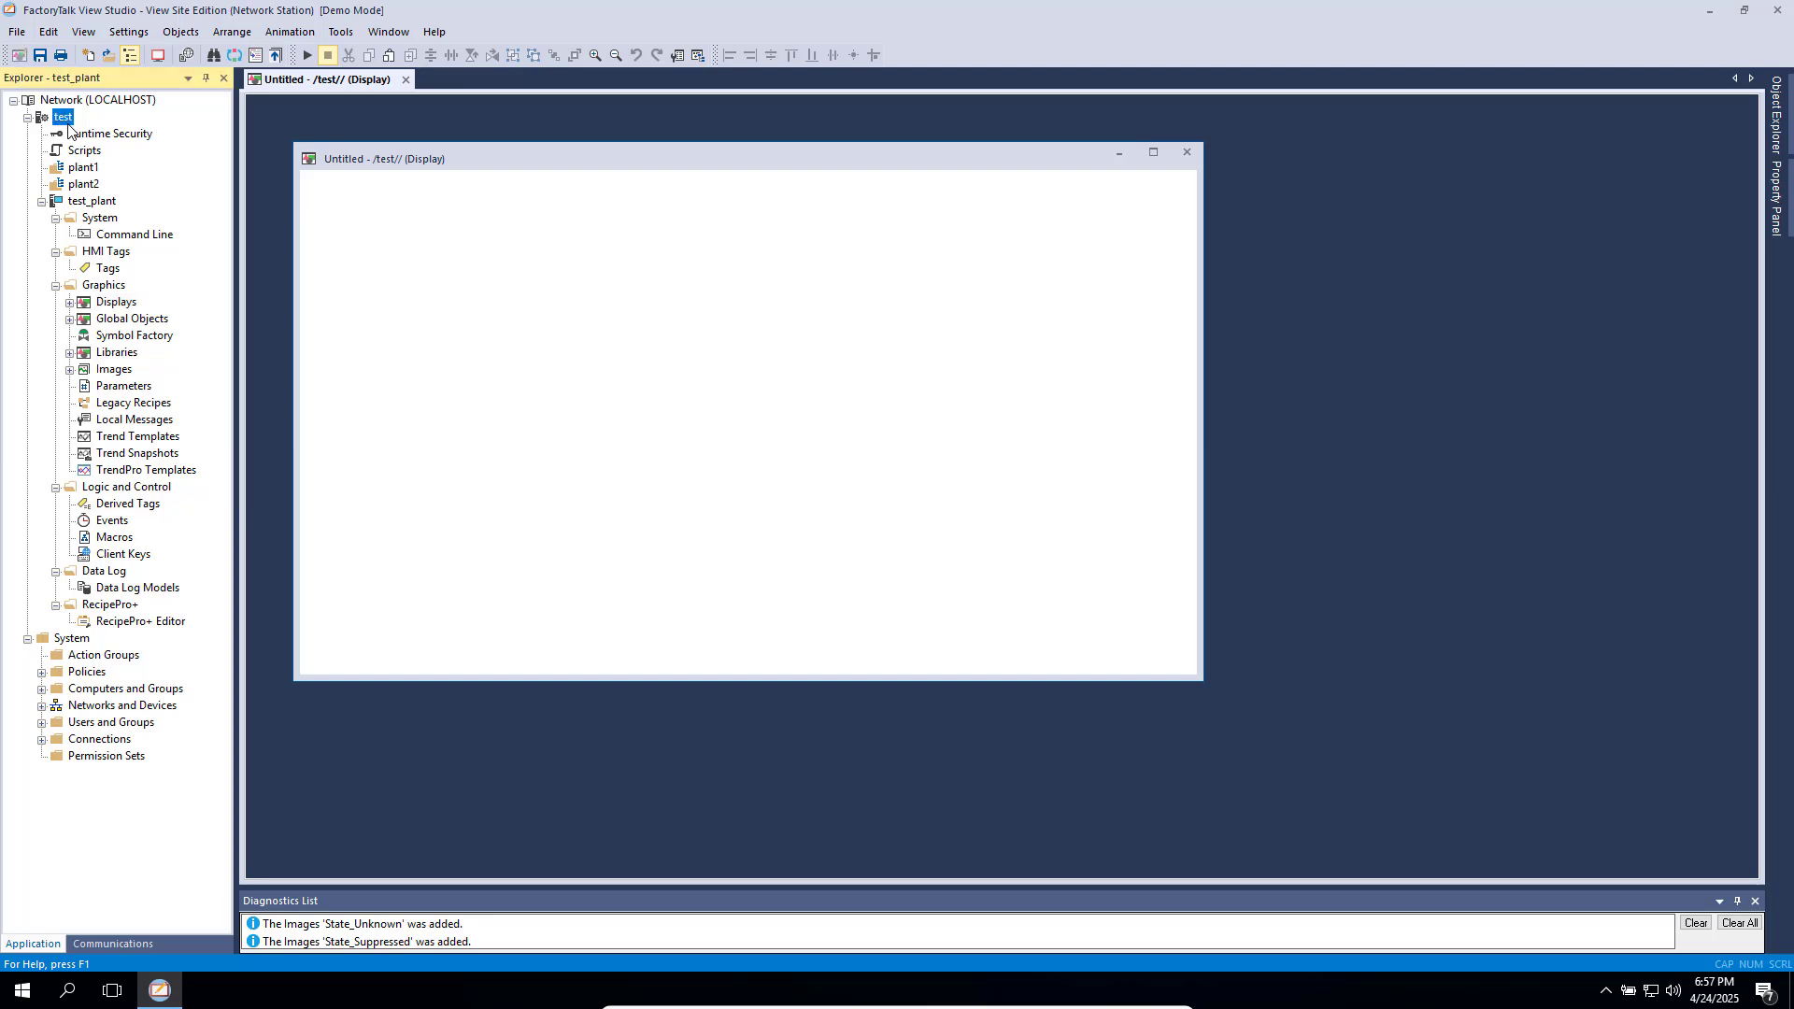
right_click(68, 124)
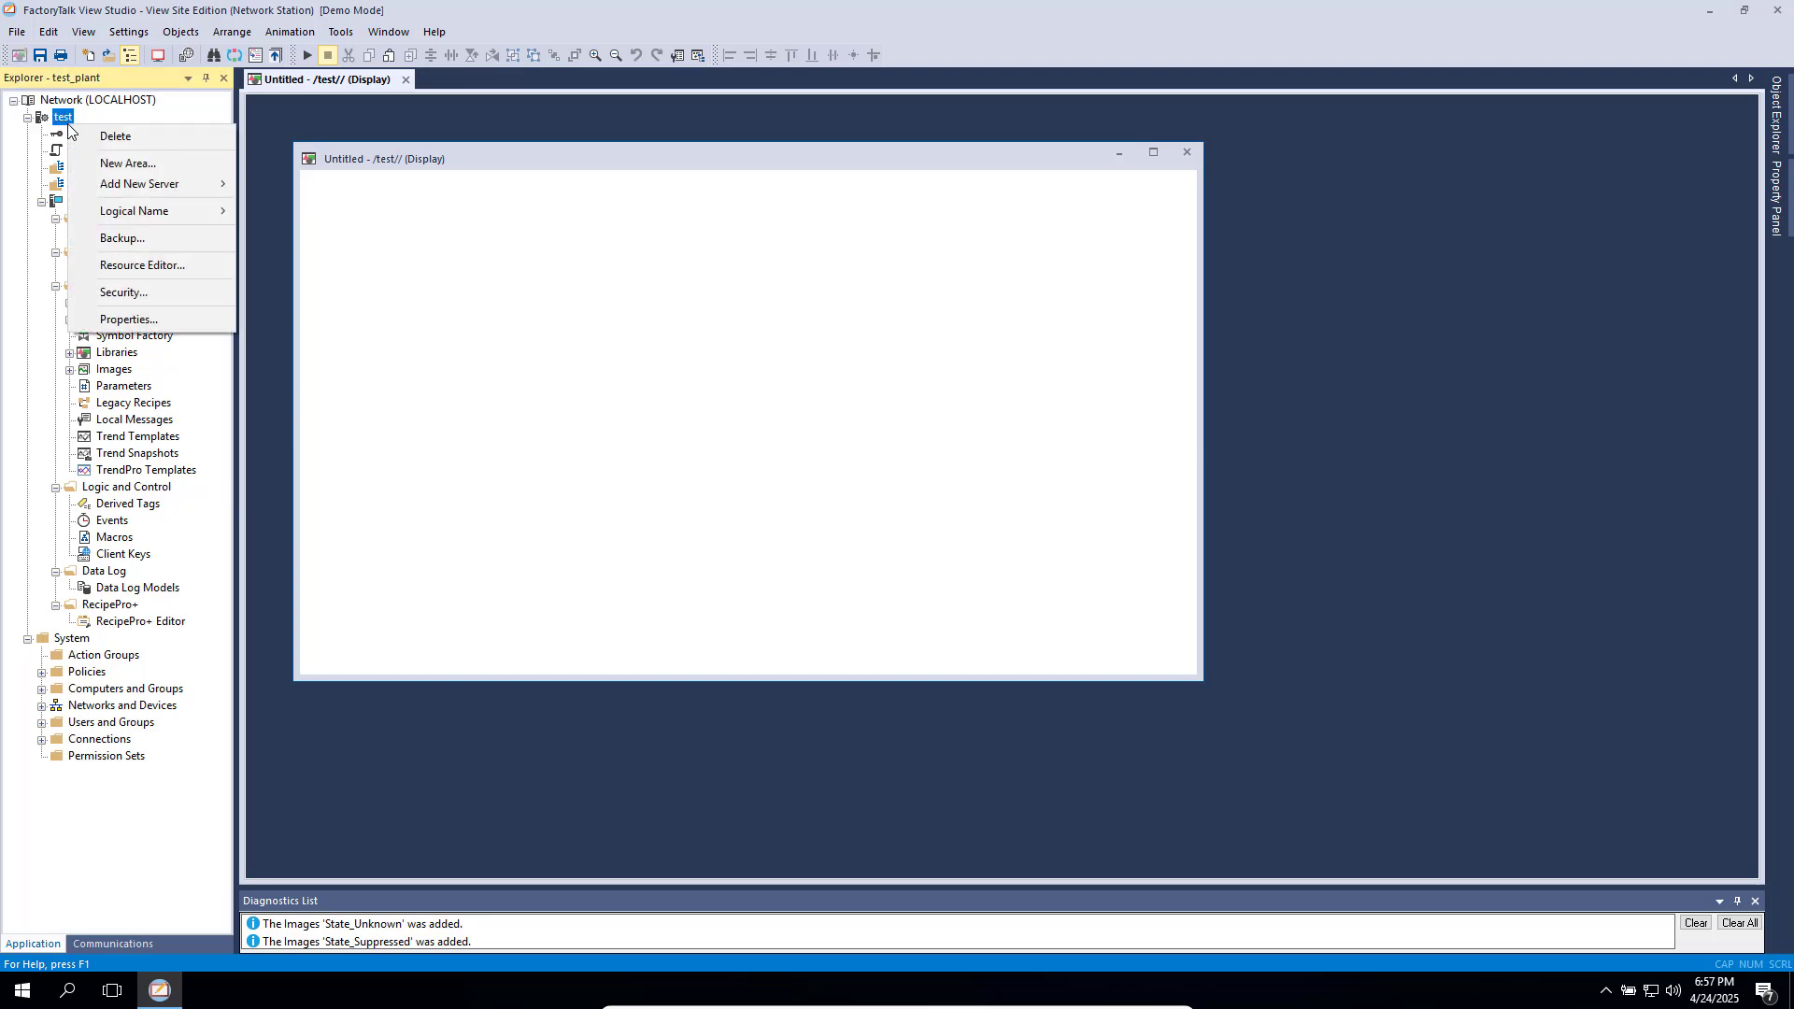
mouse_move(171, 191)
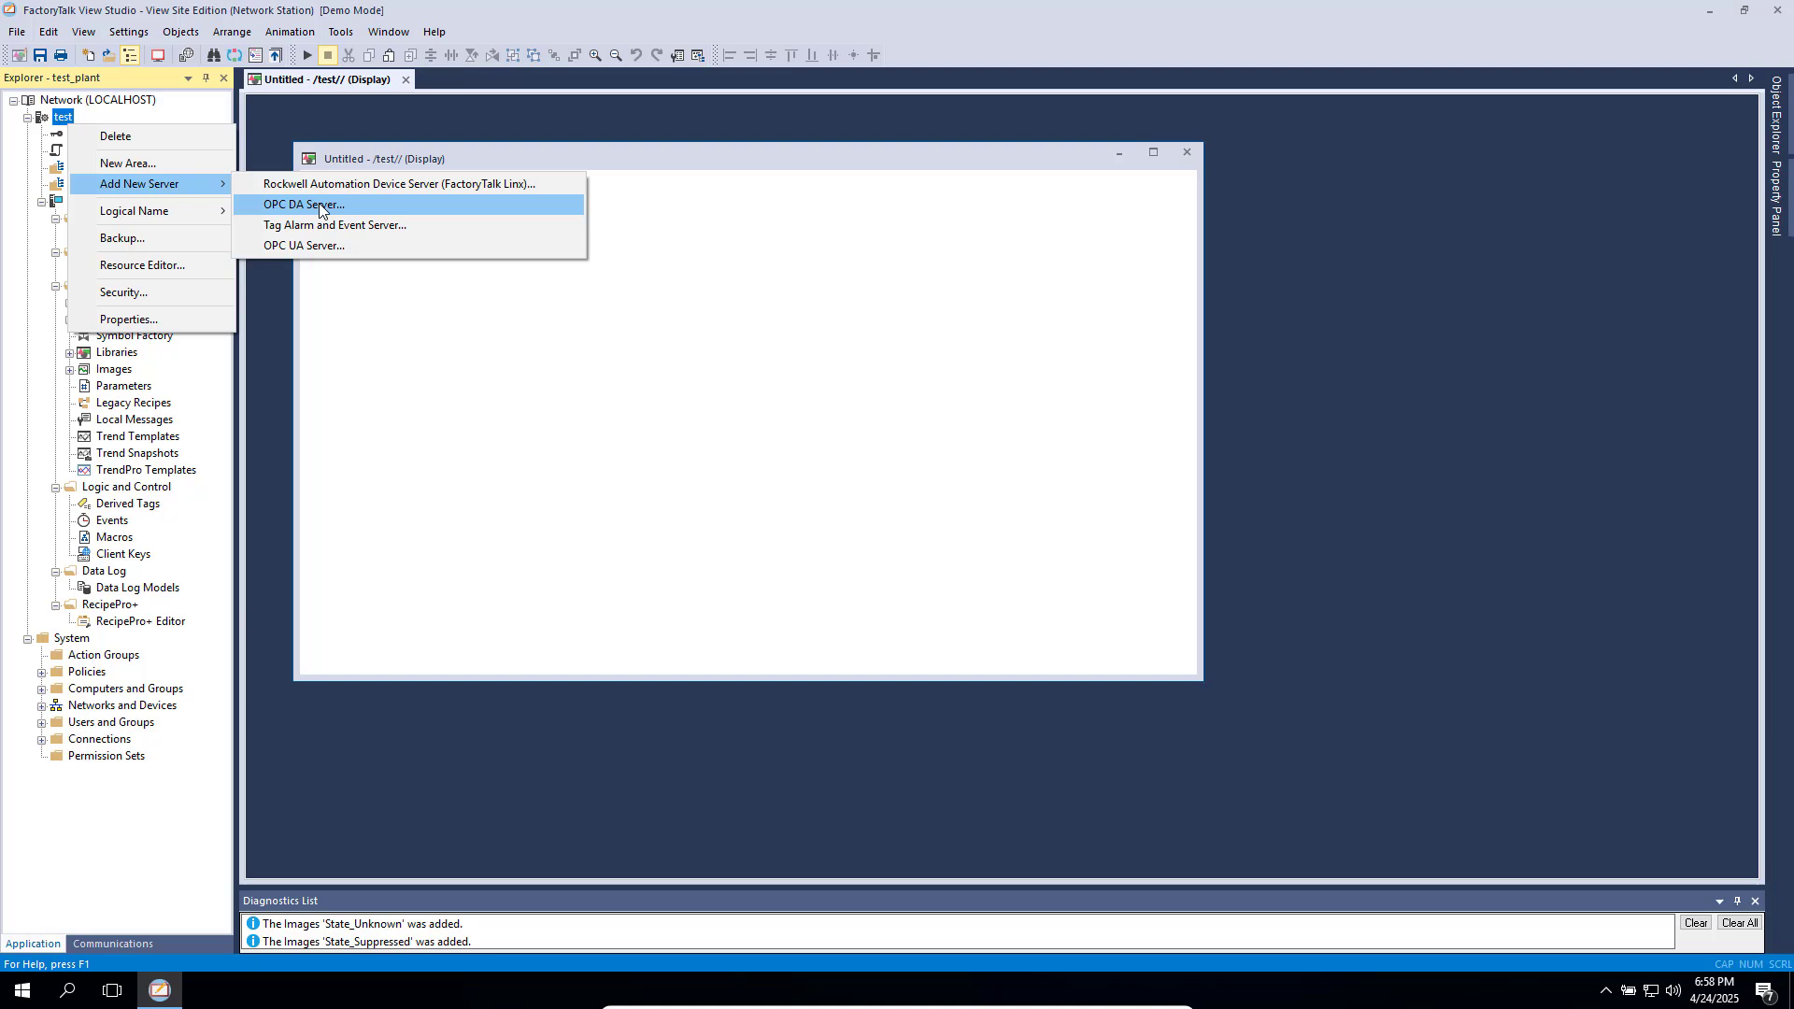
left_click(318, 204)
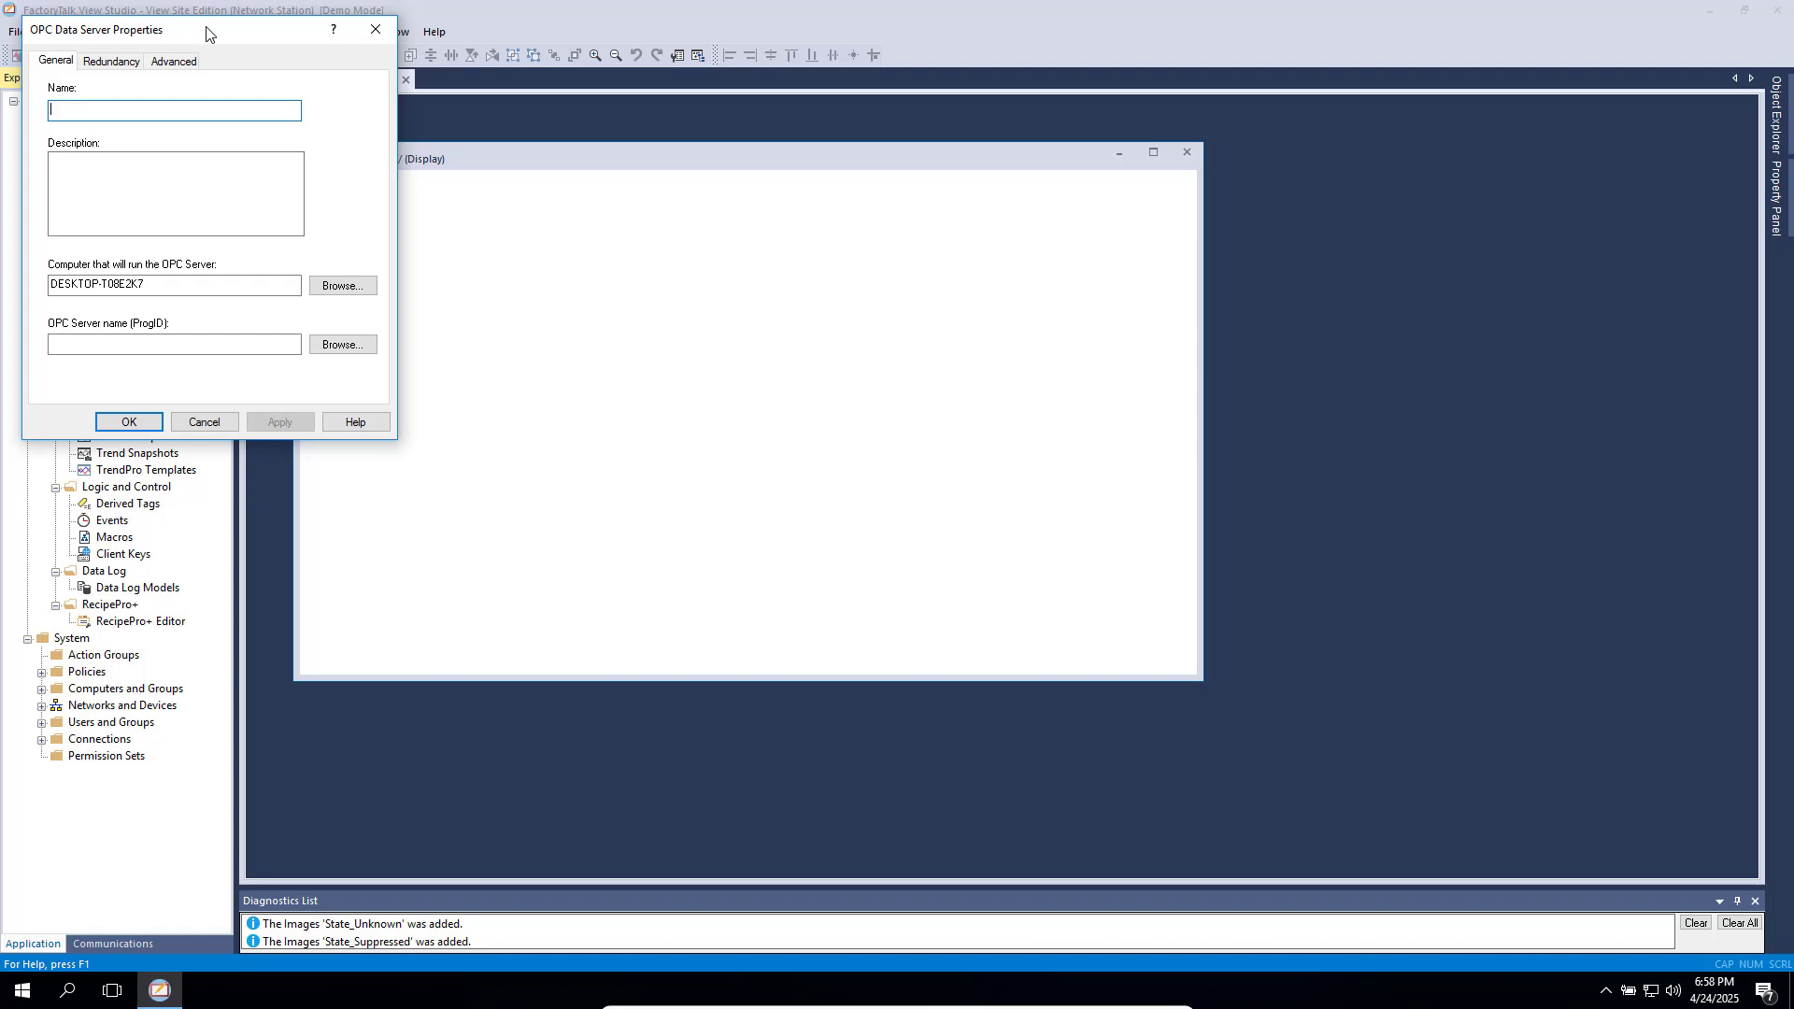
left_click_drag(206, 32, 741, 196)
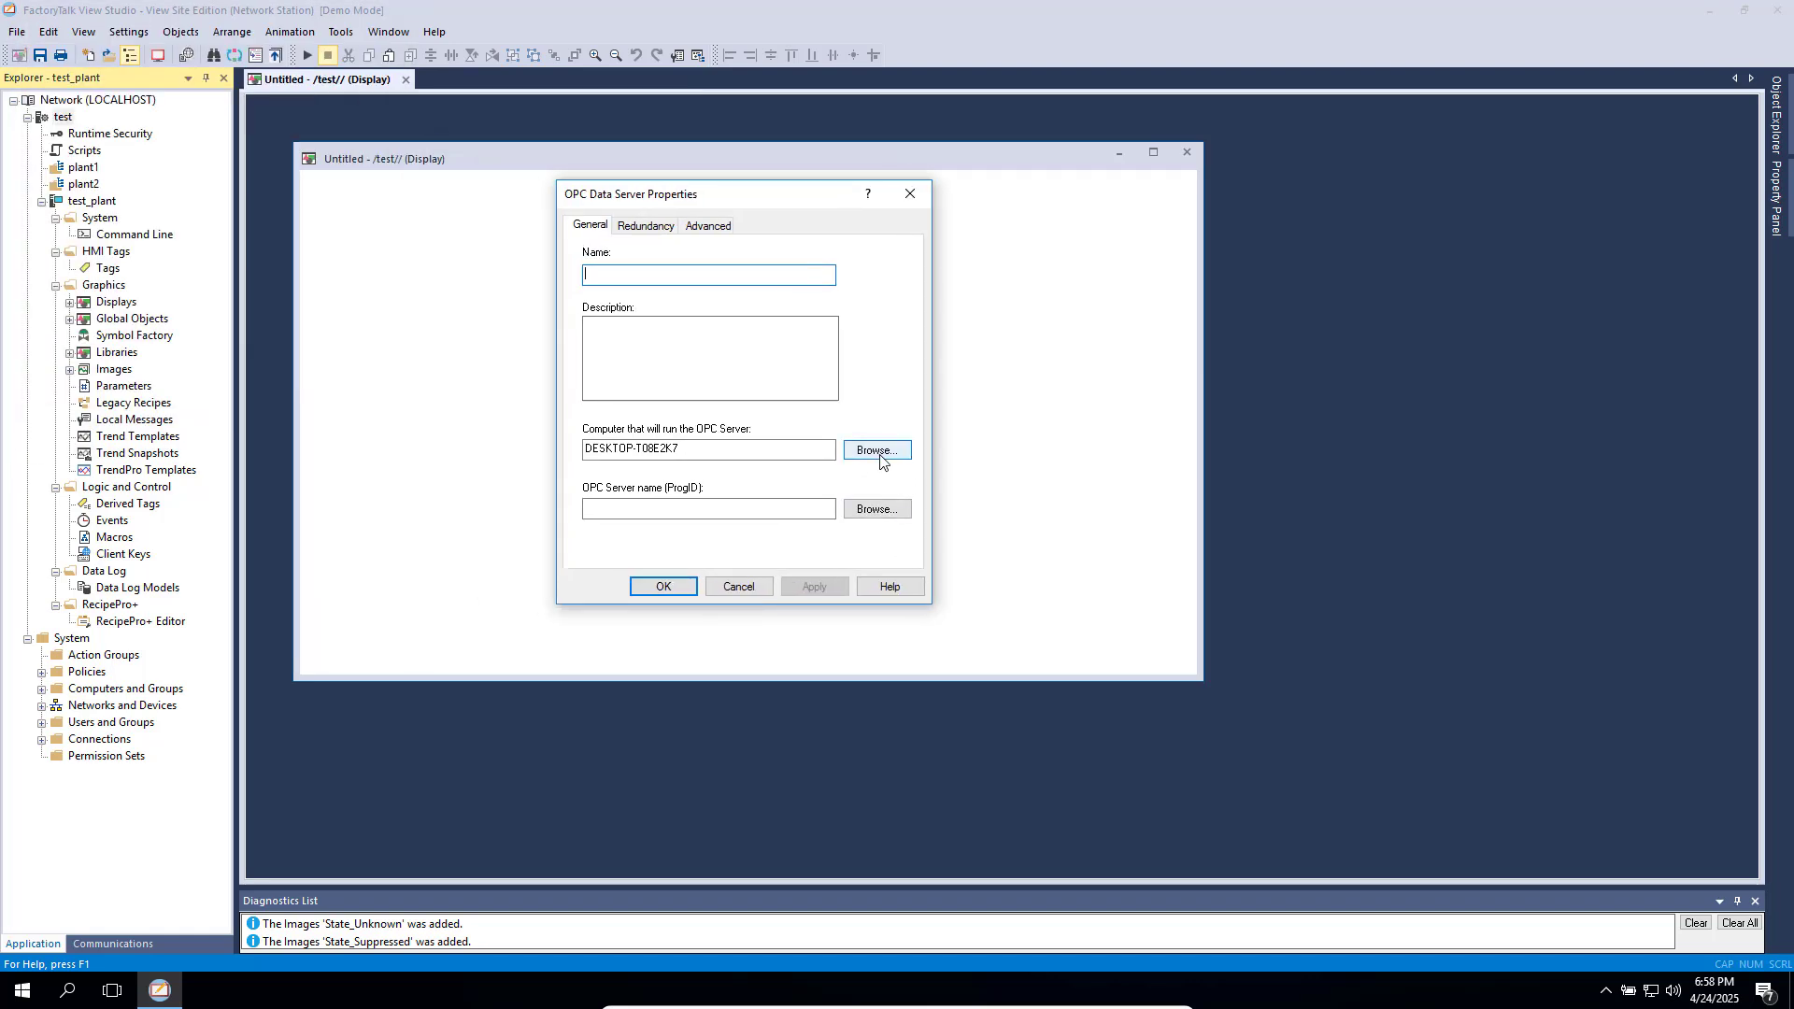
left_click(877, 514)
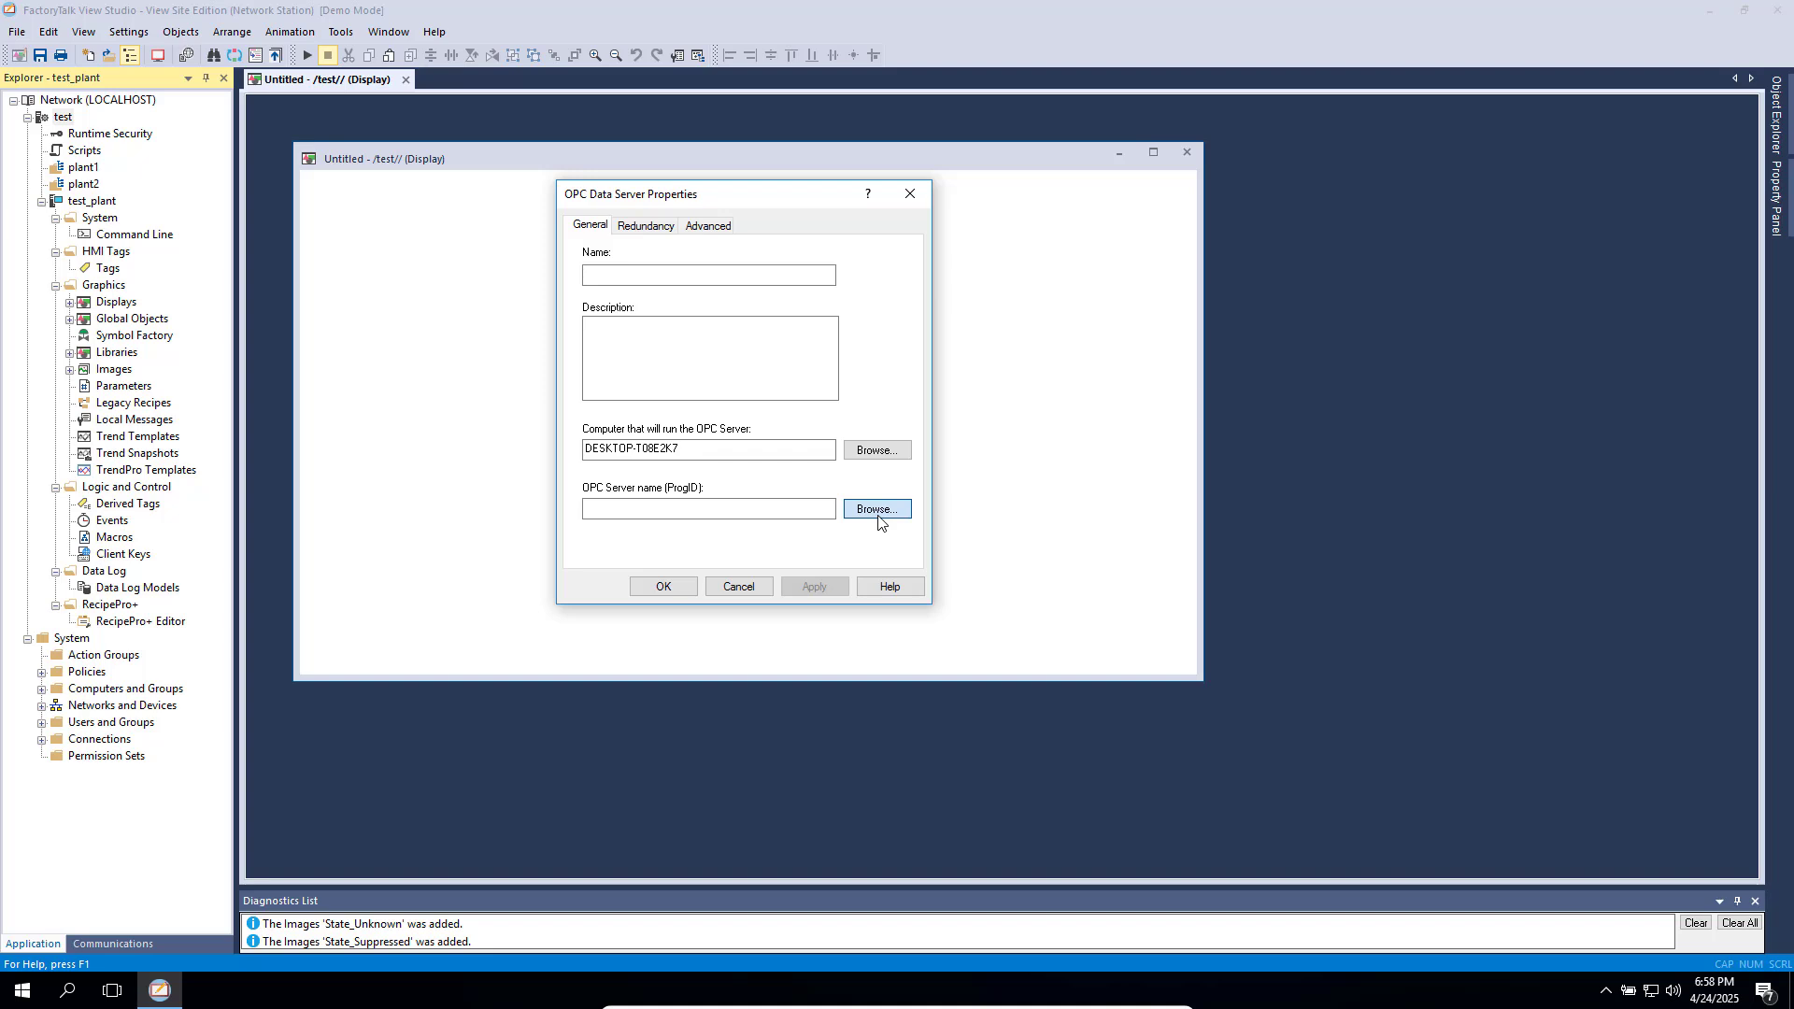
left_click(878, 511)
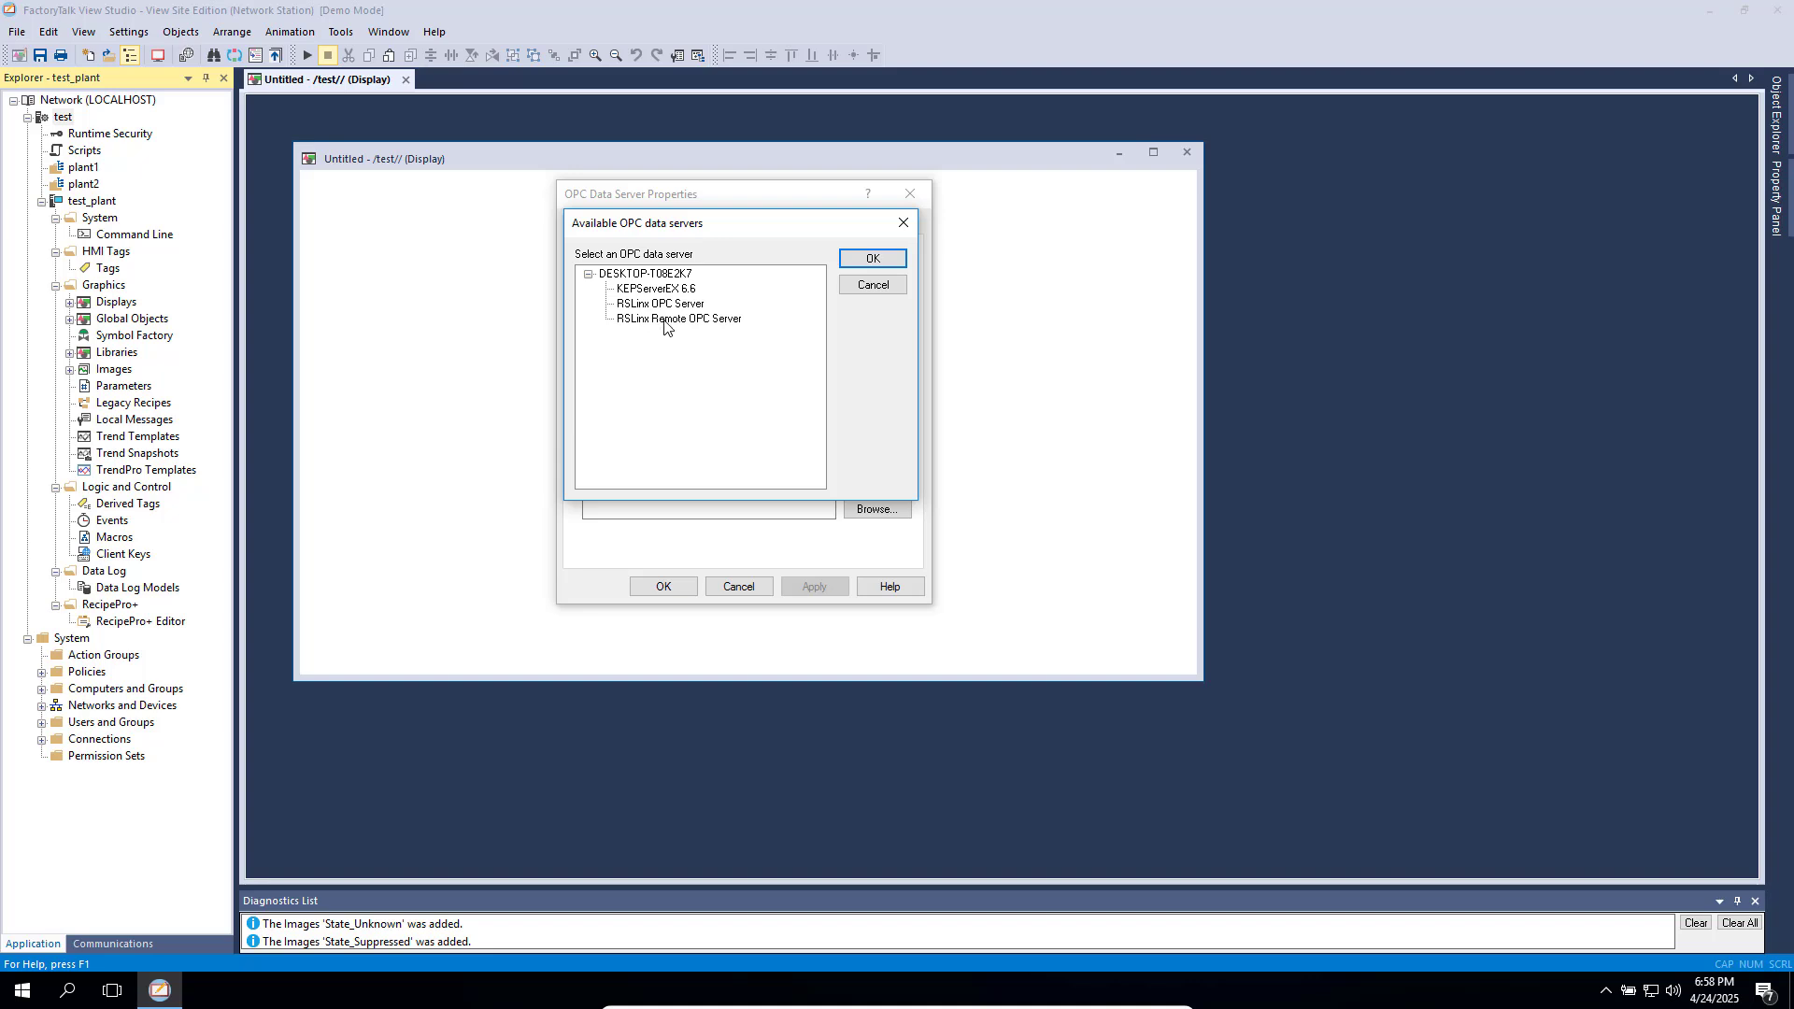
left_click(665, 324)
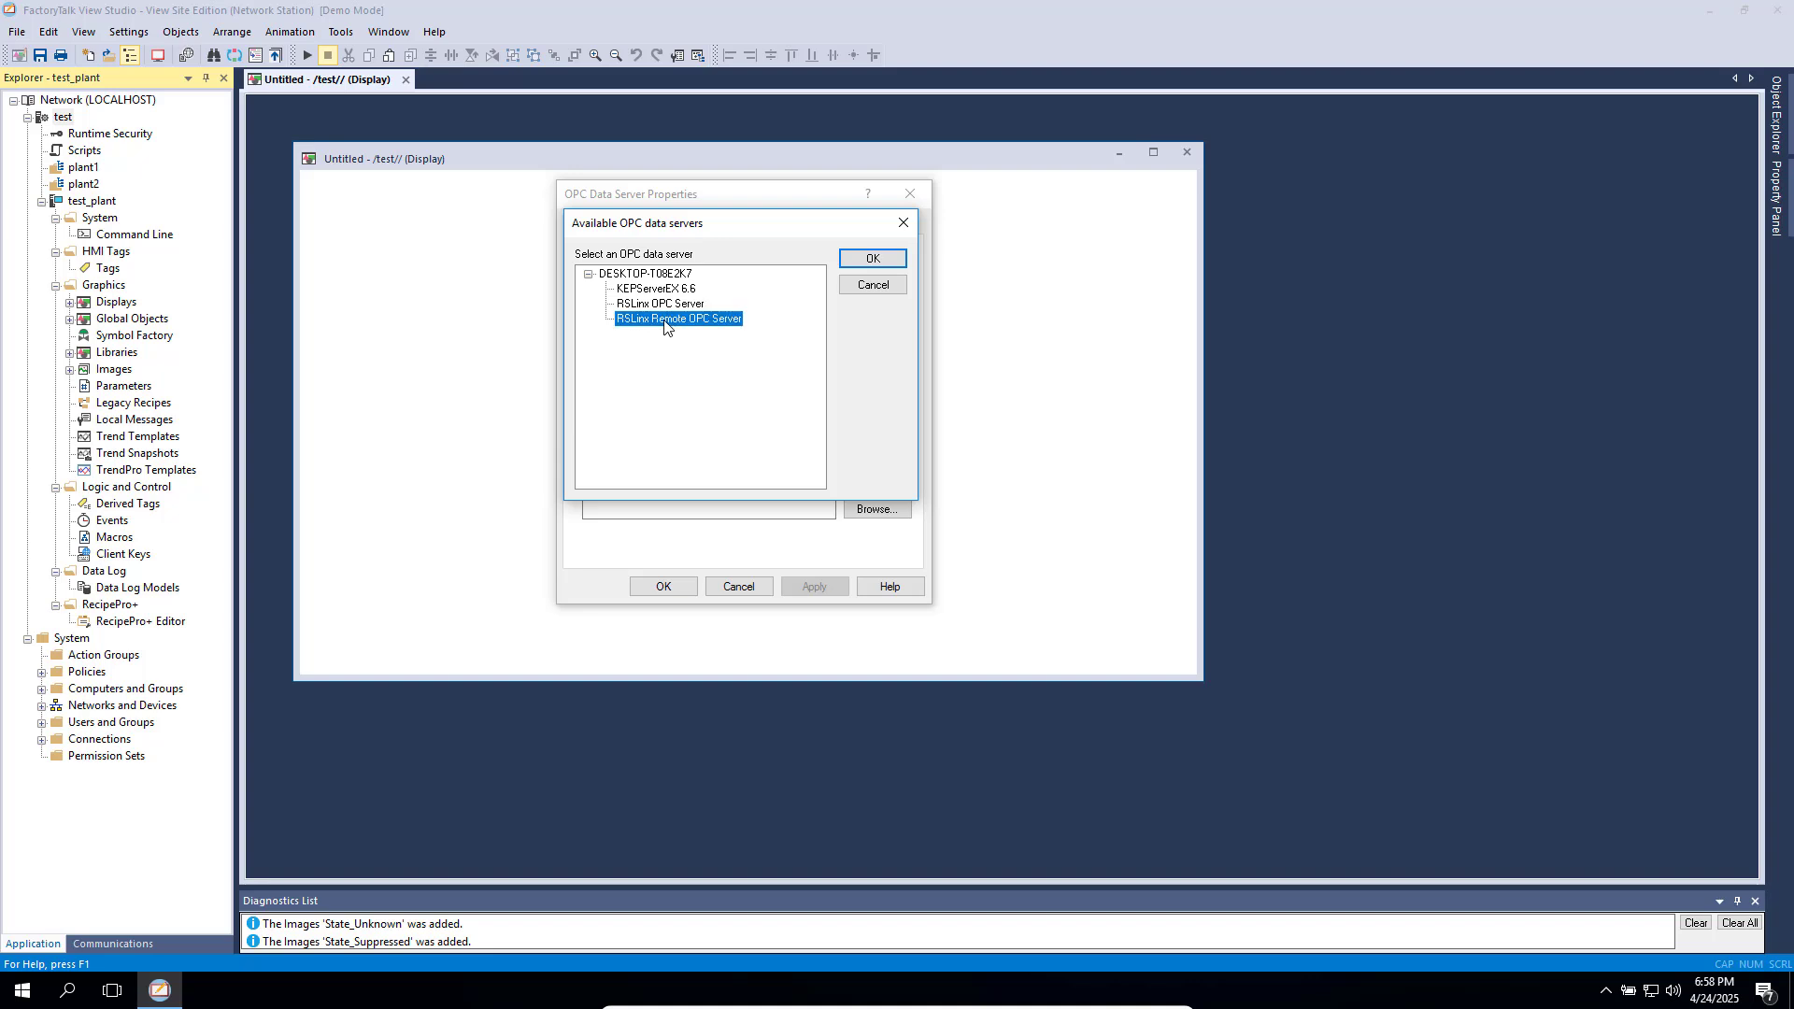
left_click(867, 290)
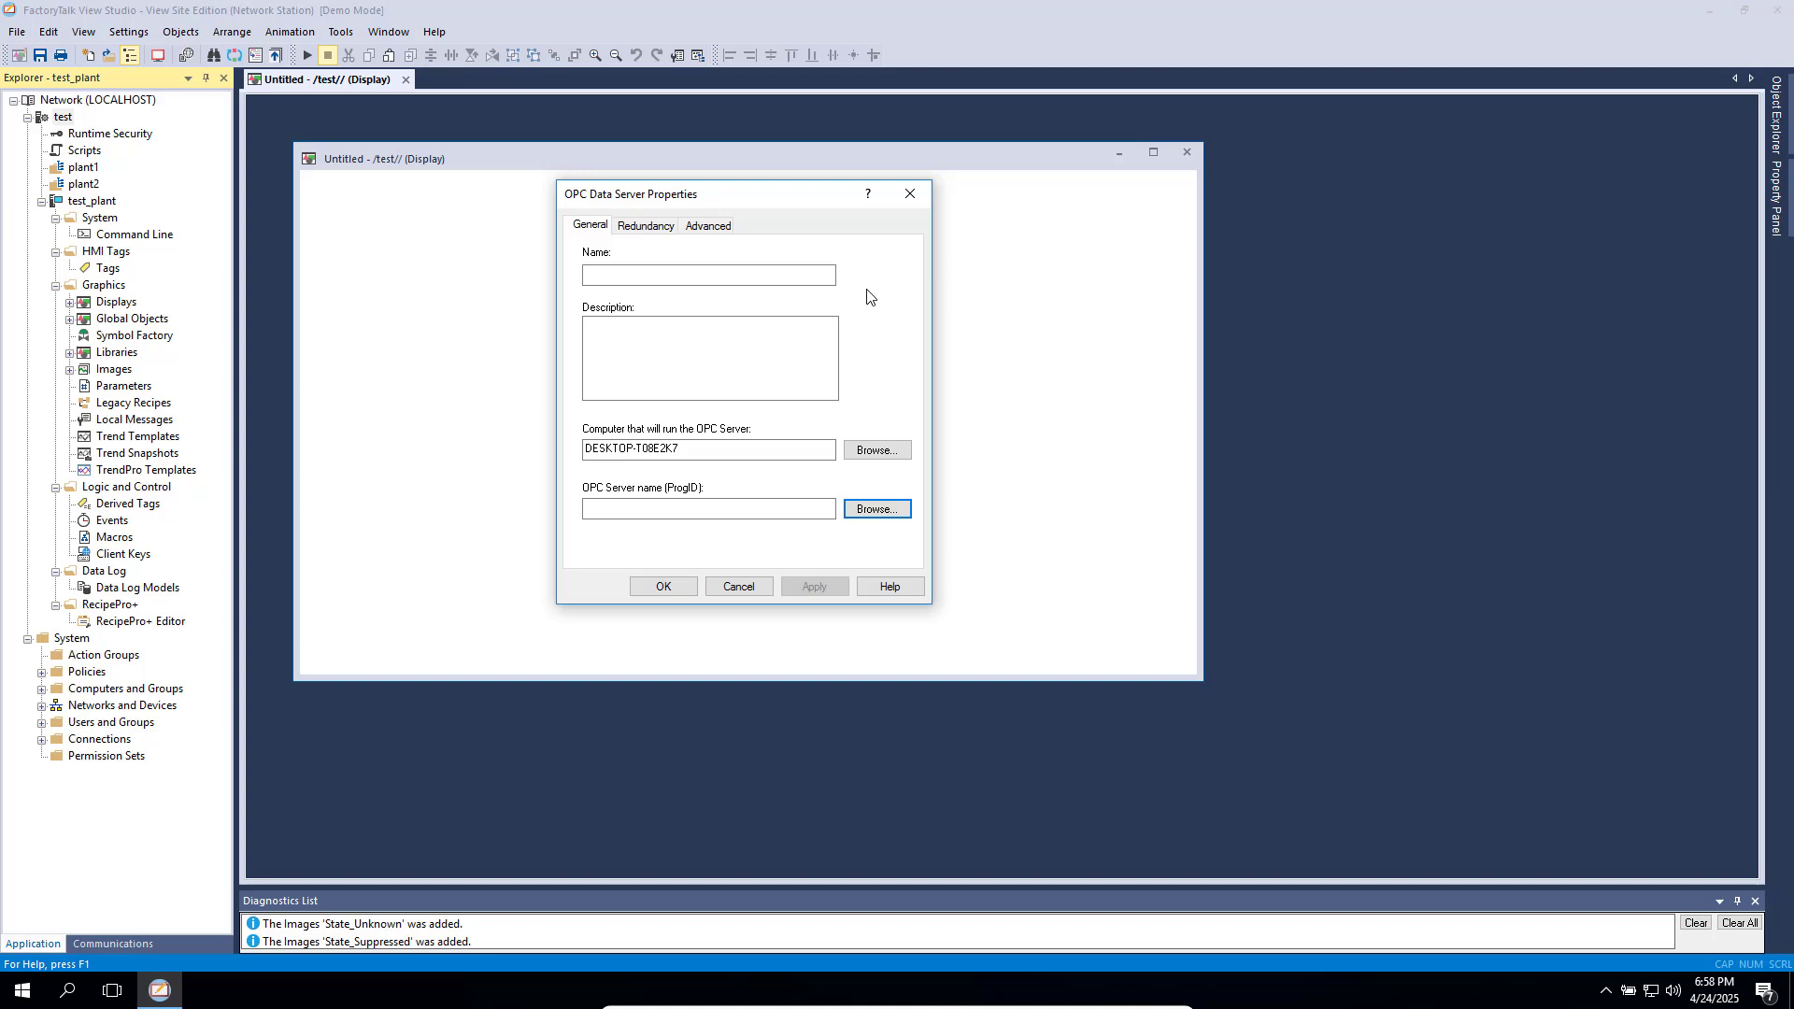
- Cancel the OPC data server, then start and cancel a Tag Alarm and Event server
left_click(742, 586)
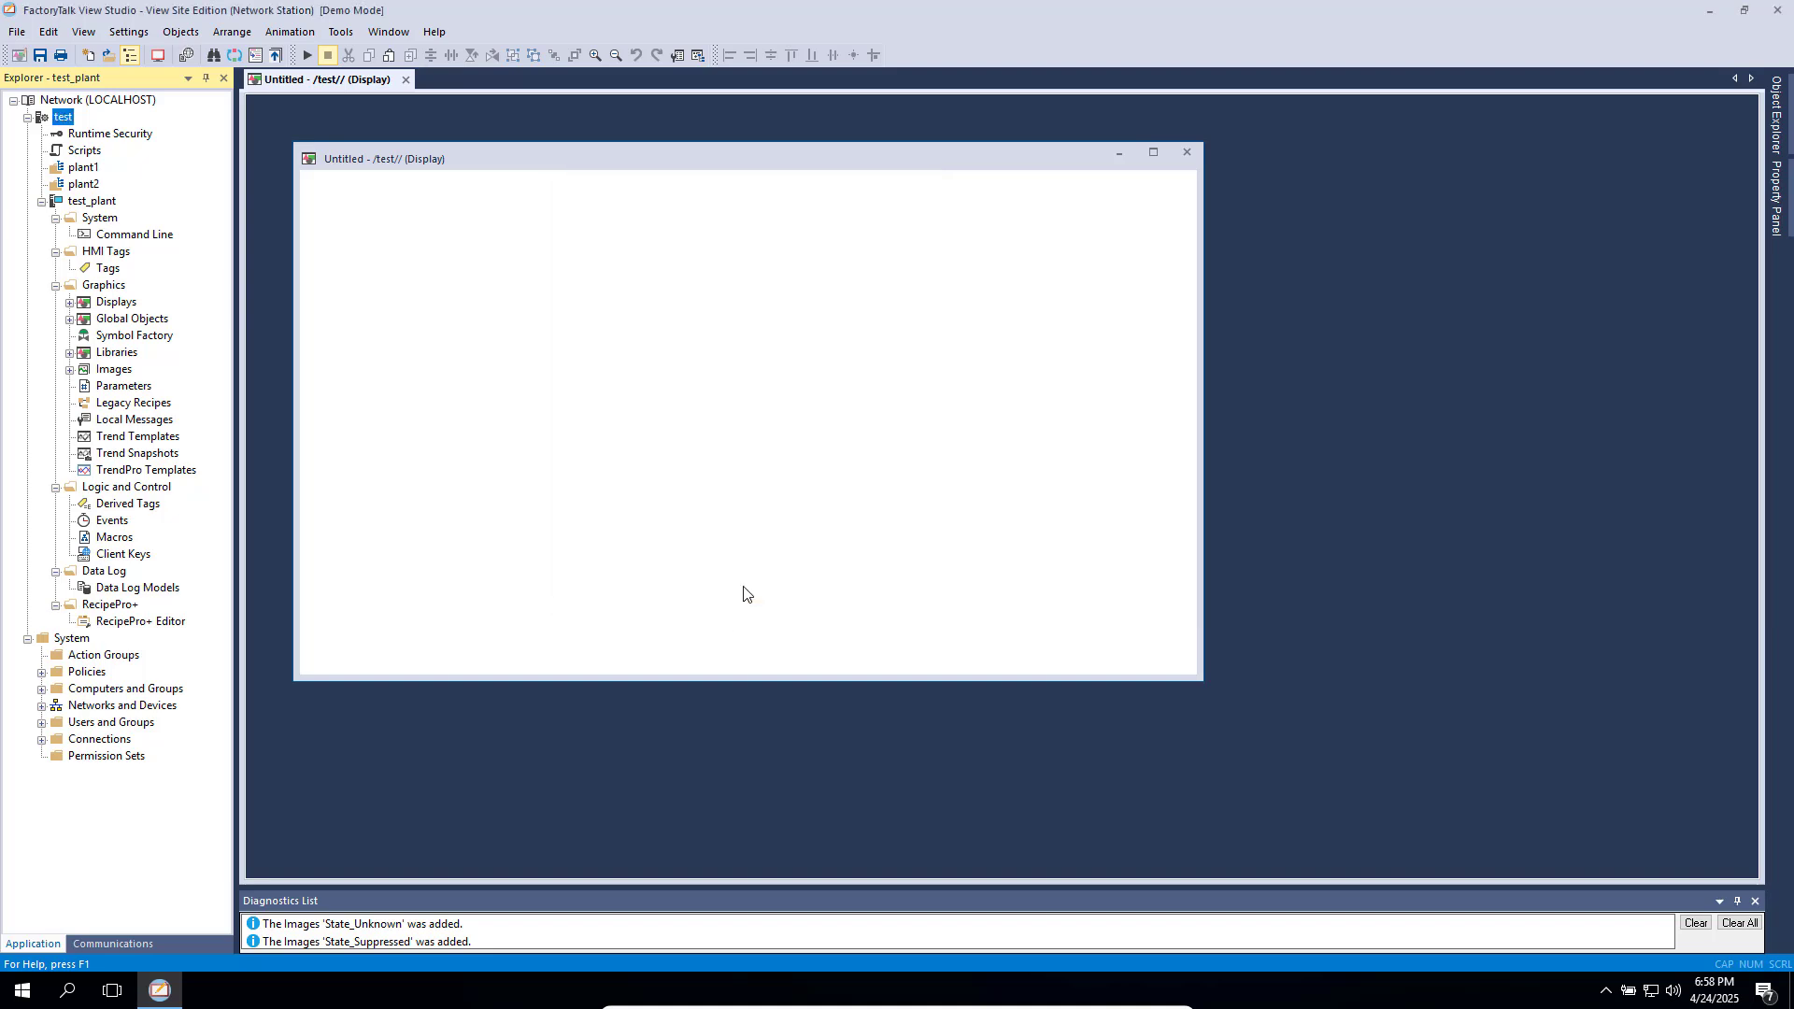
right_click(63, 117)
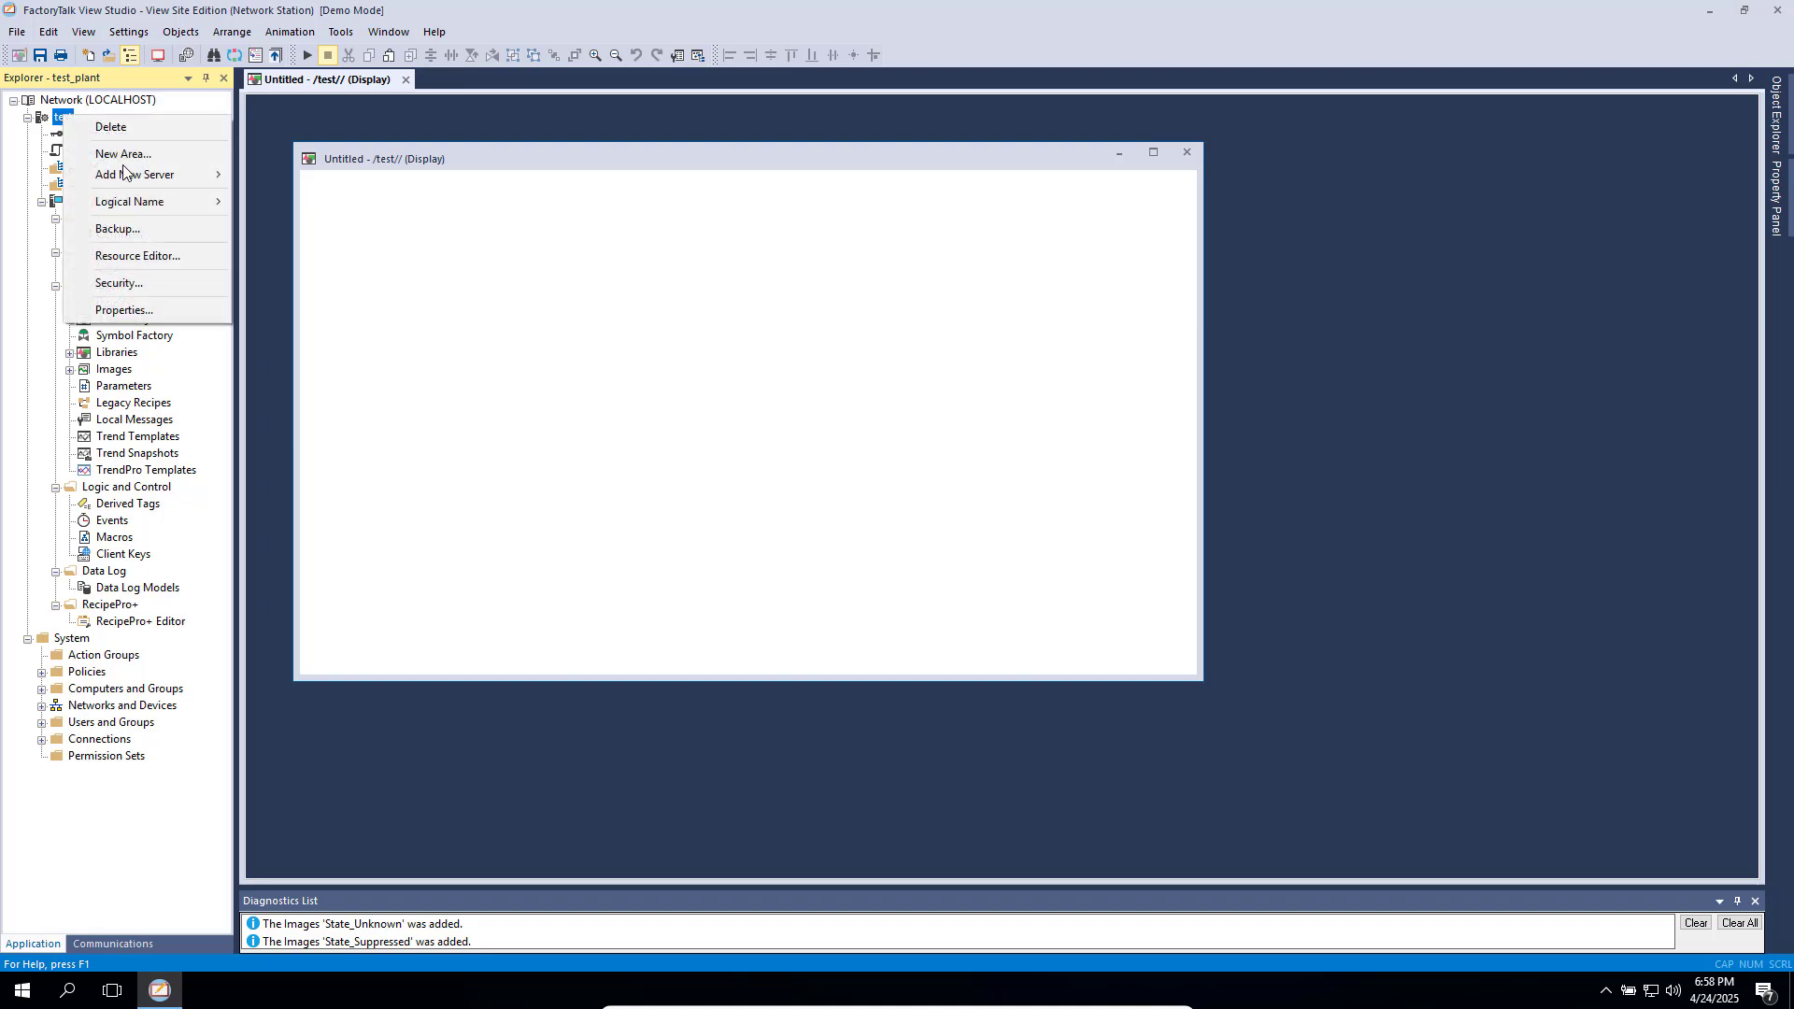
mouse_move(184, 182)
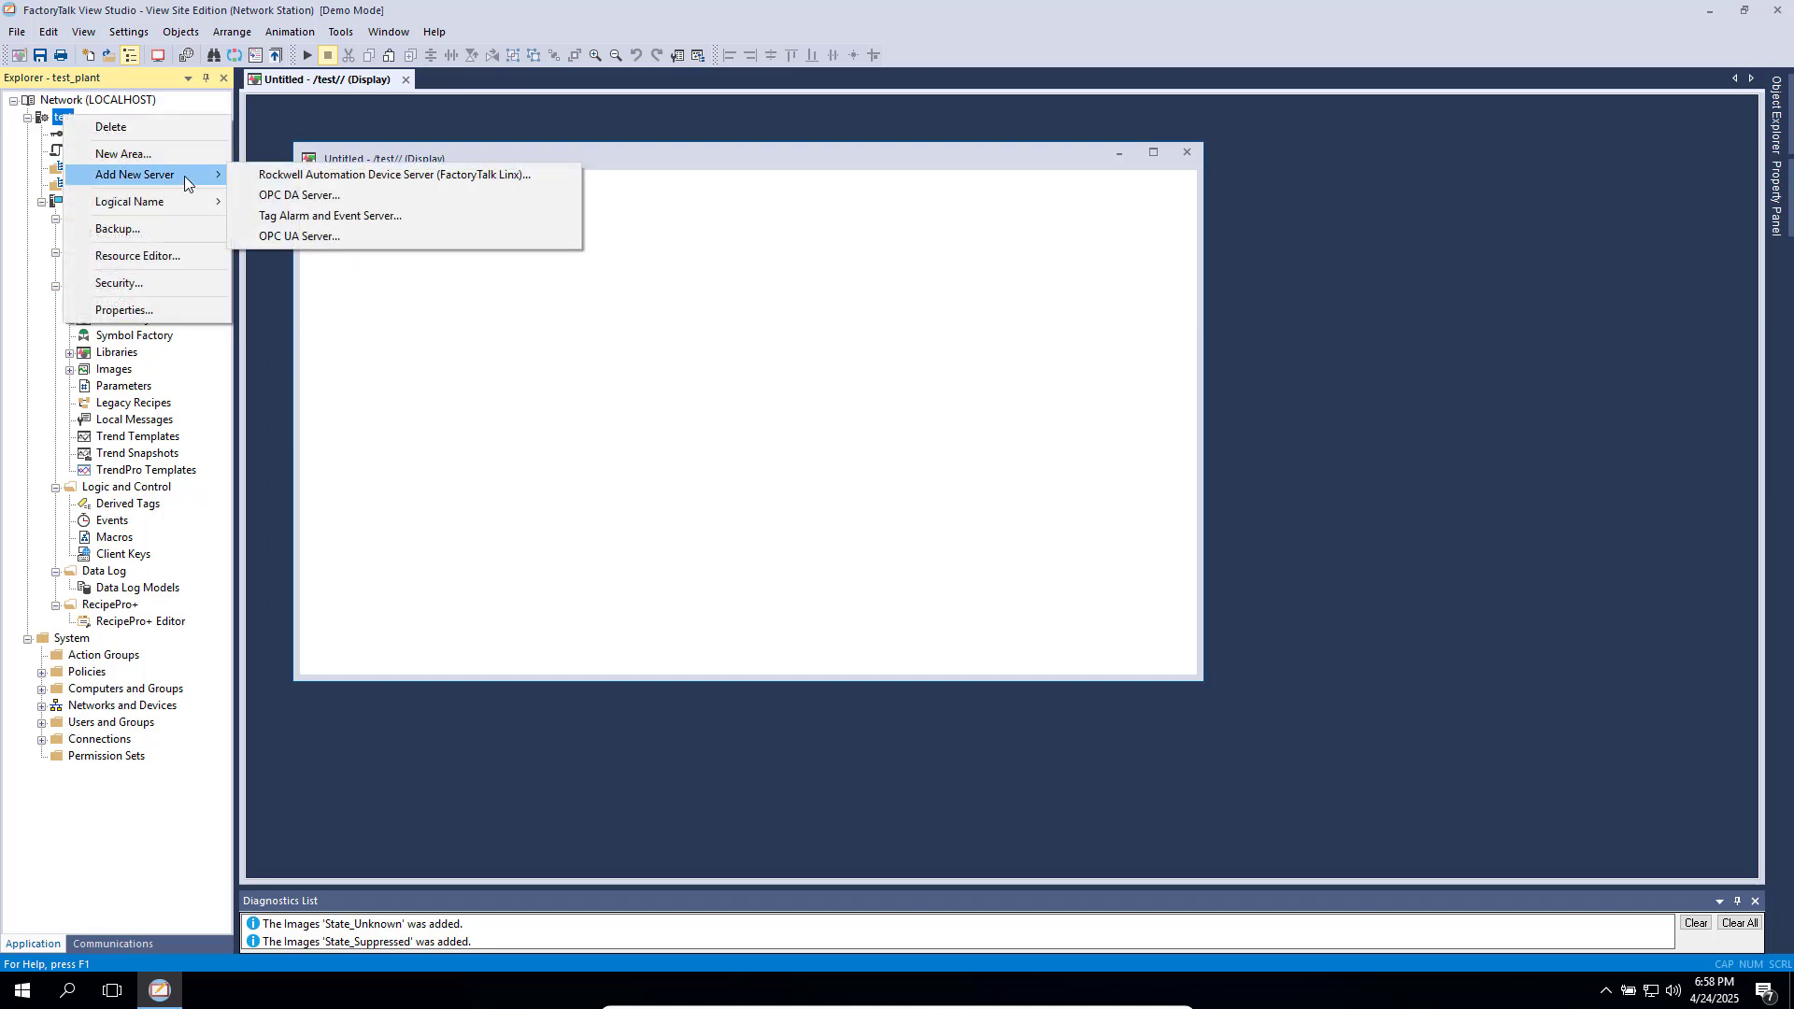
left_click(357, 216)
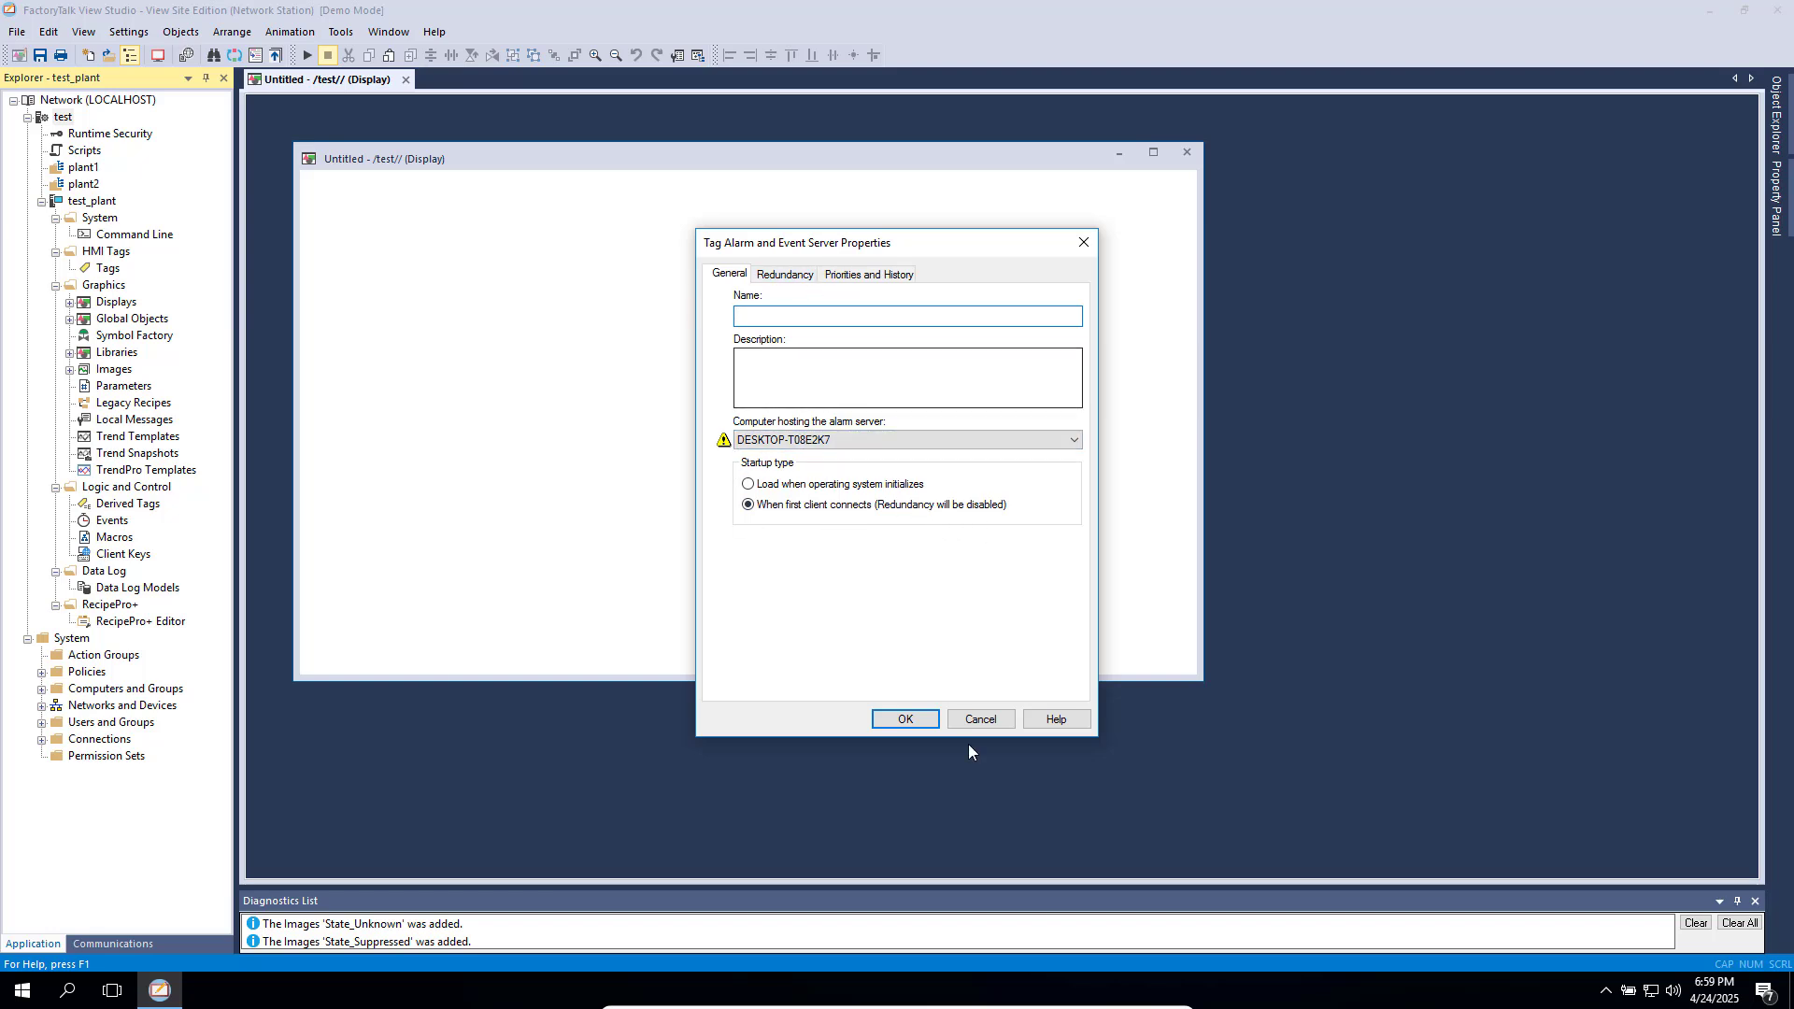
left_click(980, 720)
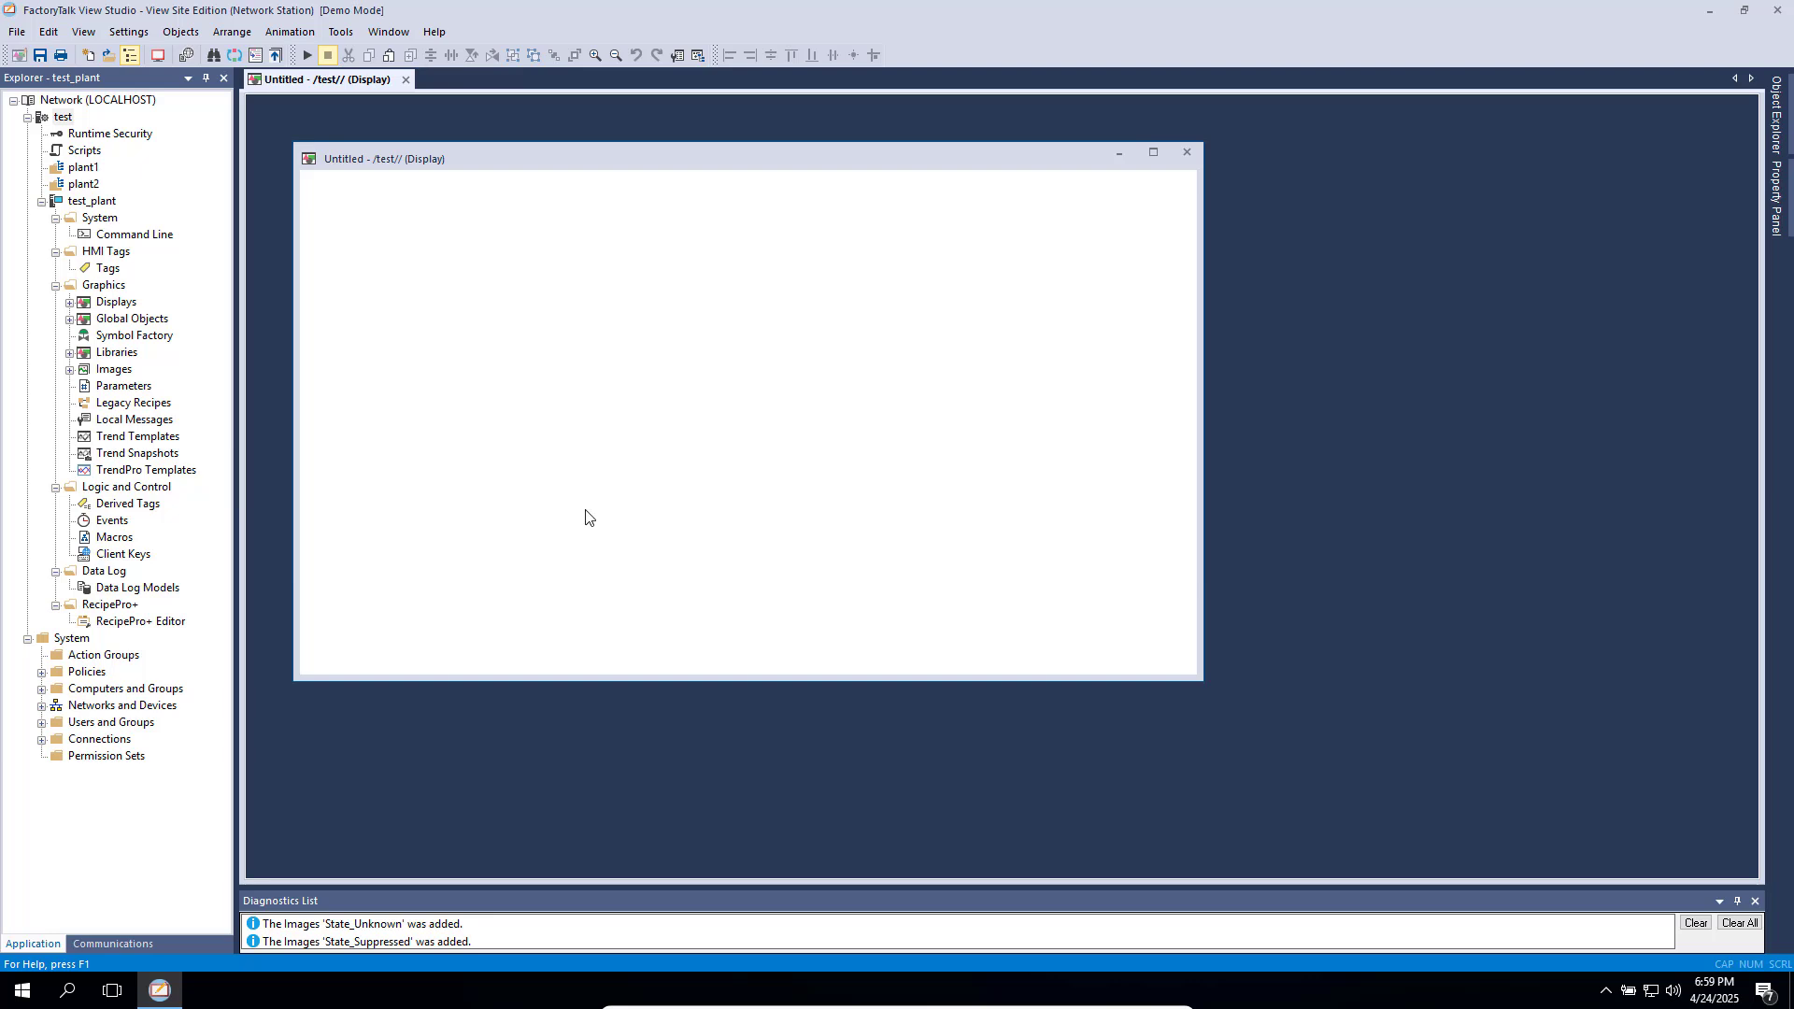
right_click(63, 117)
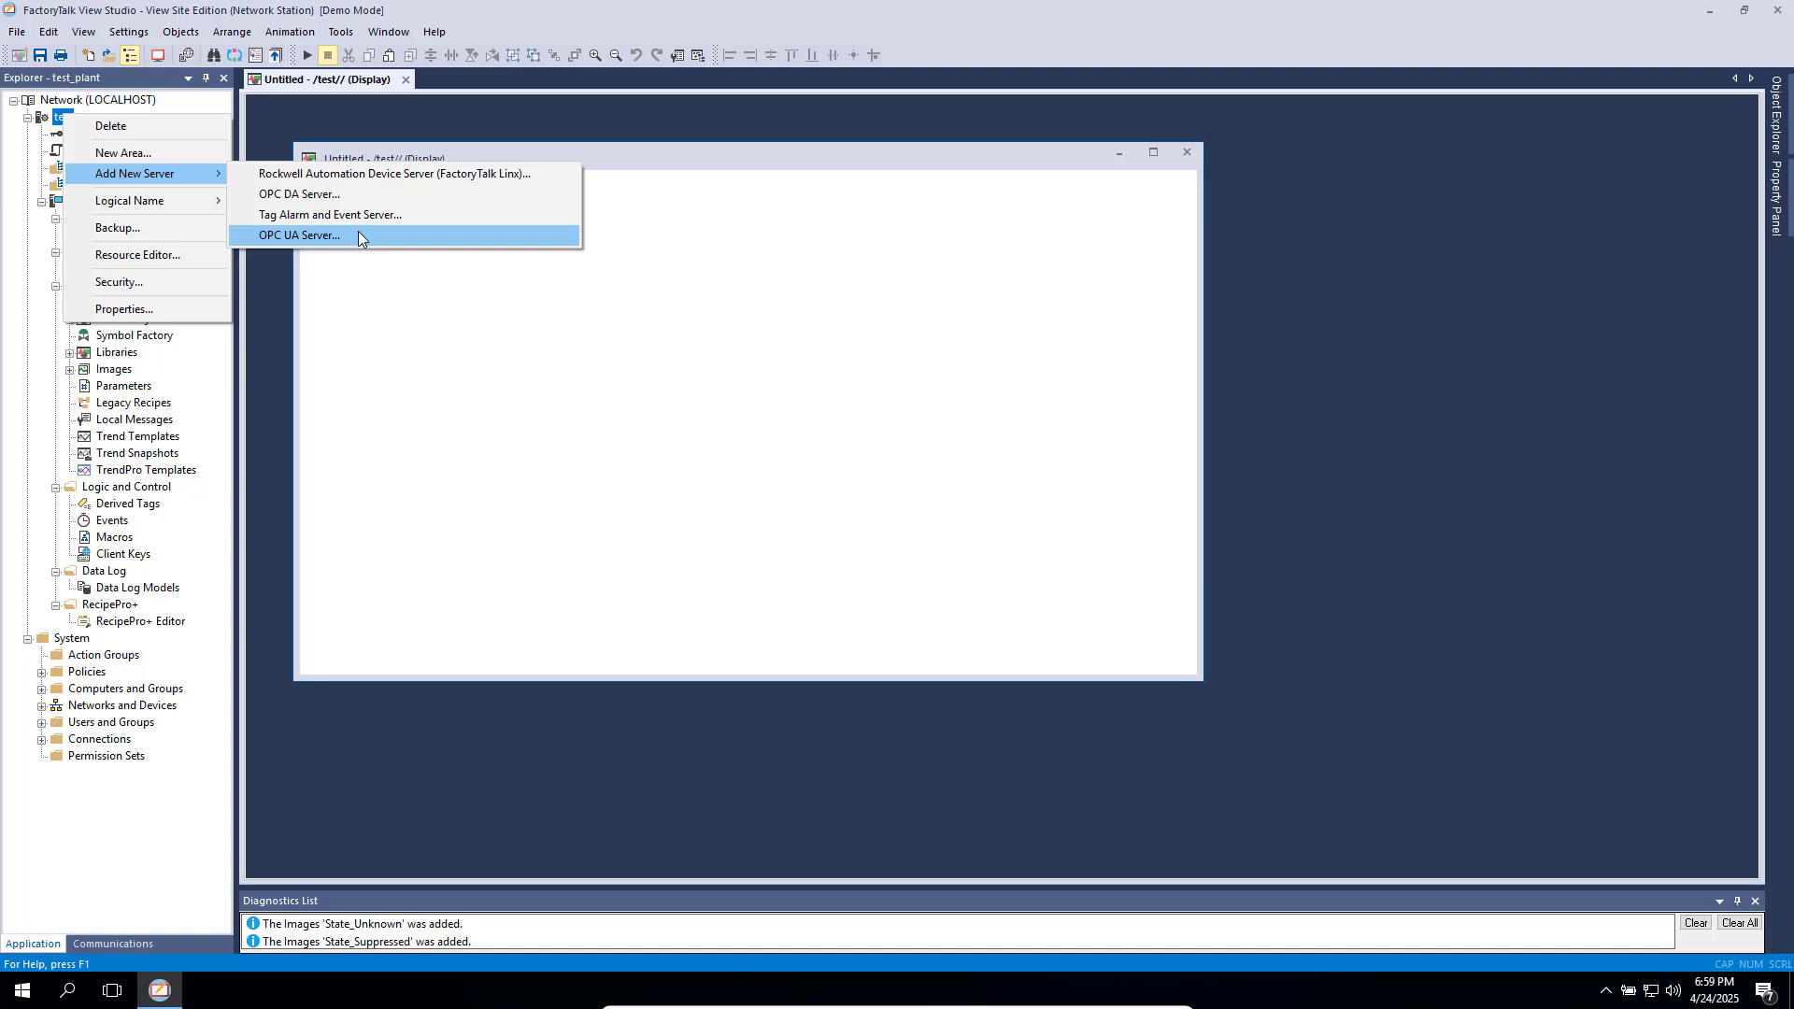
left_click(358, 236)
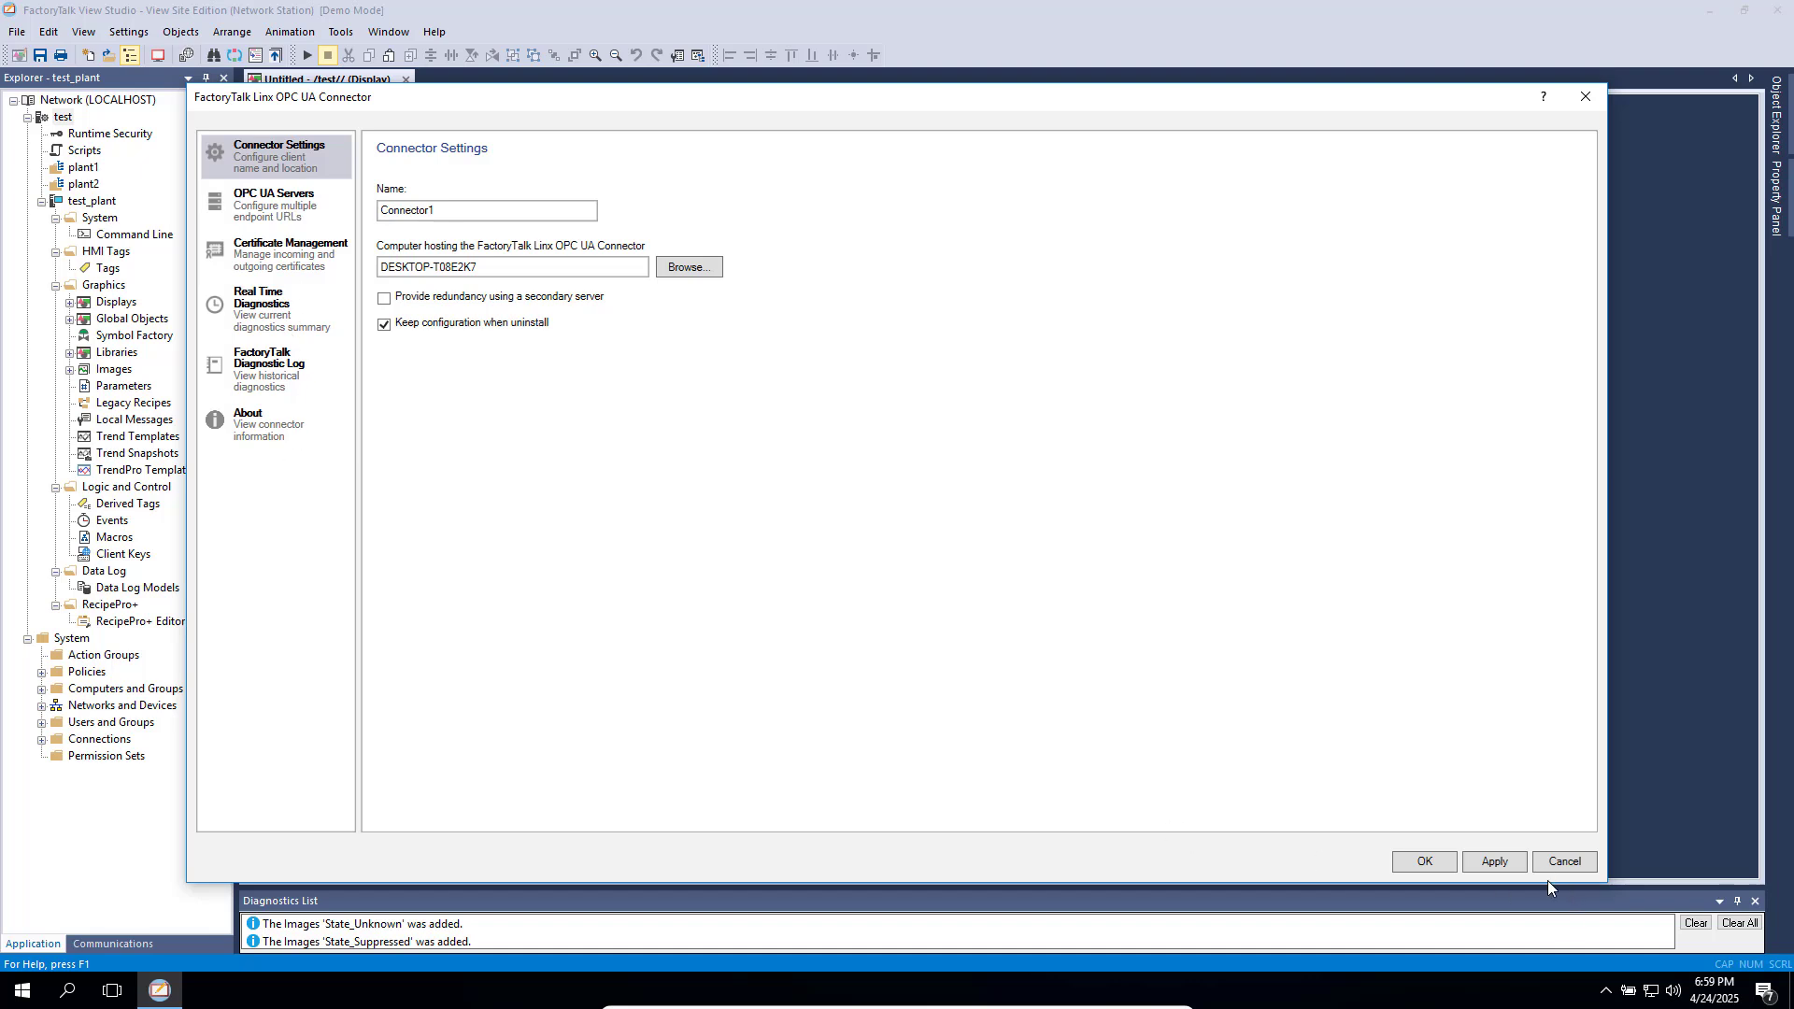
left_click(1568, 865)
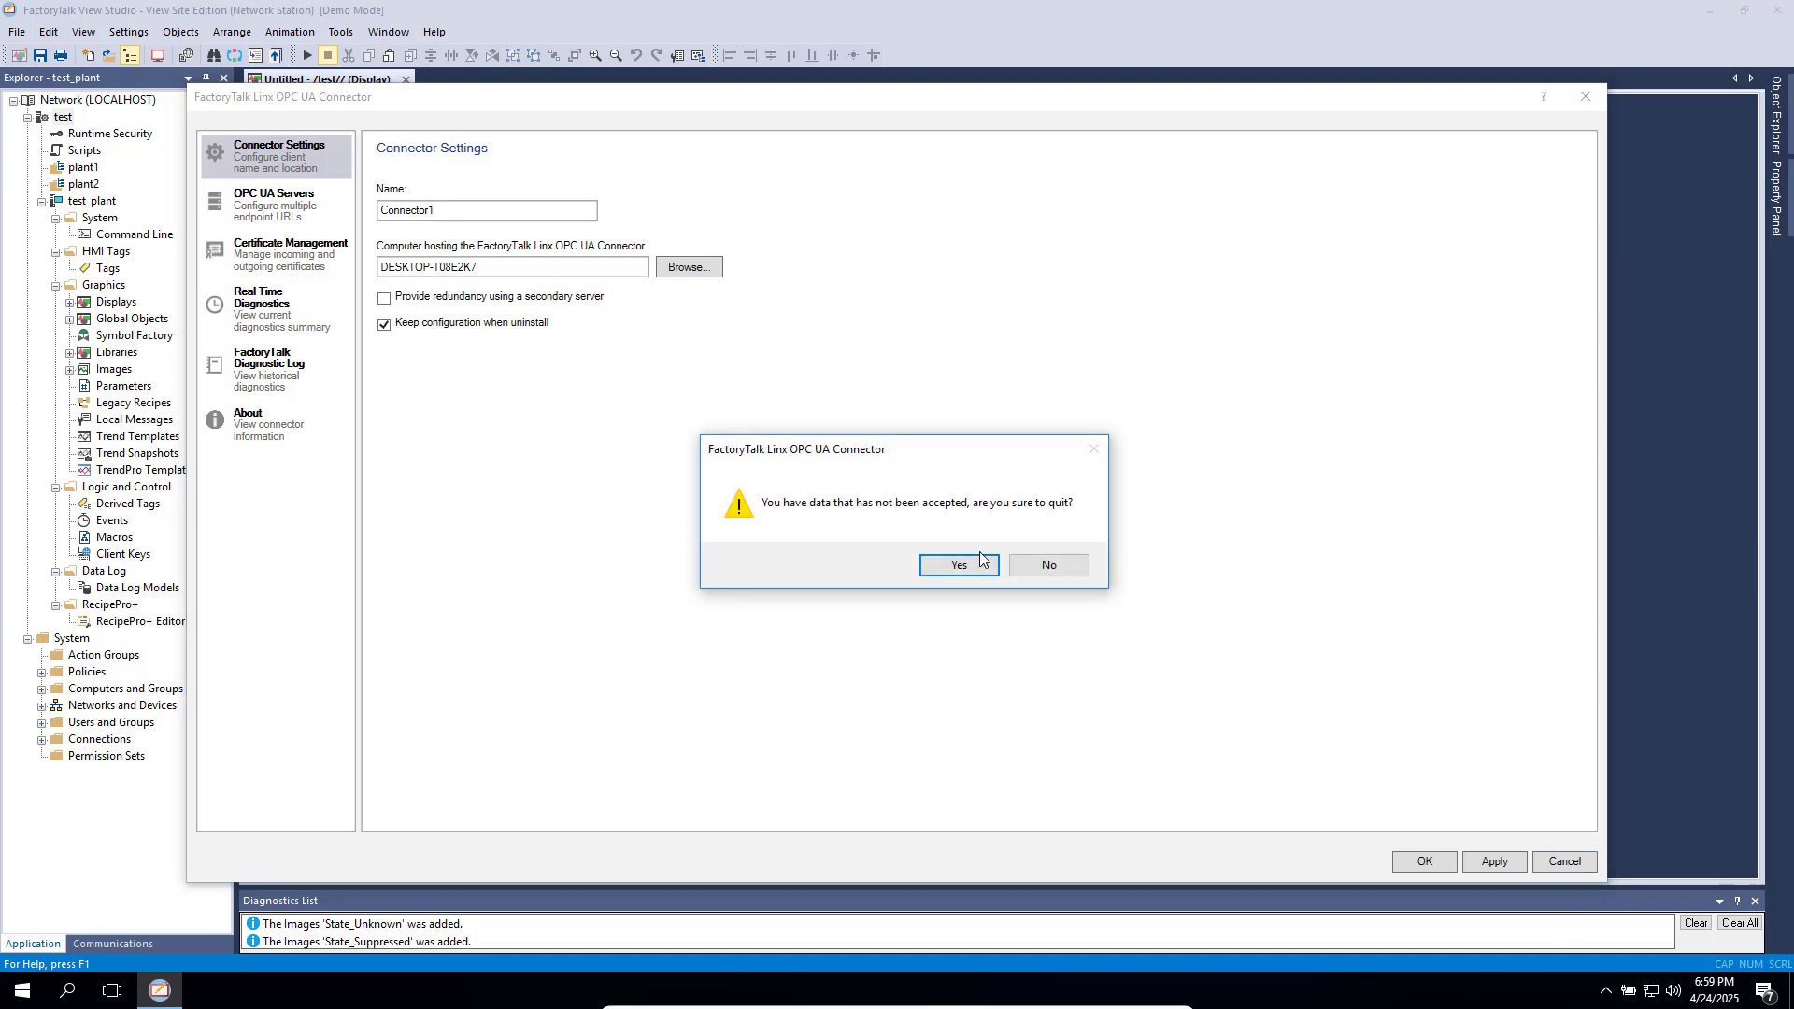
left_click(960, 565)
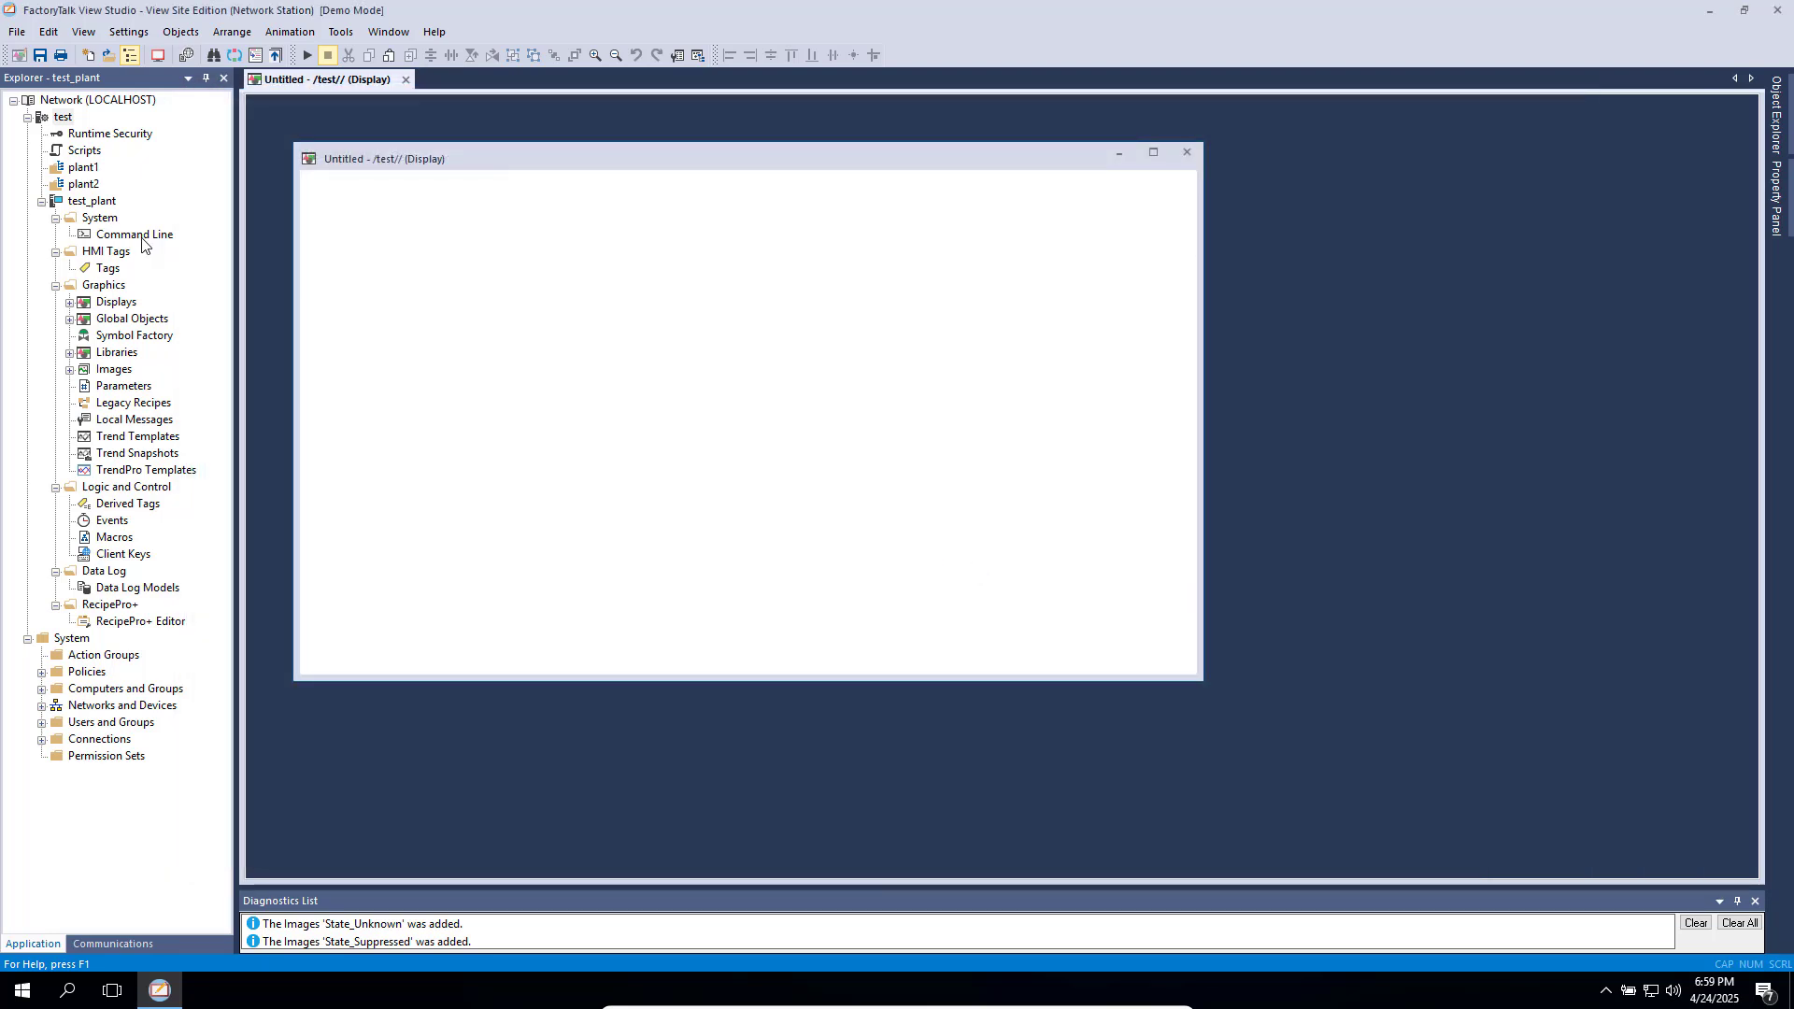
- Add a Rockwell Automation Device Server (FactoryTalk Linx) to test with default settings
right_click(63, 119)
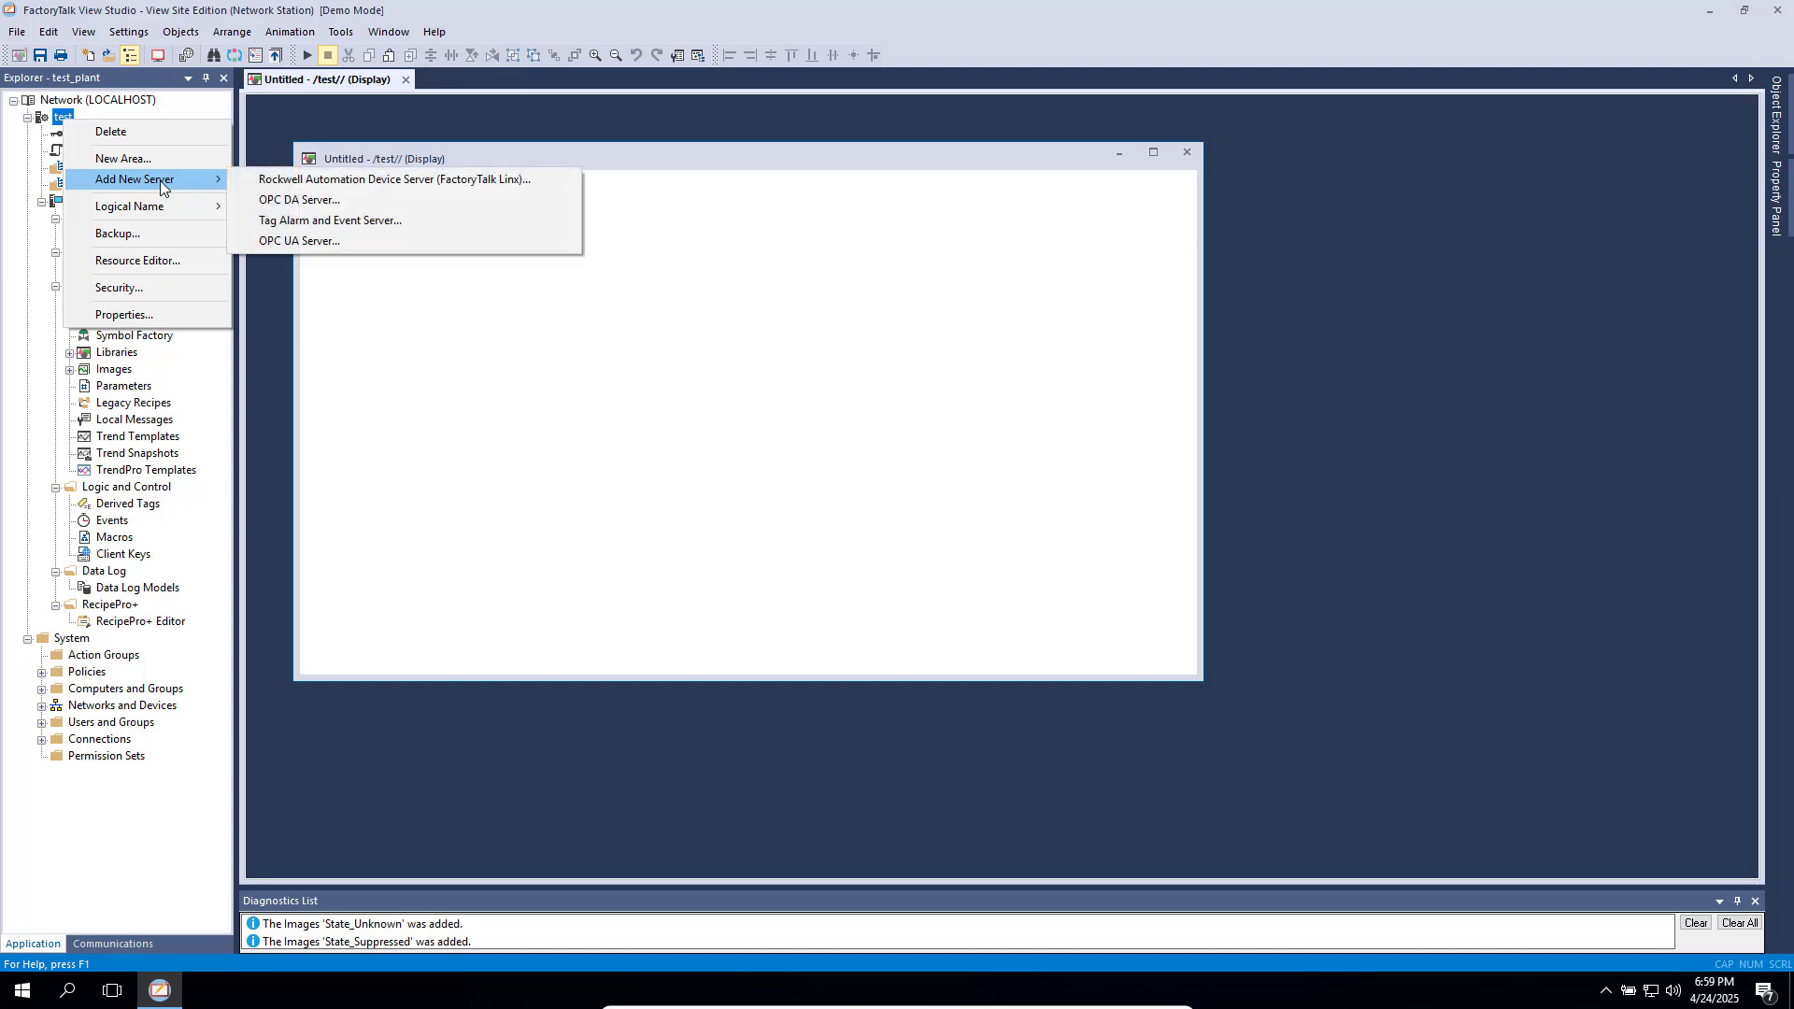
left_click(399, 181)
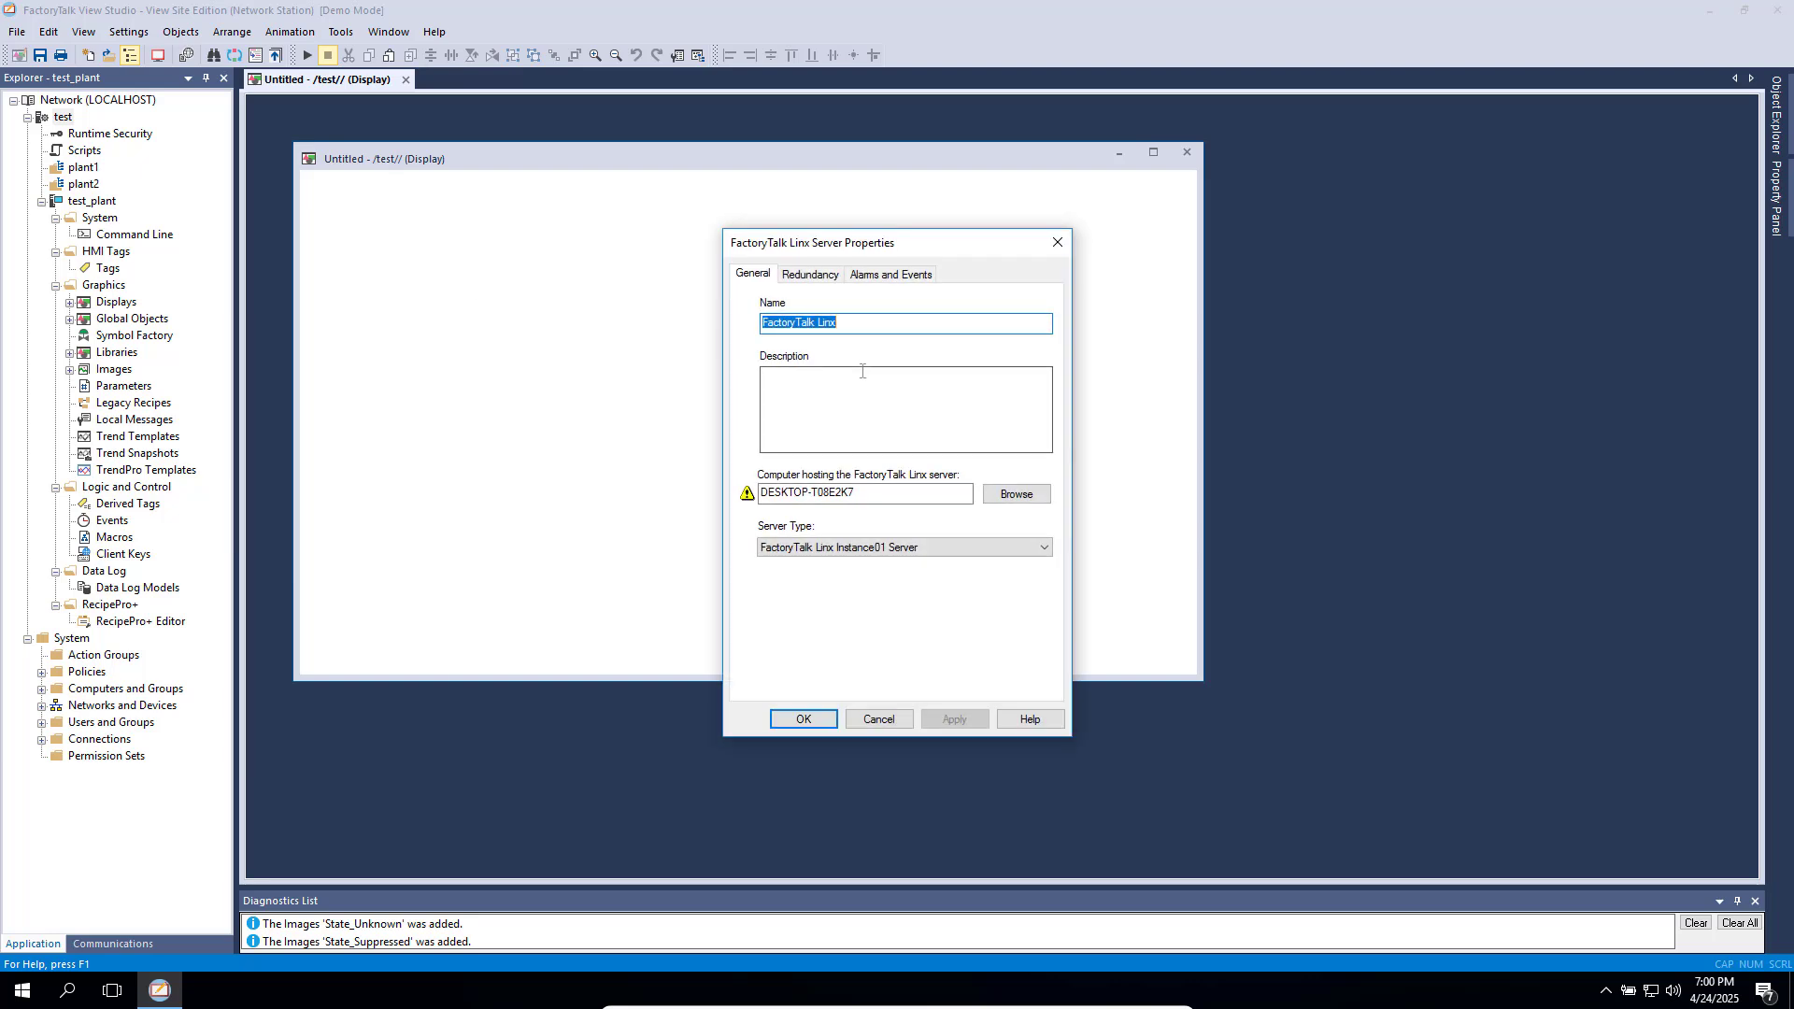
left_click(804, 719)
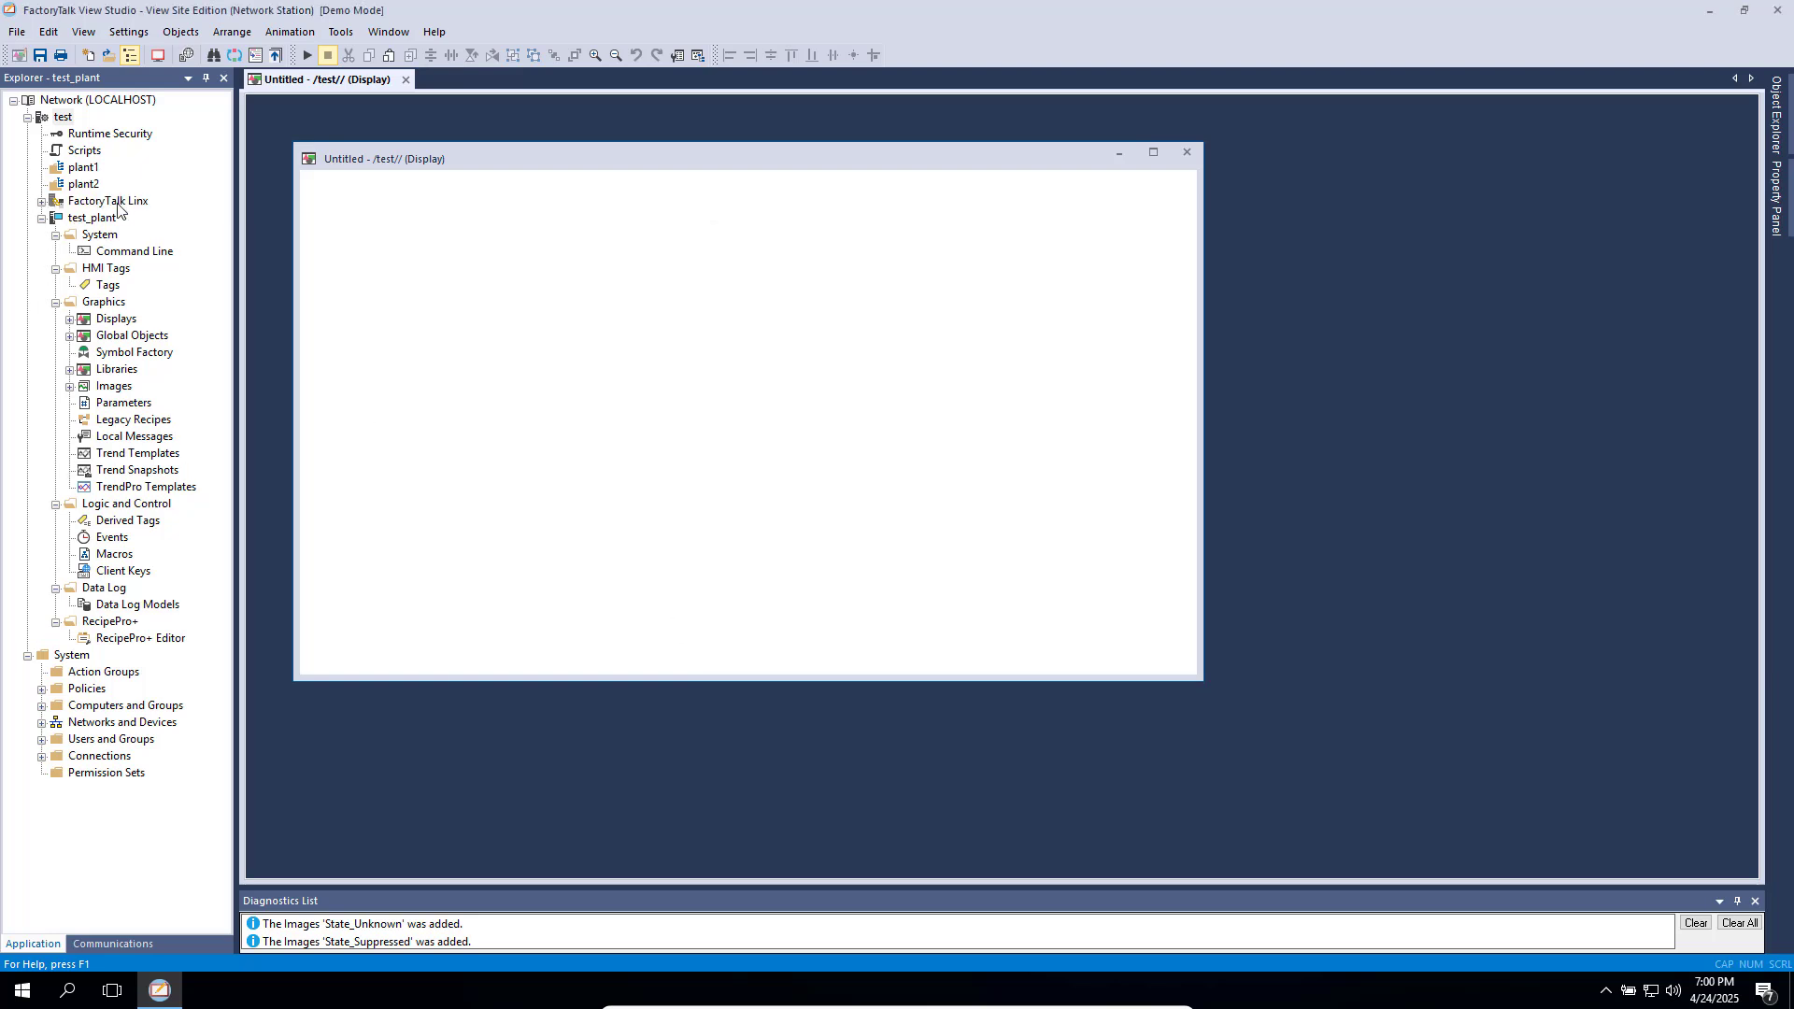
- In the FactoryTalk Linx Communication Setup, add a device shortcut named 'test hmi' under the local network tree
left_click(41, 202)
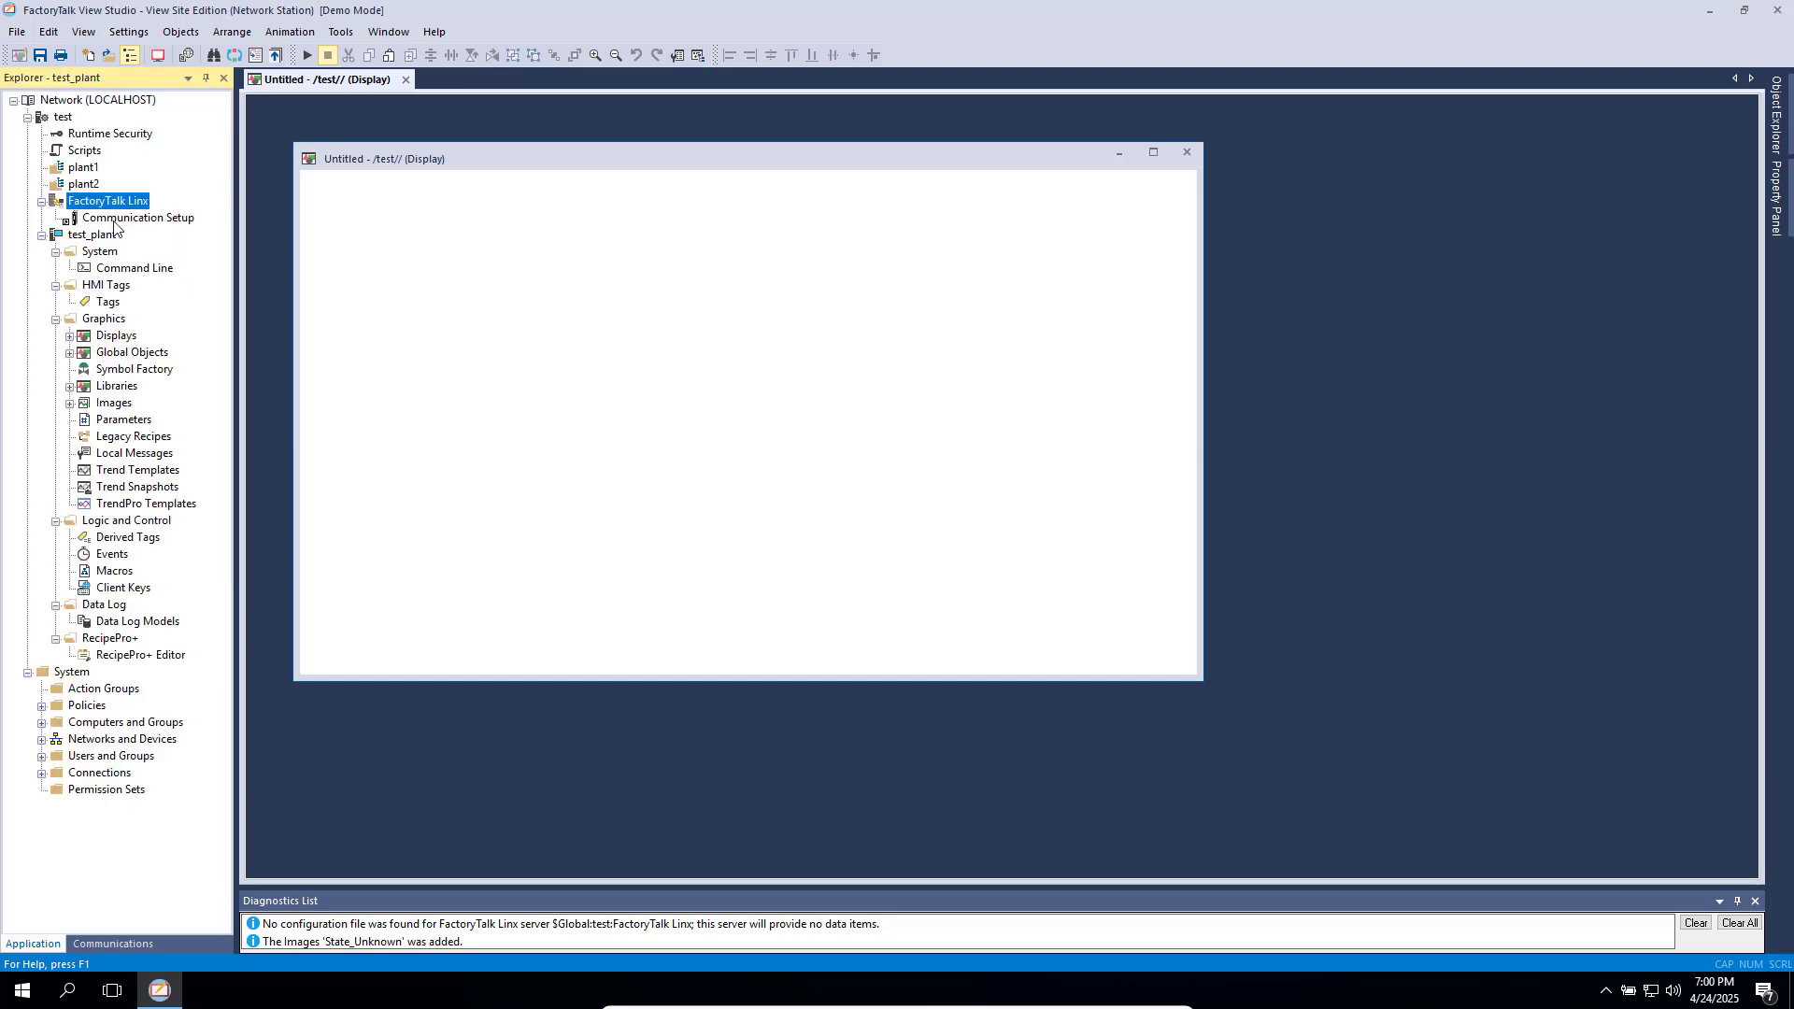
left_click(122, 221)
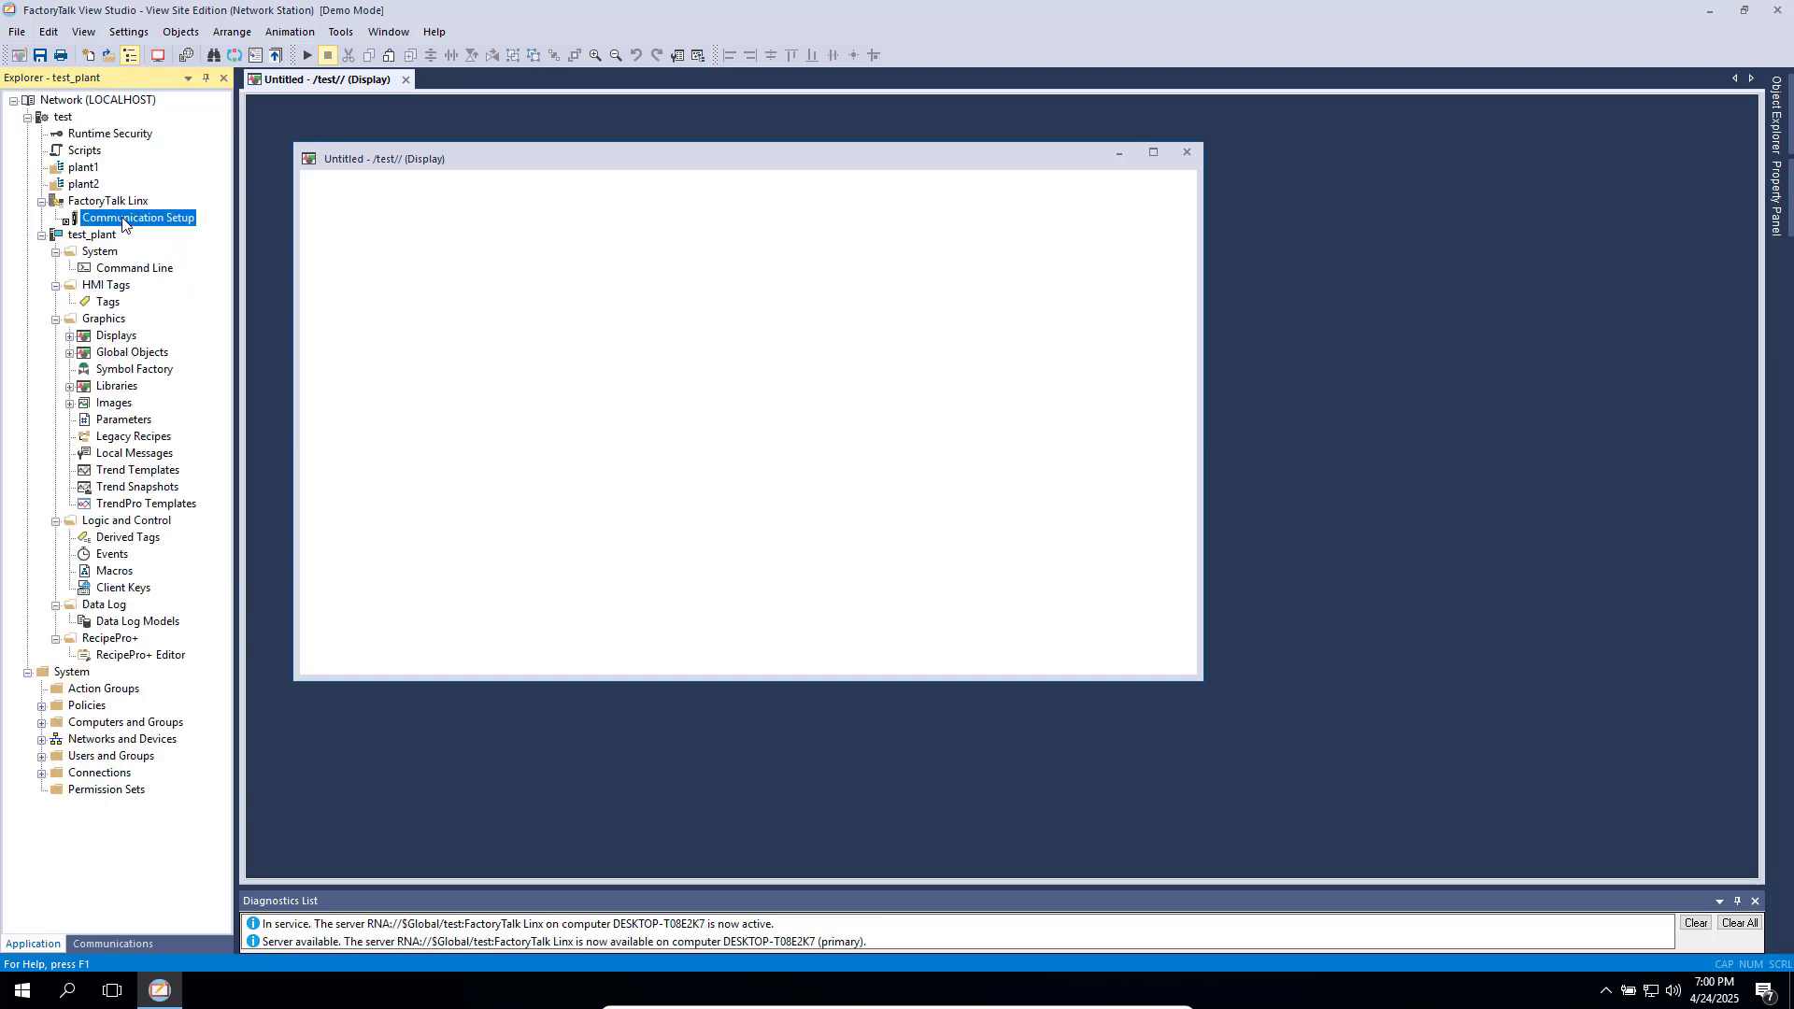
double_click(123, 220)
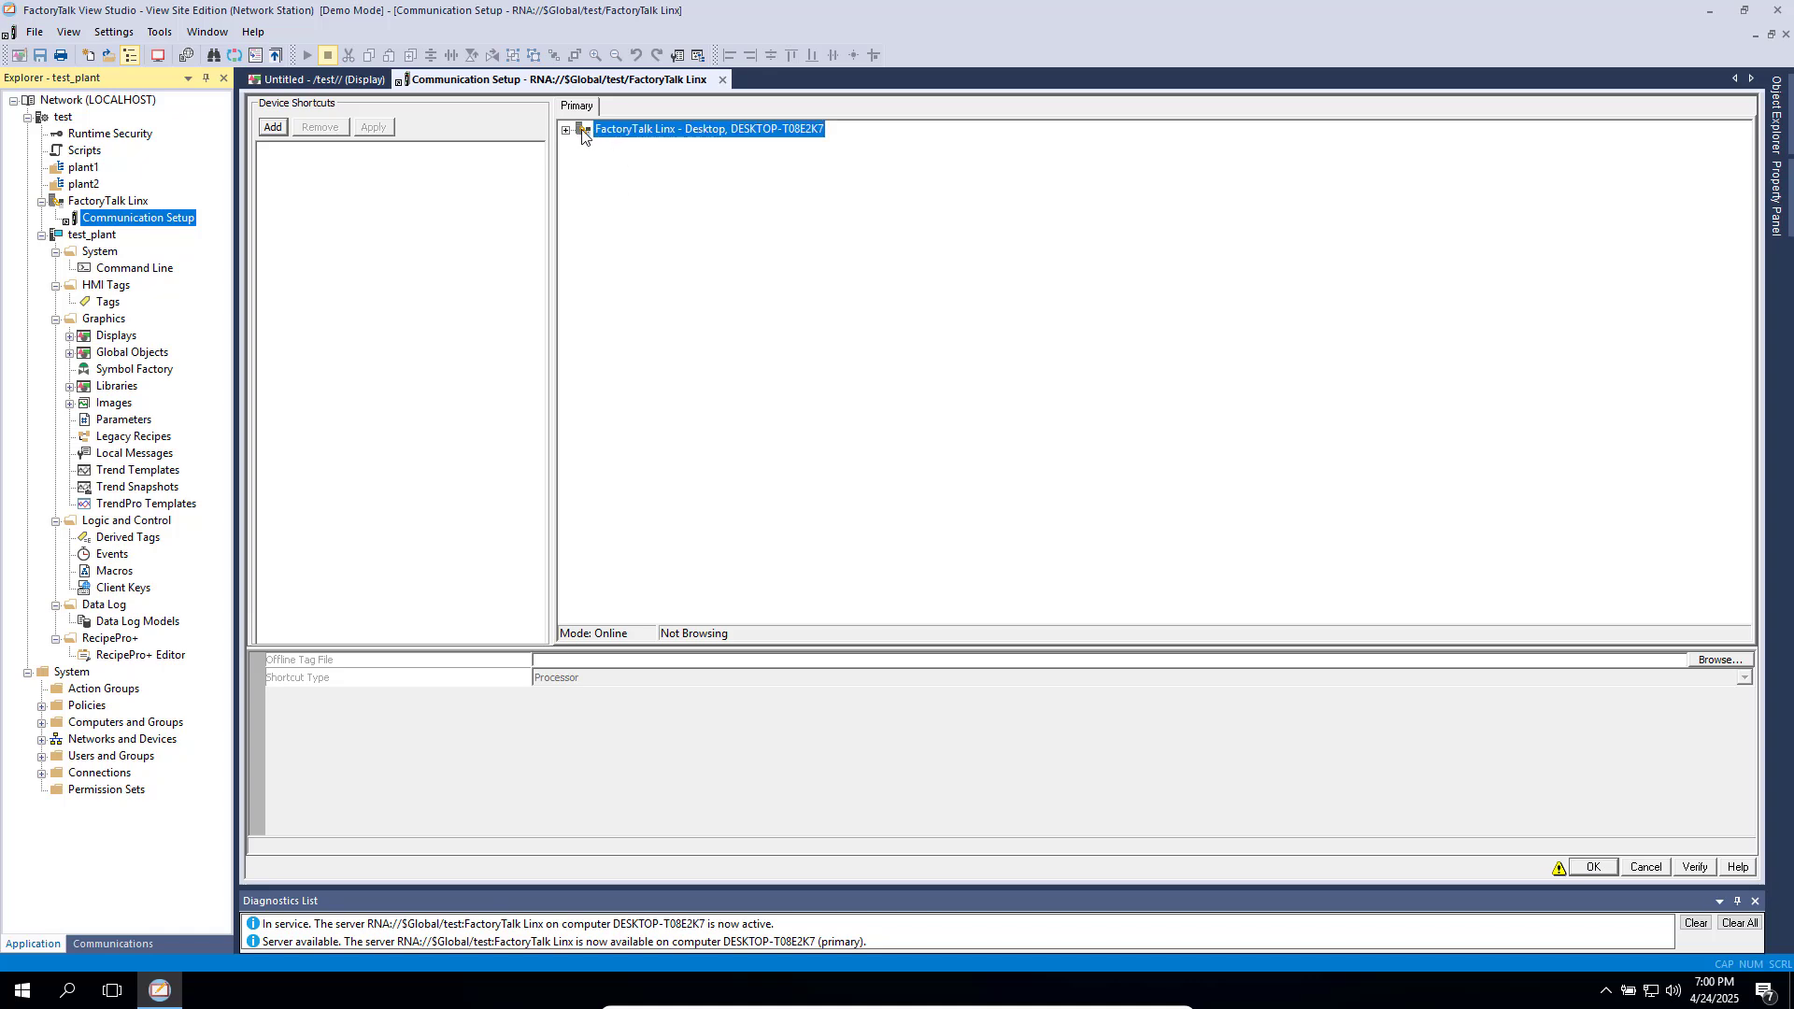
double_click(582, 135)
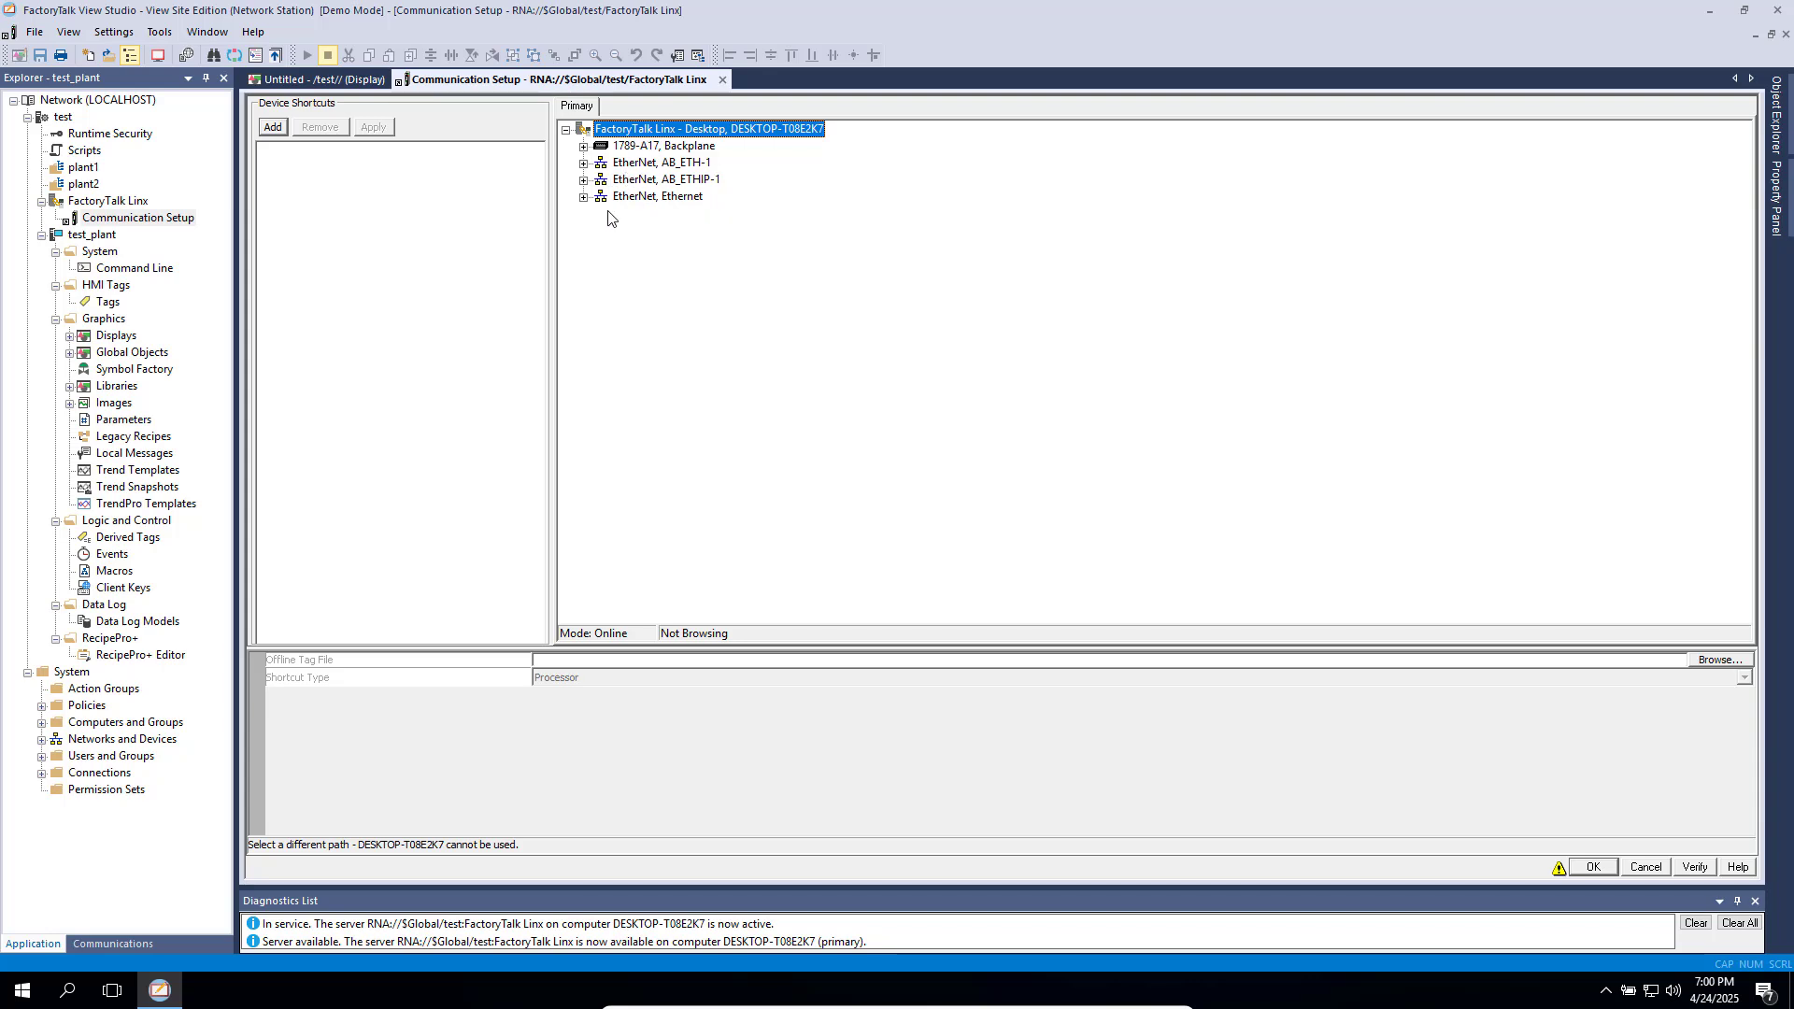
left_click(272, 127)
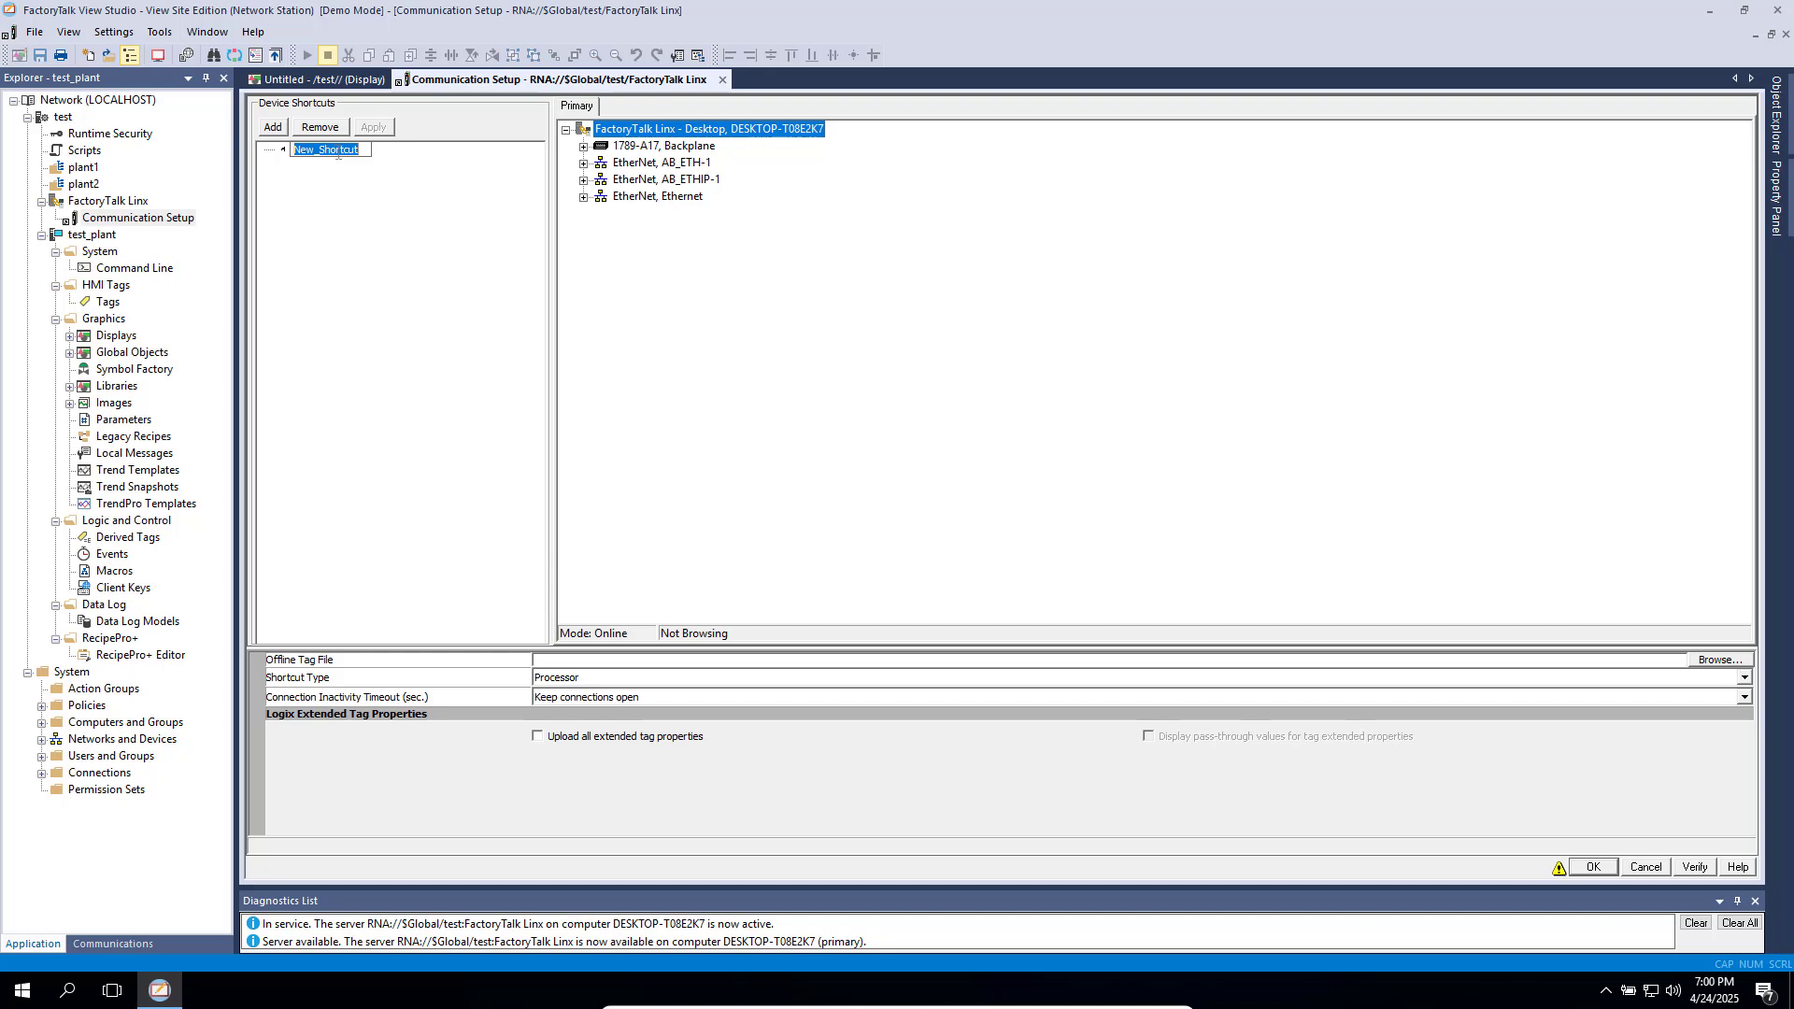
type("test hmi")
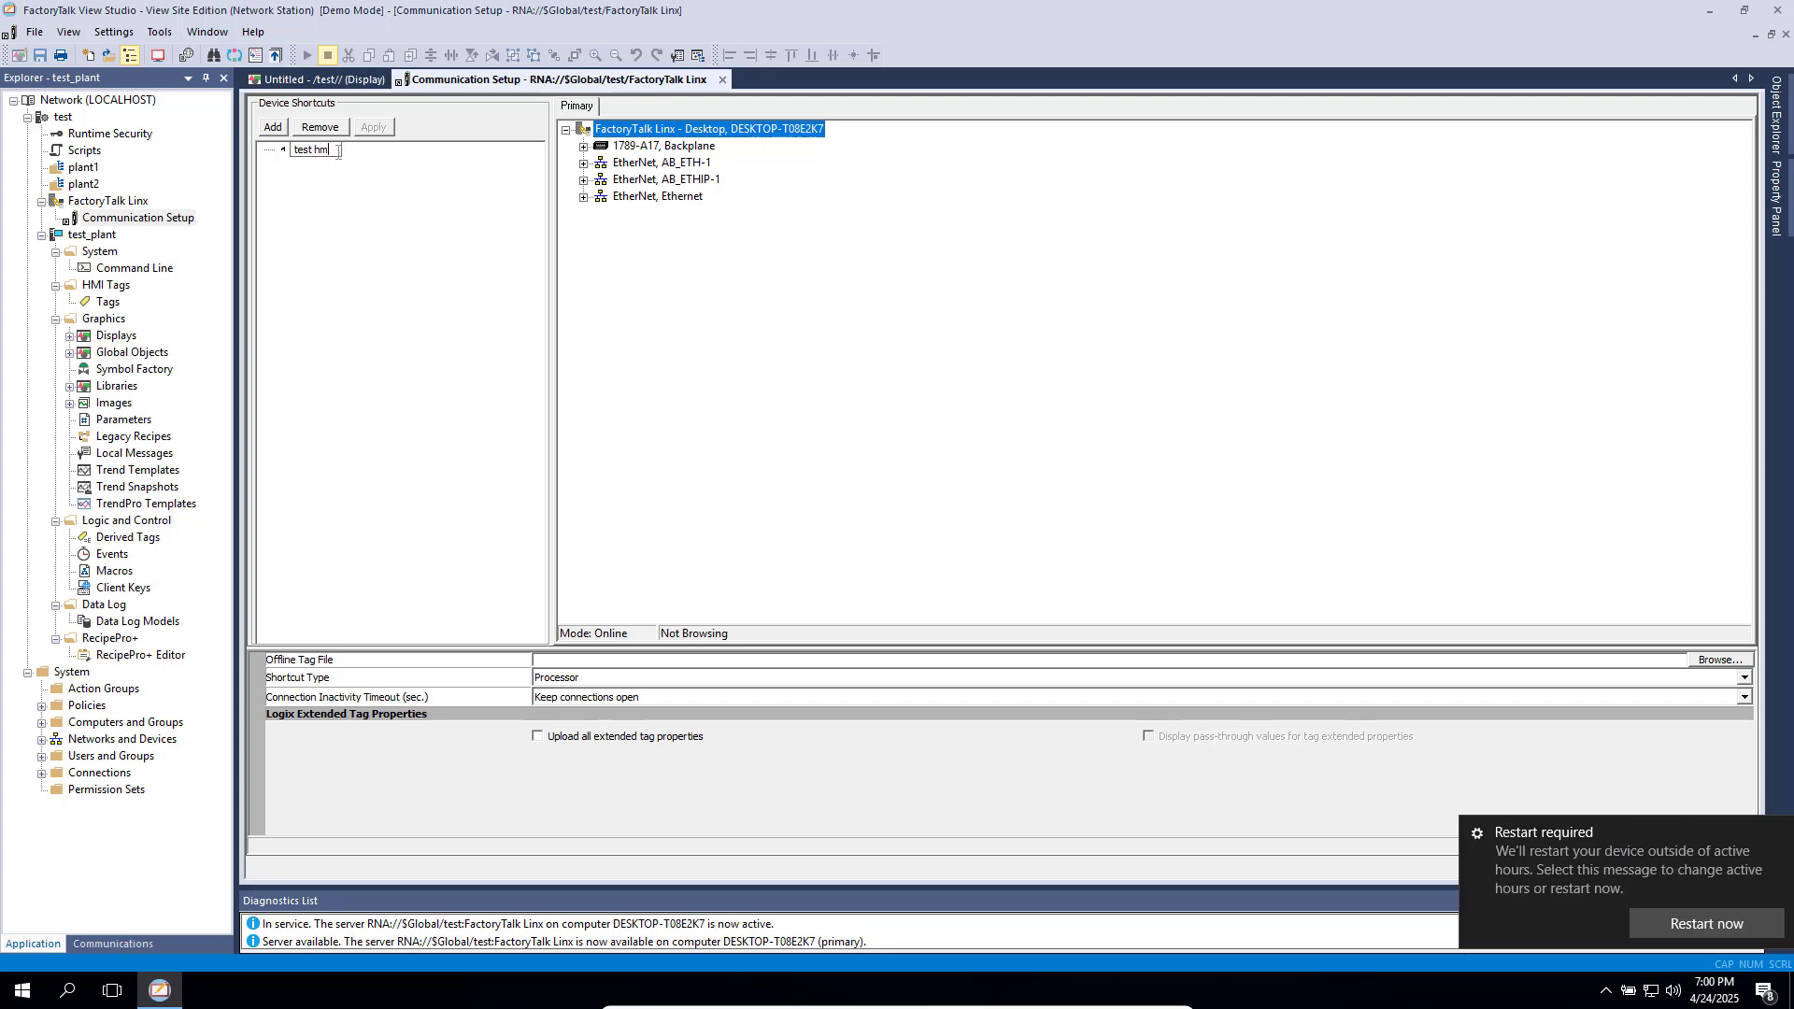
- Dismiss the restart notification, then close Communication Setup and discard the unsaved shortcut changes
left_click(1783, 848)
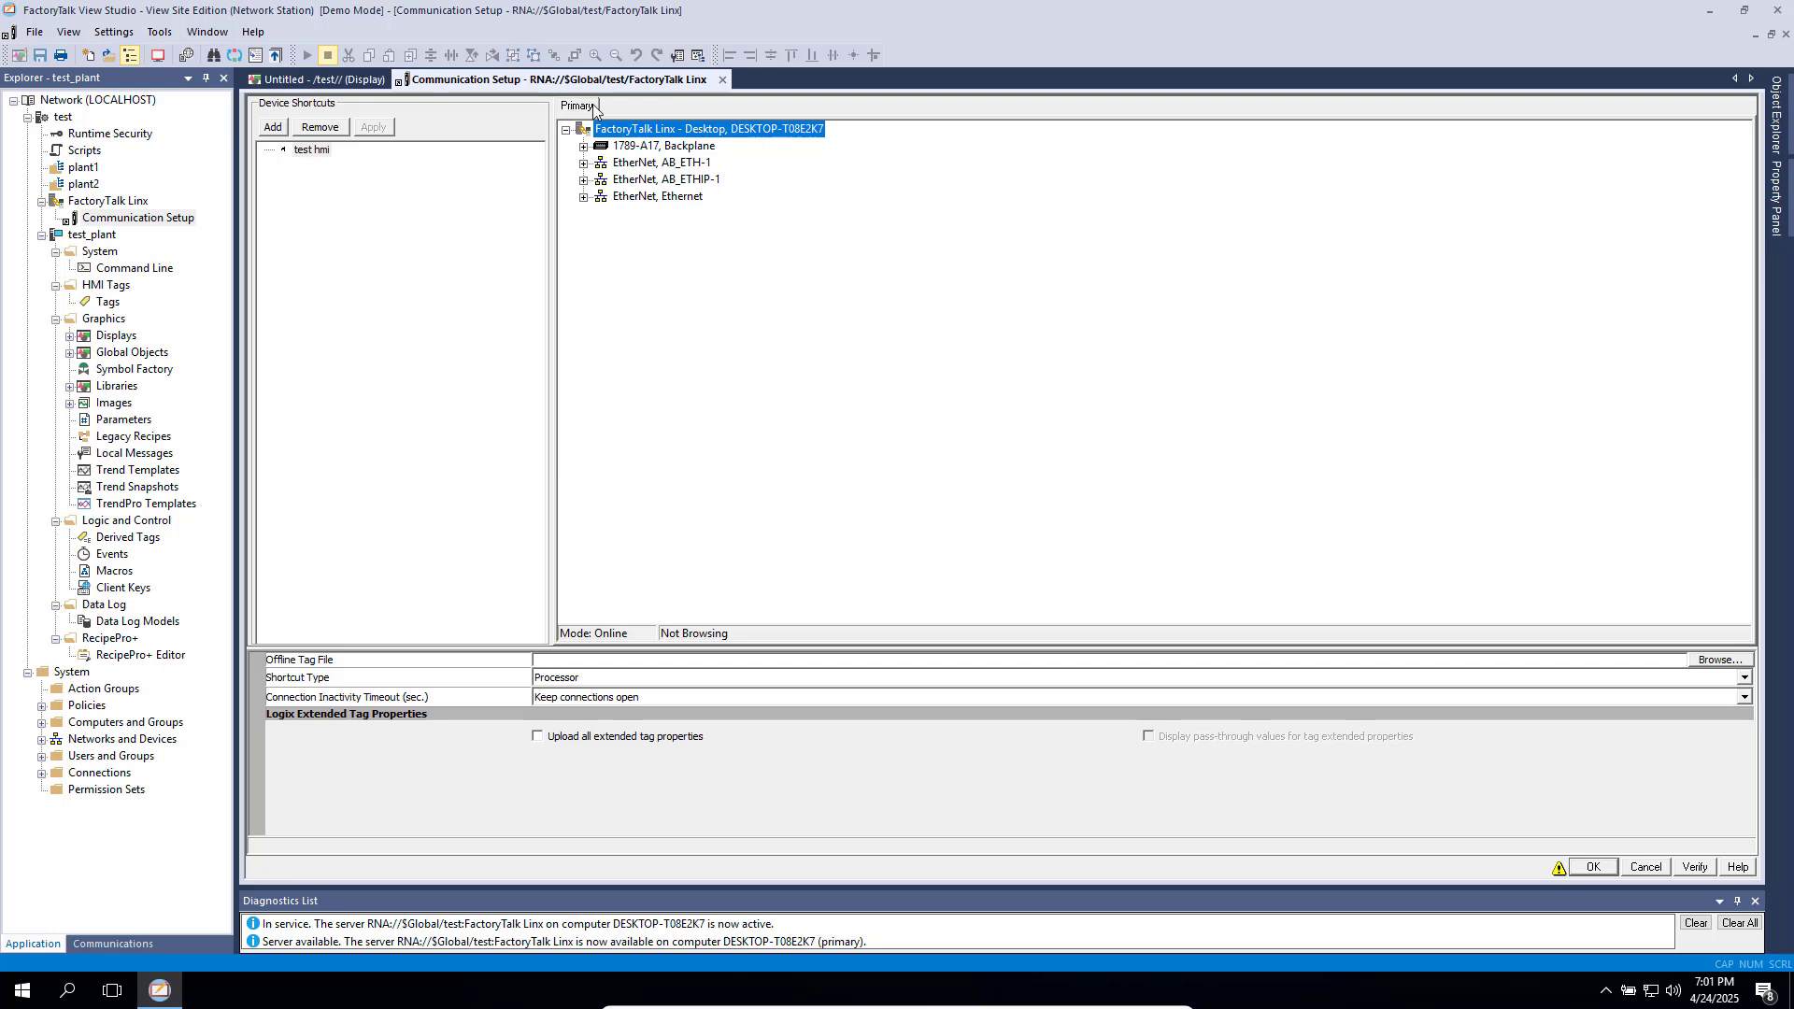
left_click(720, 81)
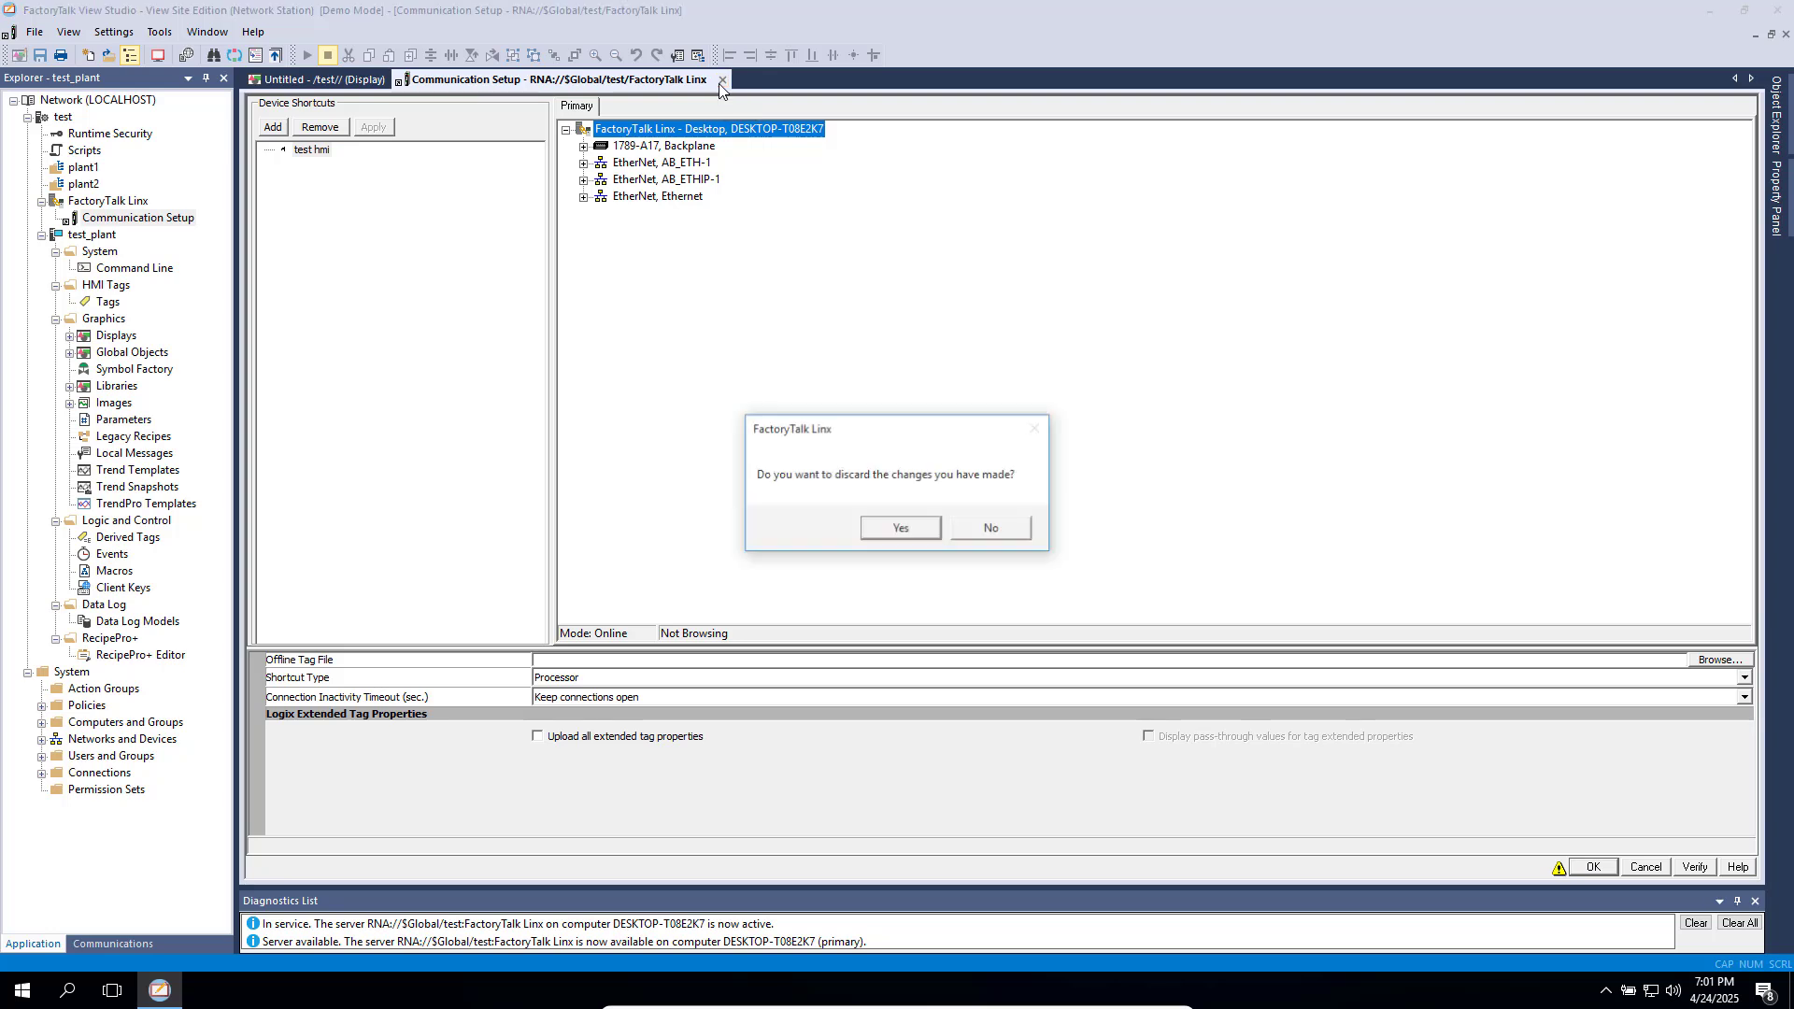
left_click(902, 531)
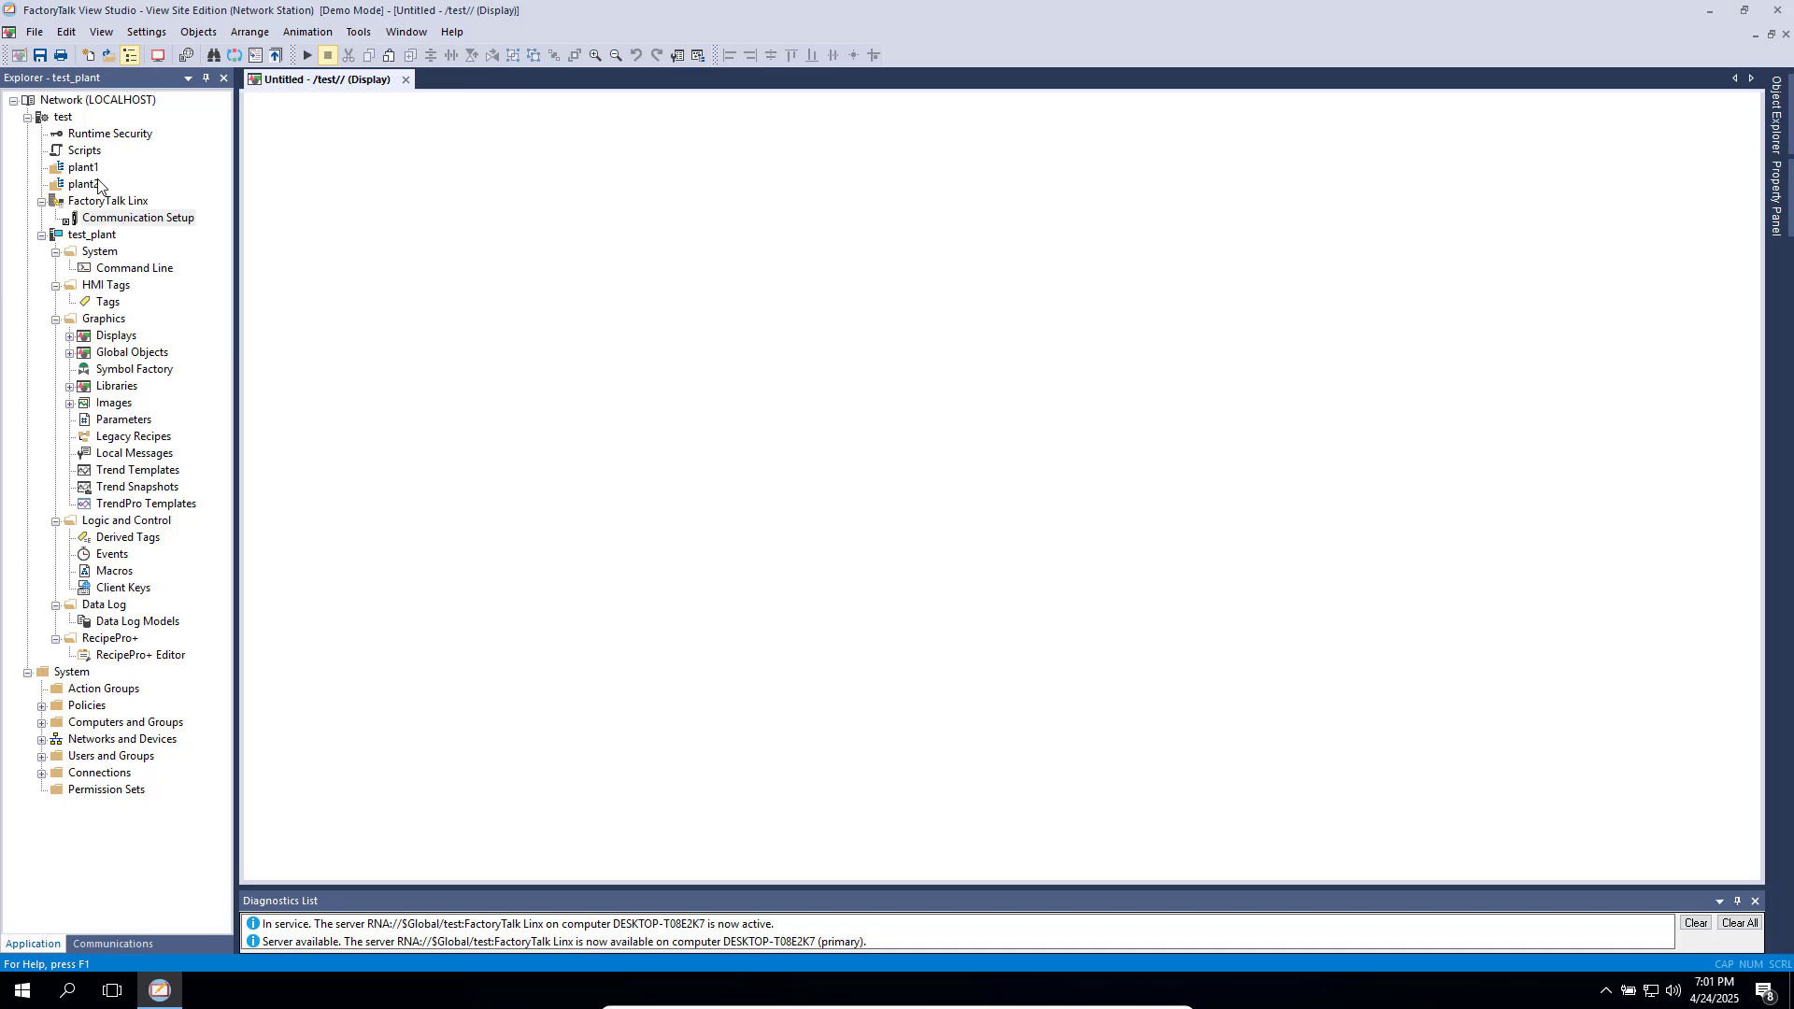
- Look at the plant1 area's Add New Server options and dismiss the menu without adding anything
left_click(83, 170)
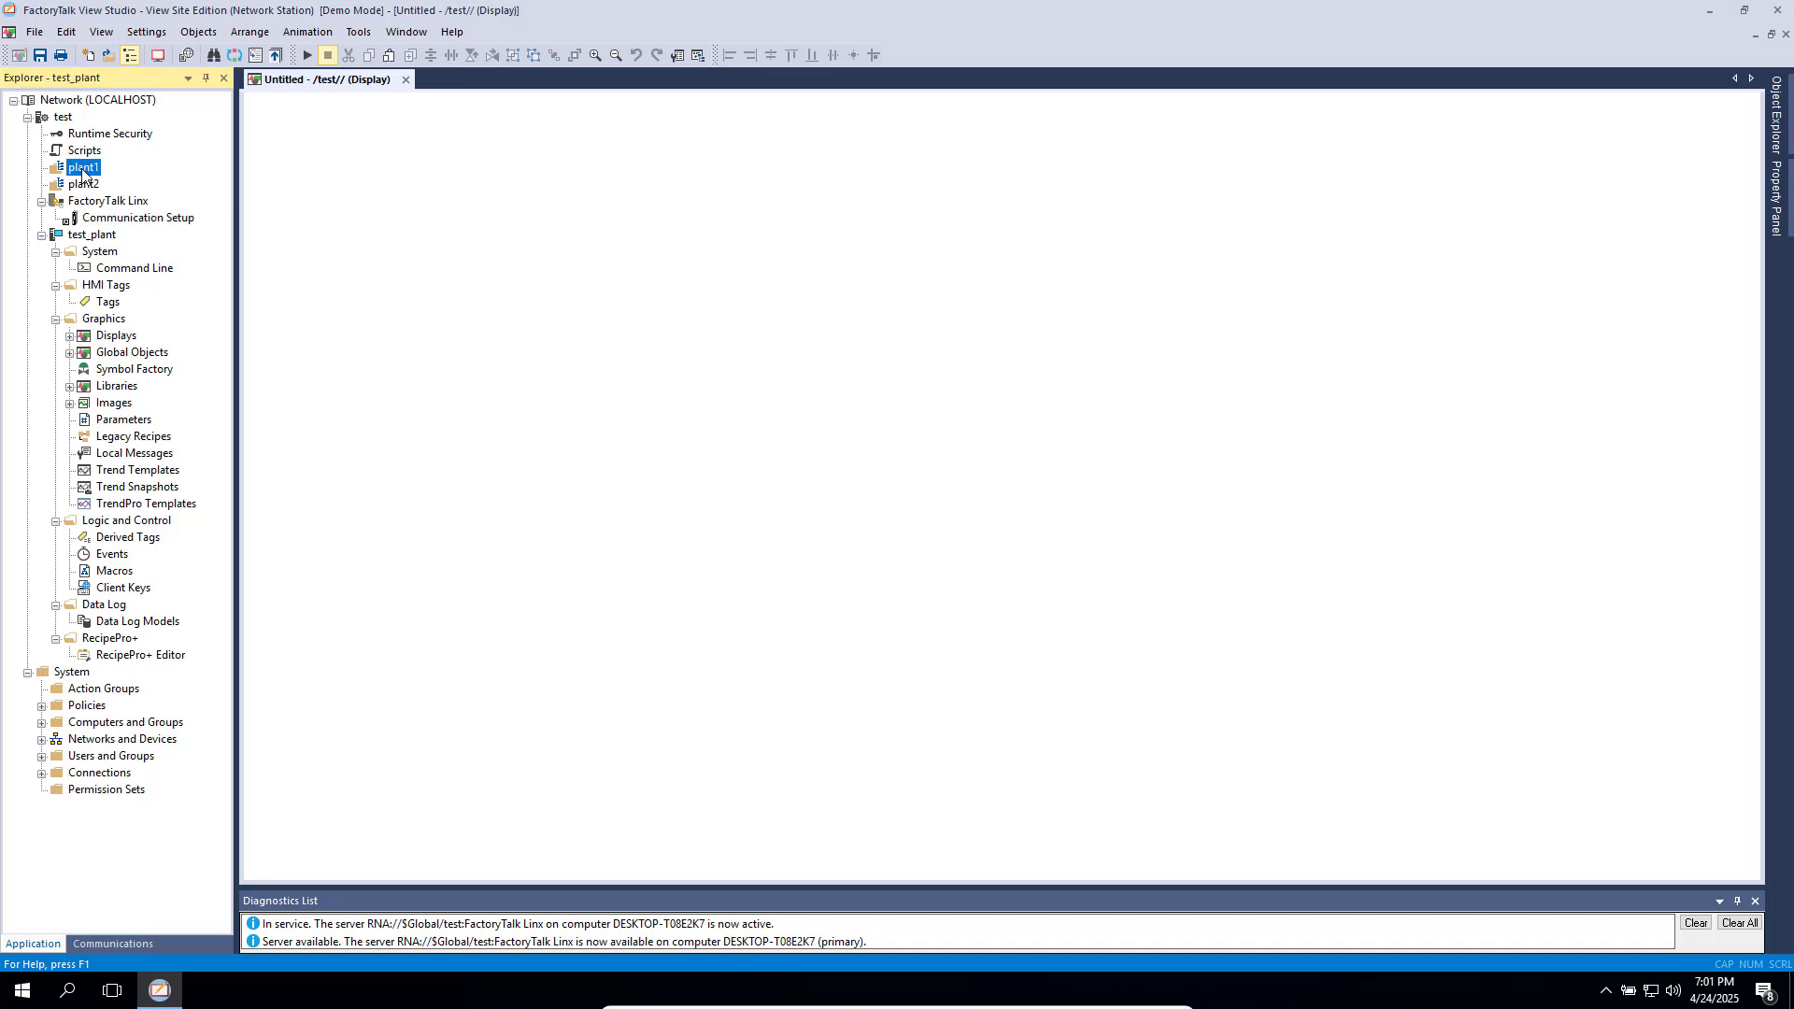
right_click(82, 172)
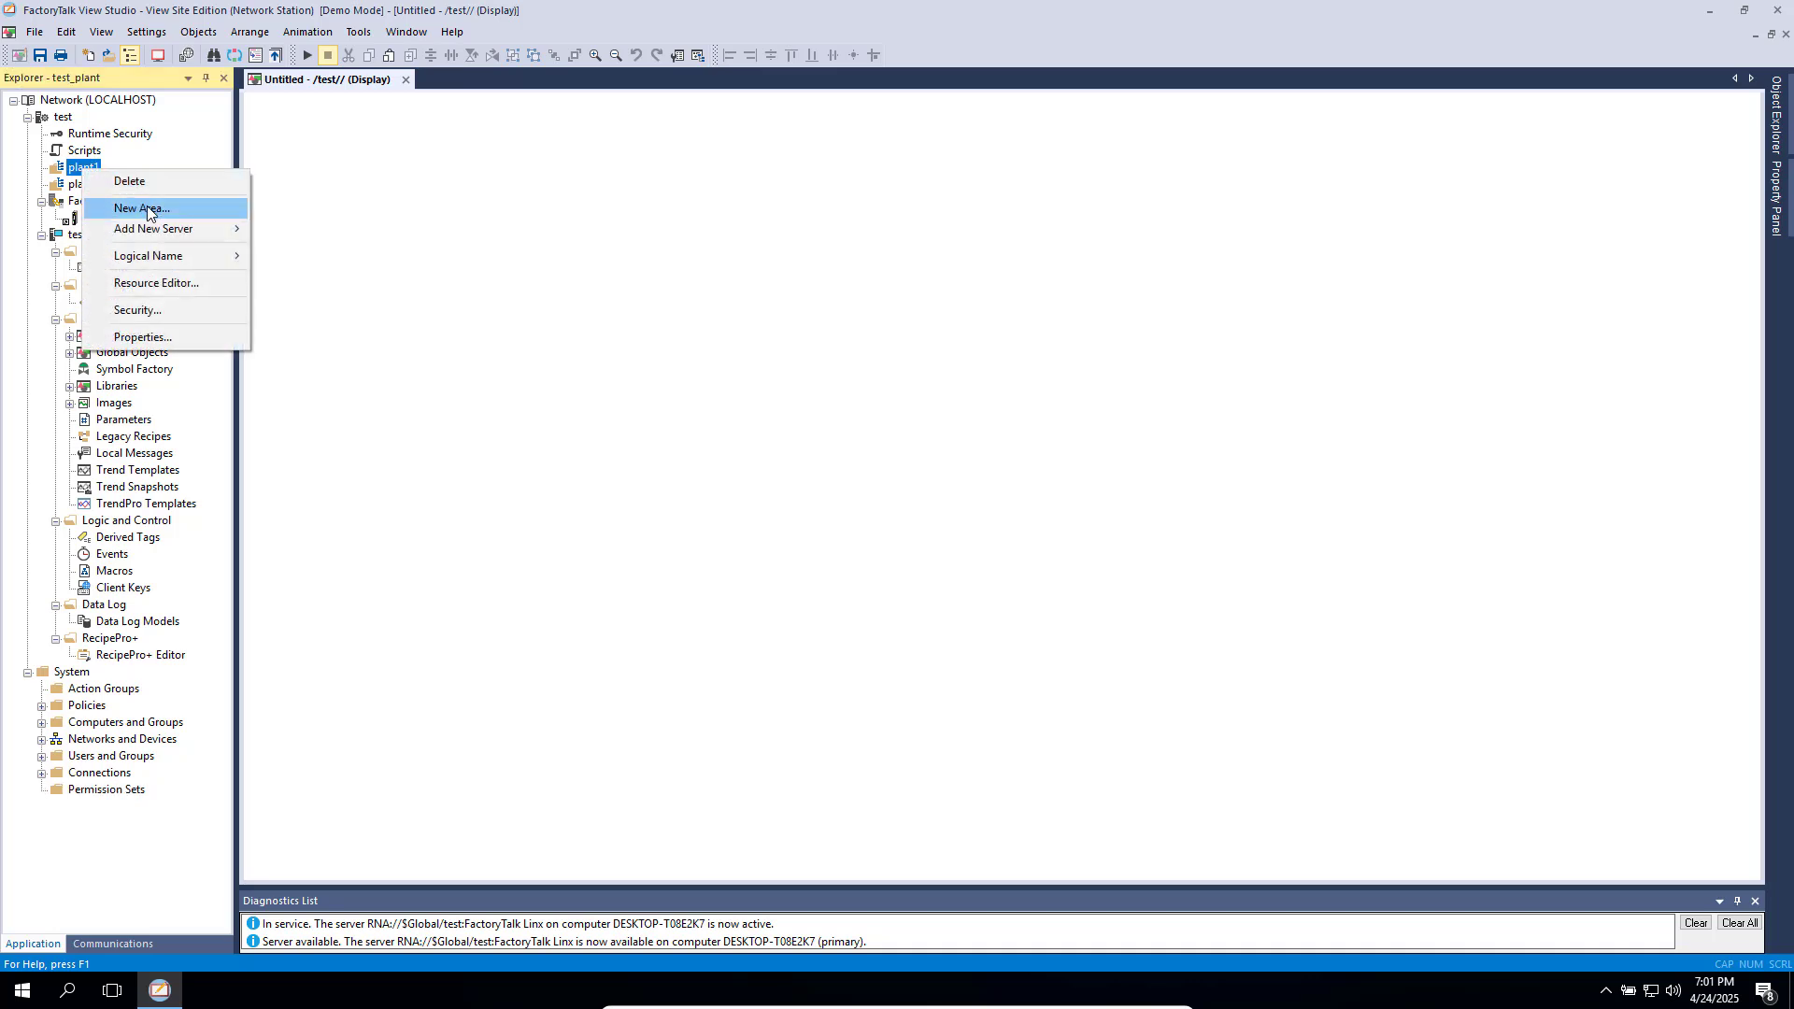
mouse_move(215, 229)
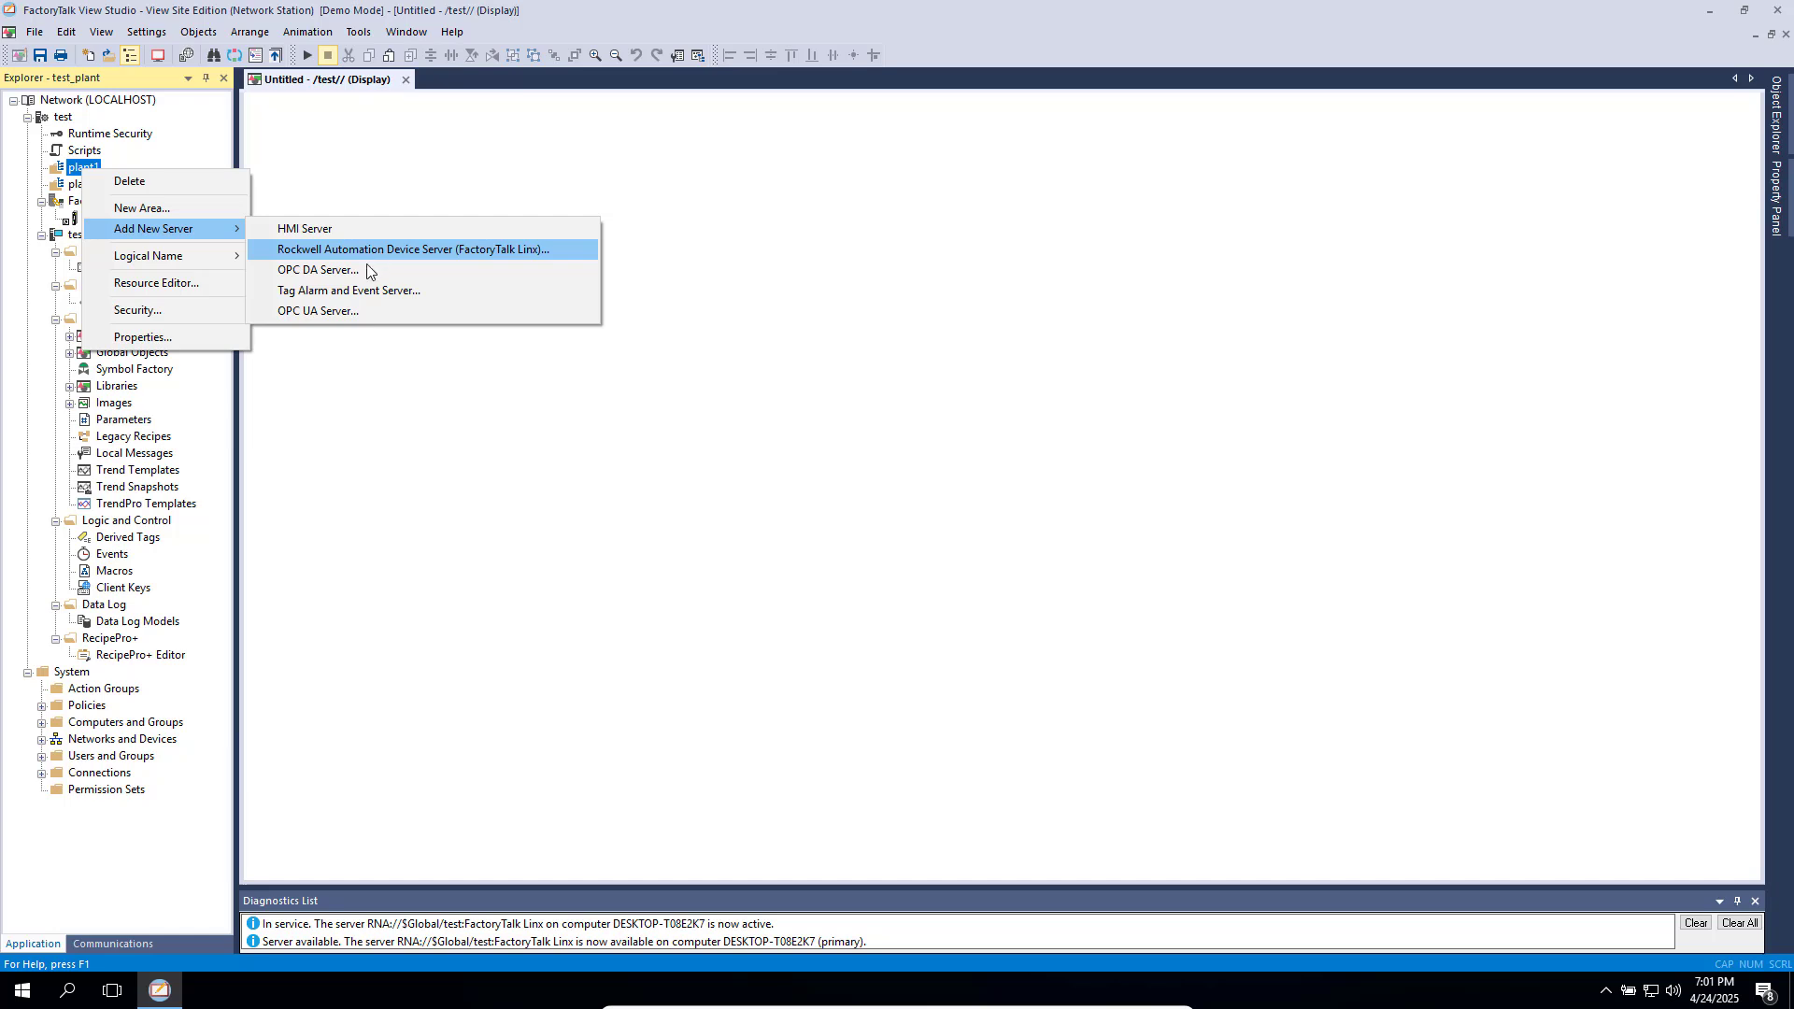
left_click(334, 390)
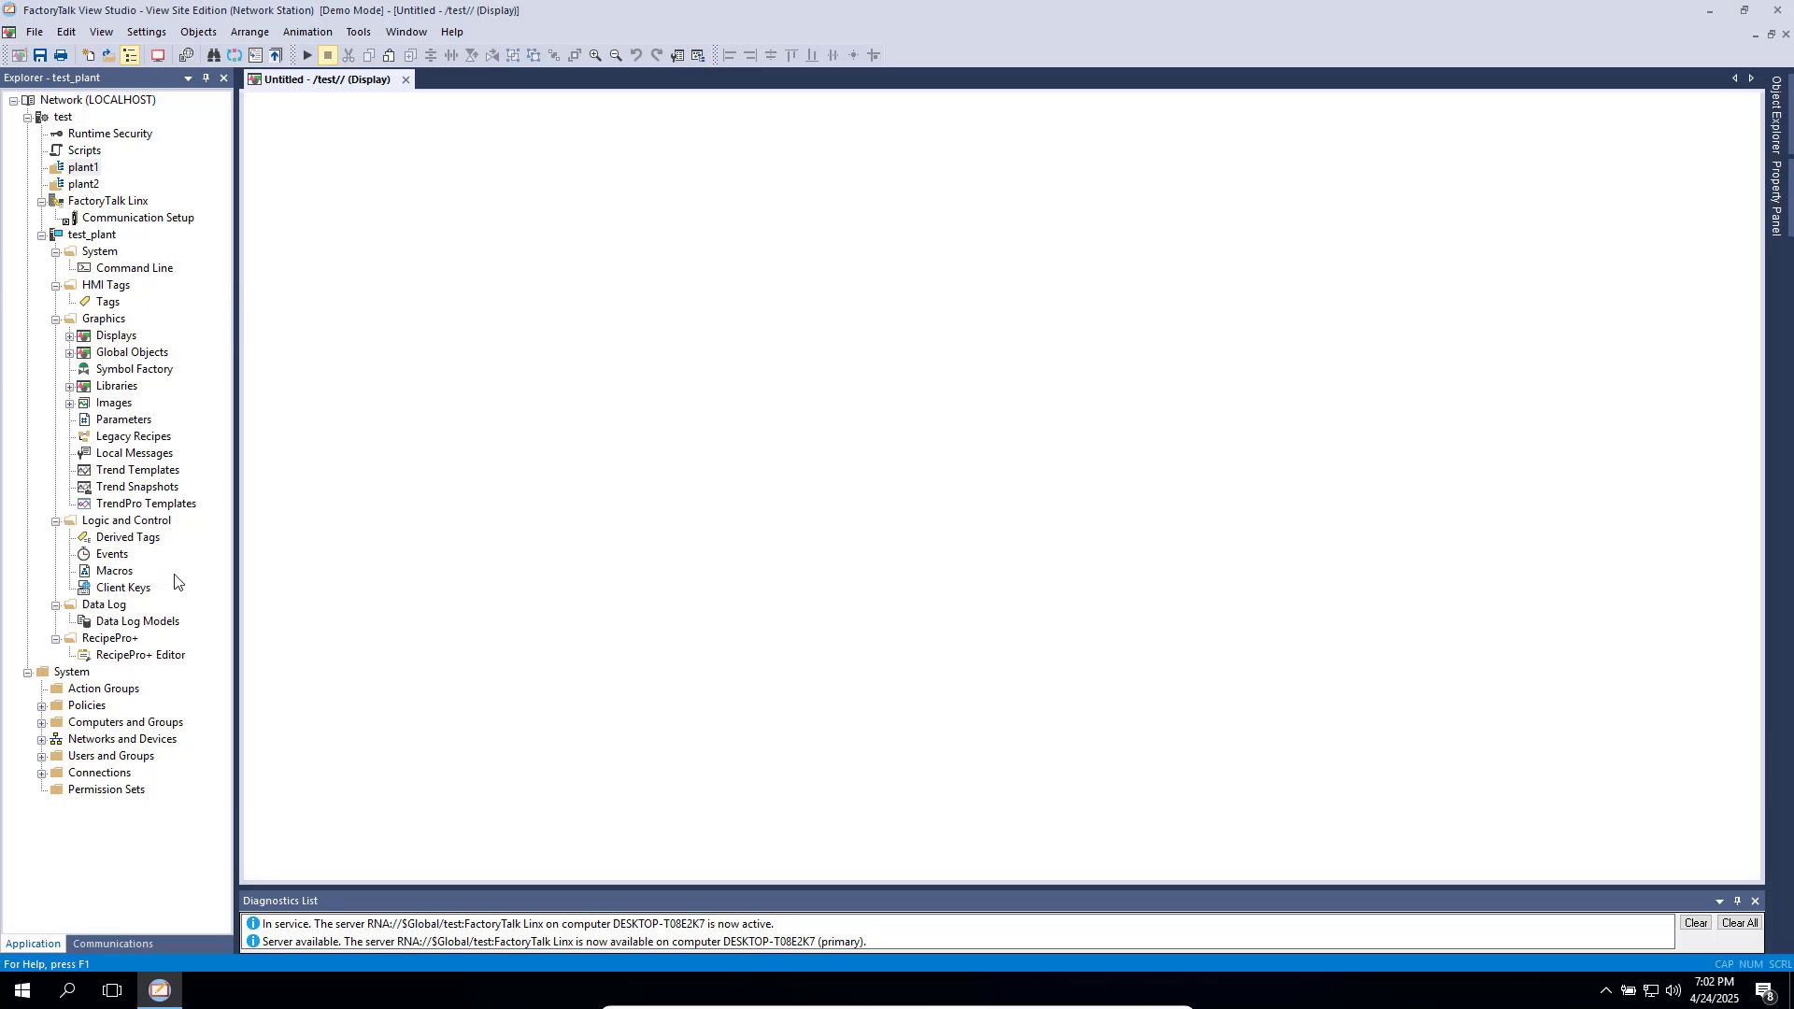
- Exit VirtualBox full-screen mode so the virtual machine runs in a normal window
mouse_move(897, 1006)
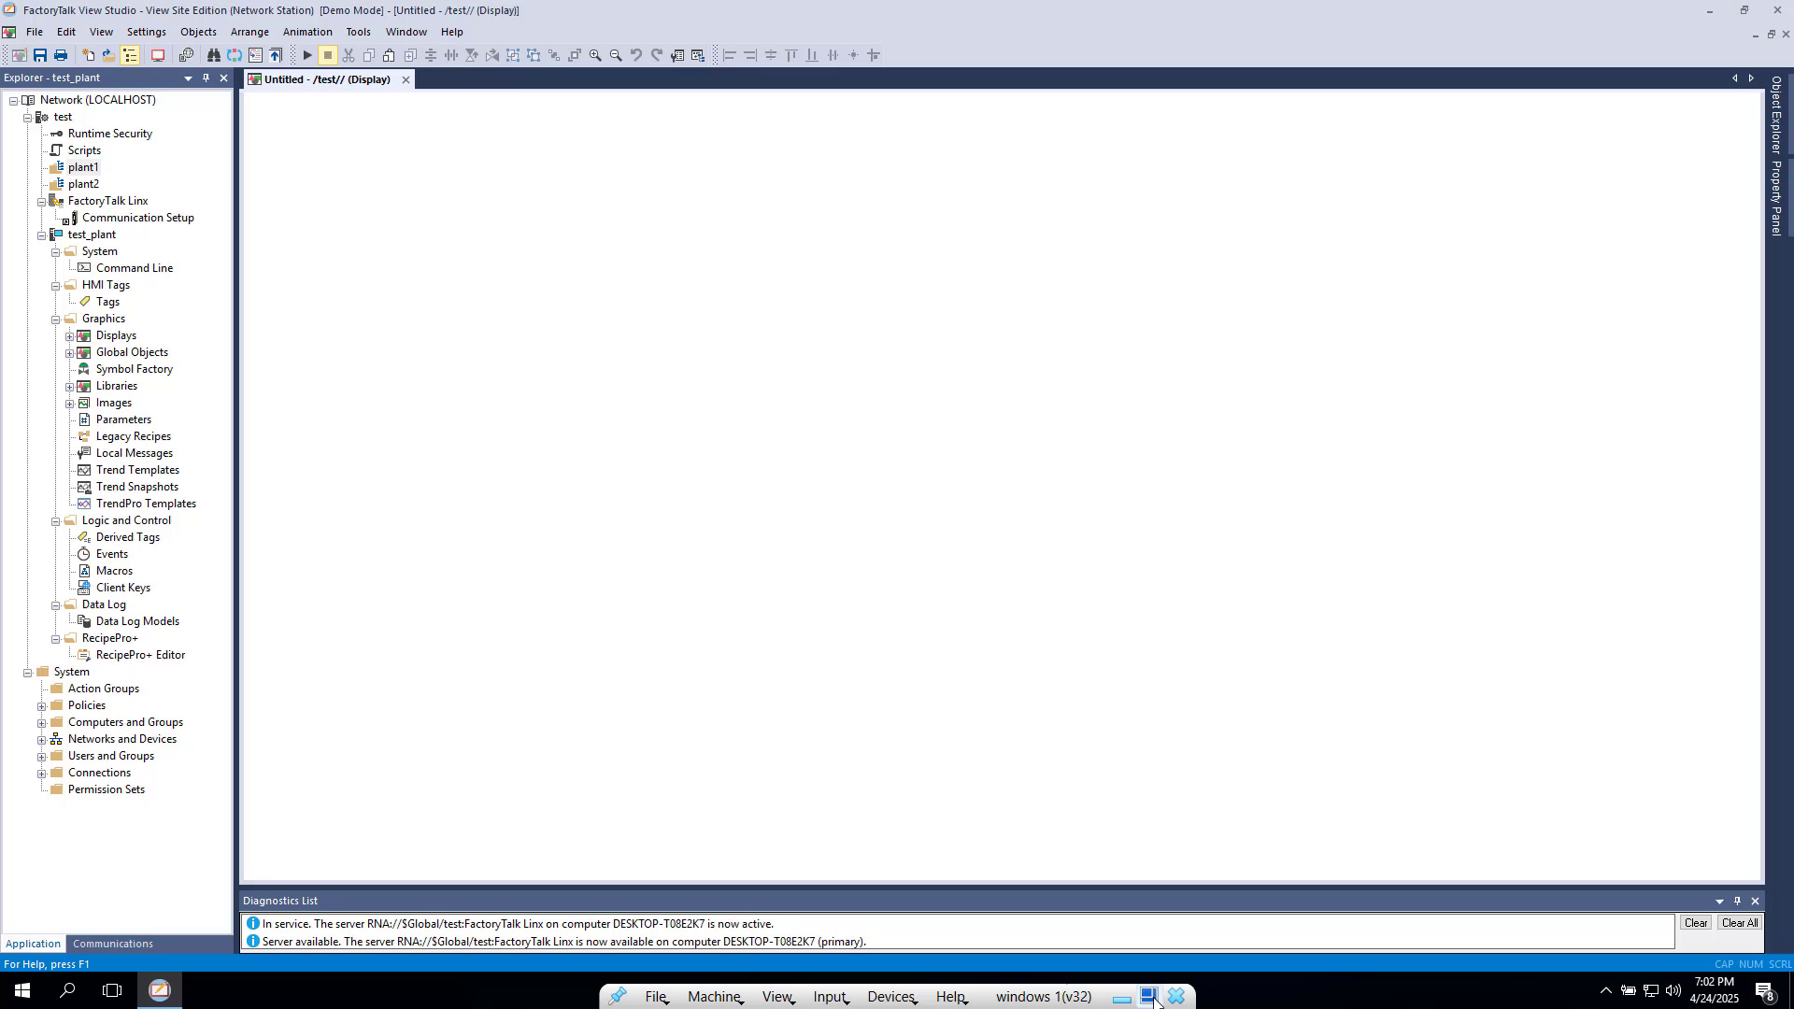
left_click(1152, 997)
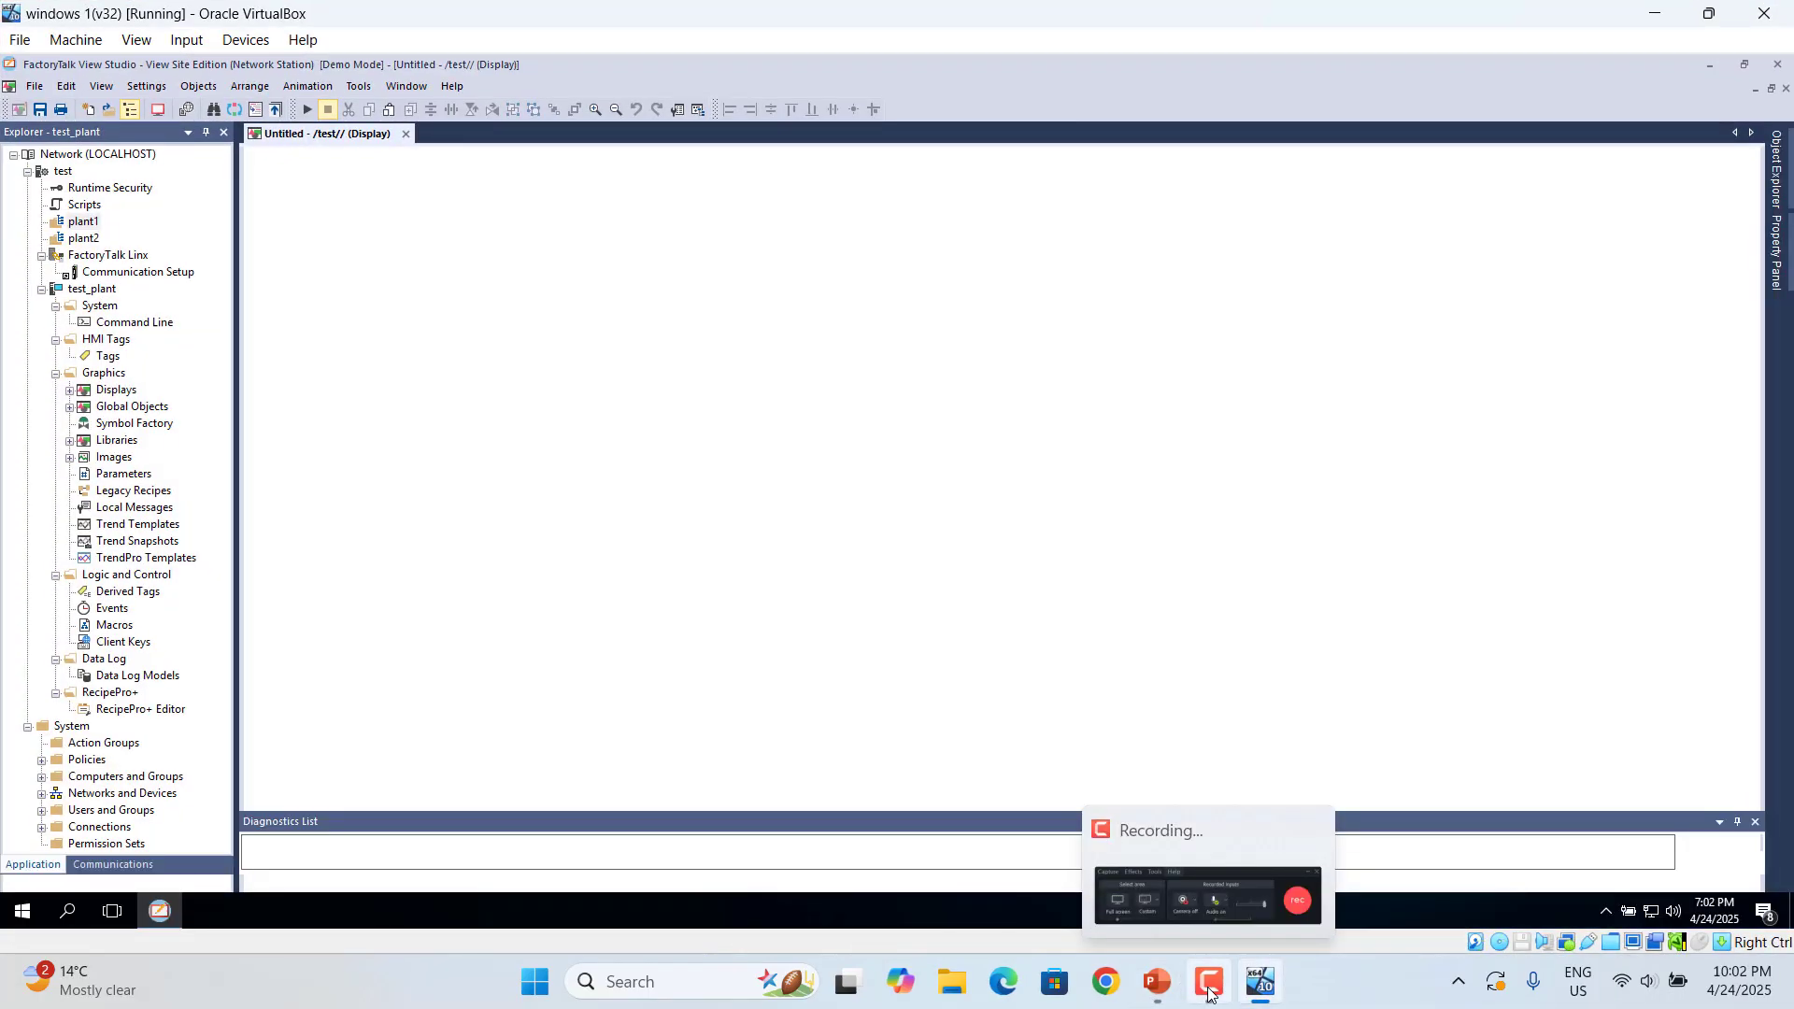
left_click(1215, 983)
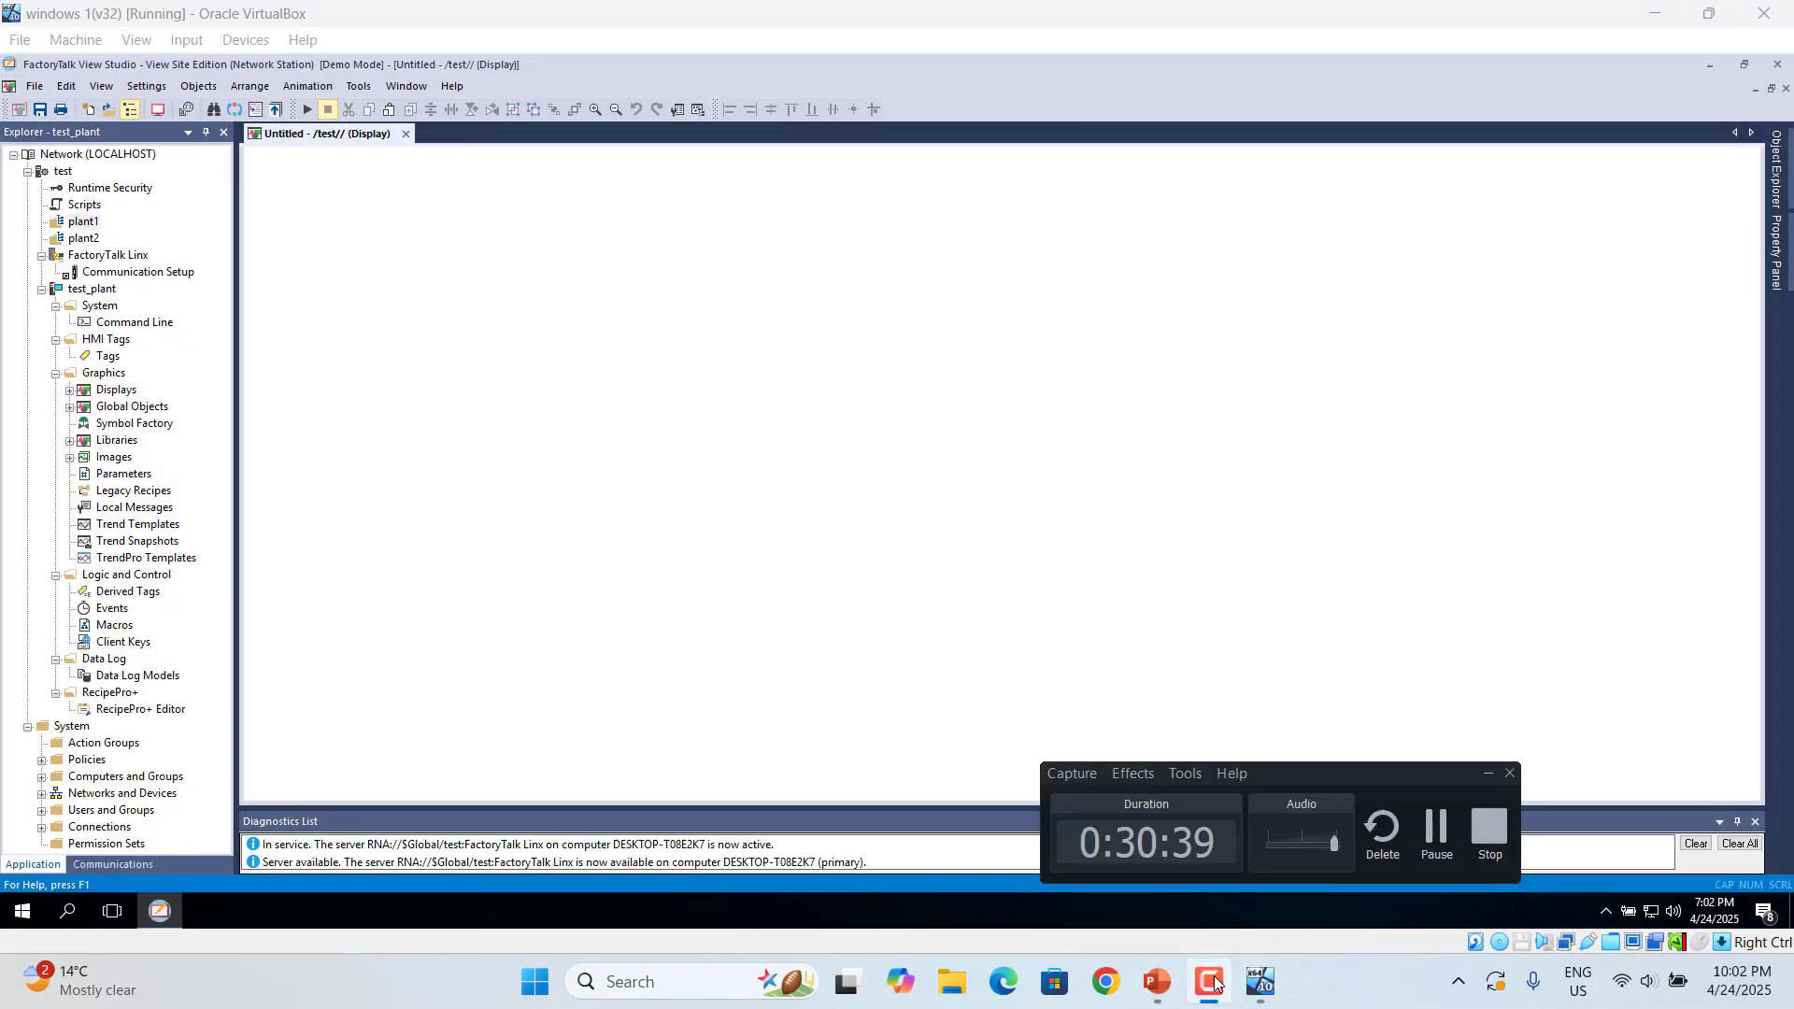